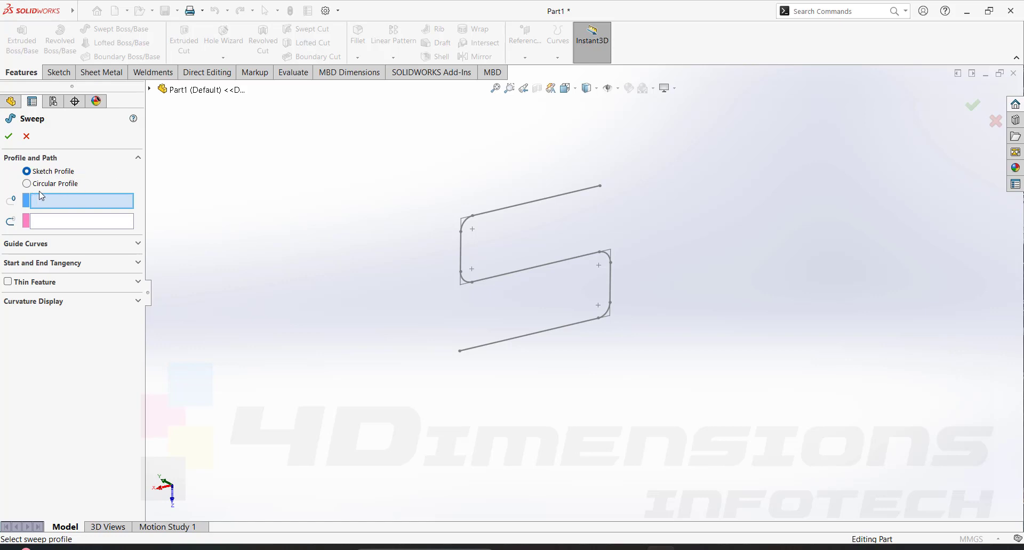
Step: Switch the sweep to a circular profile and use the S-shaped sketch as its path
mouse_move(352, 214)
middle_mouse_down()
mouse_move(361, 213)
mouse_move(363, 238)
mouse_move(613, 259)
mouse_move(585, 213)
mouse_move(612, 194)
mouse_move(591, 206)
mouse_move(622, 224)
mouse_move(614, 230)
middle_mouse_up()
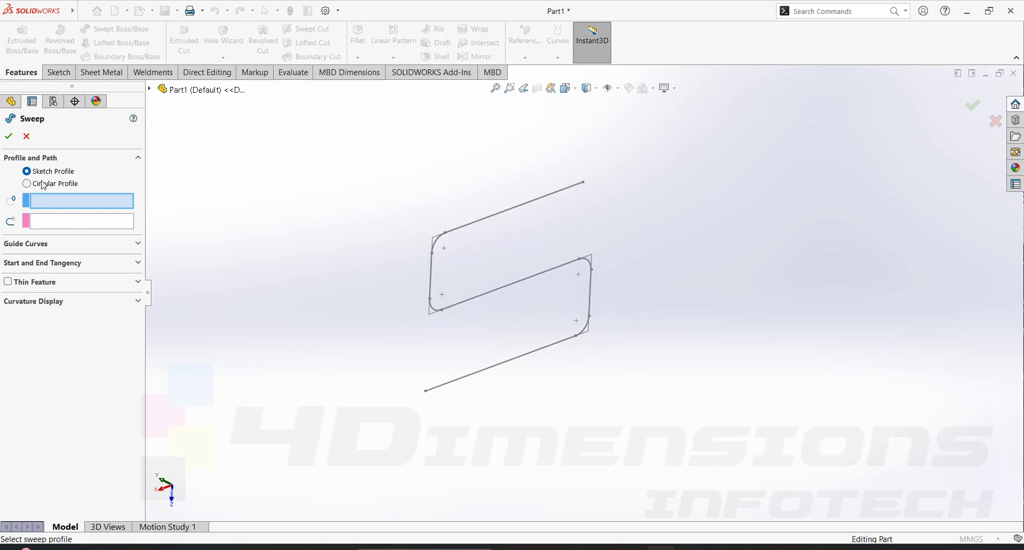
mouse_move(211, 227)
middle_mouse_down()
mouse_move(188, 206)
mouse_move(203, 187)
mouse_move(205, 208)
middle_mouse_up()
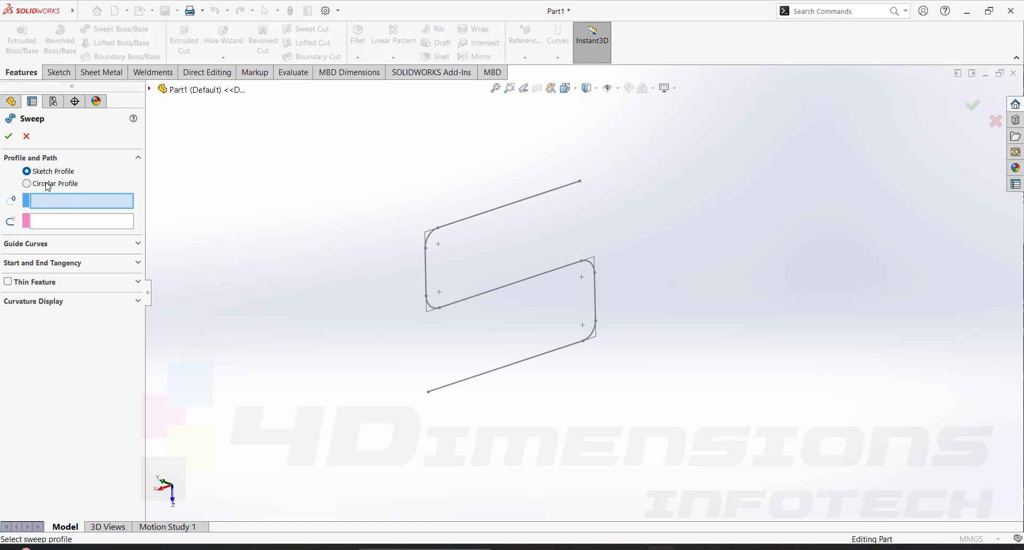
middle_click_drag(520, 256, 577, 207)
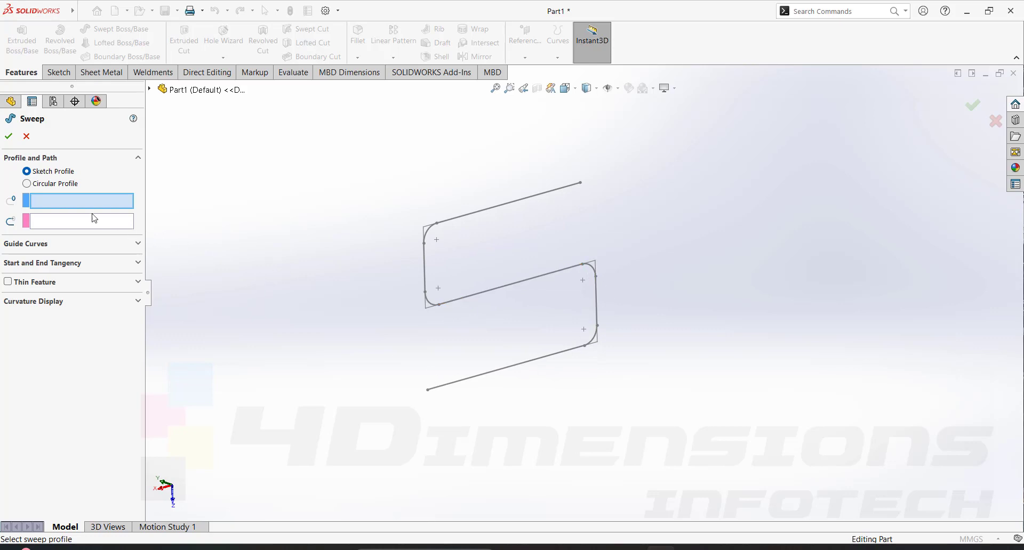
left_click(60, 184)
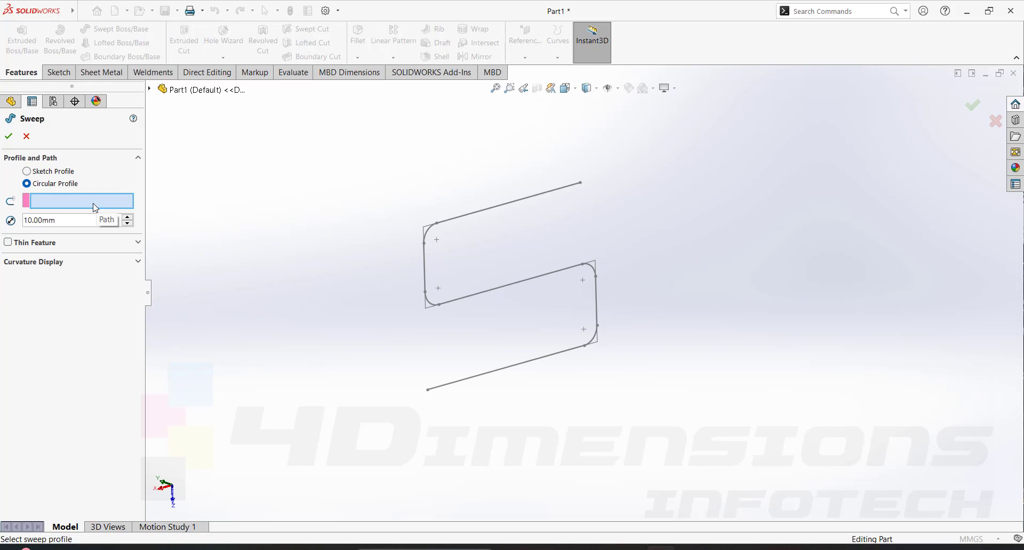
left_click(501, 207)
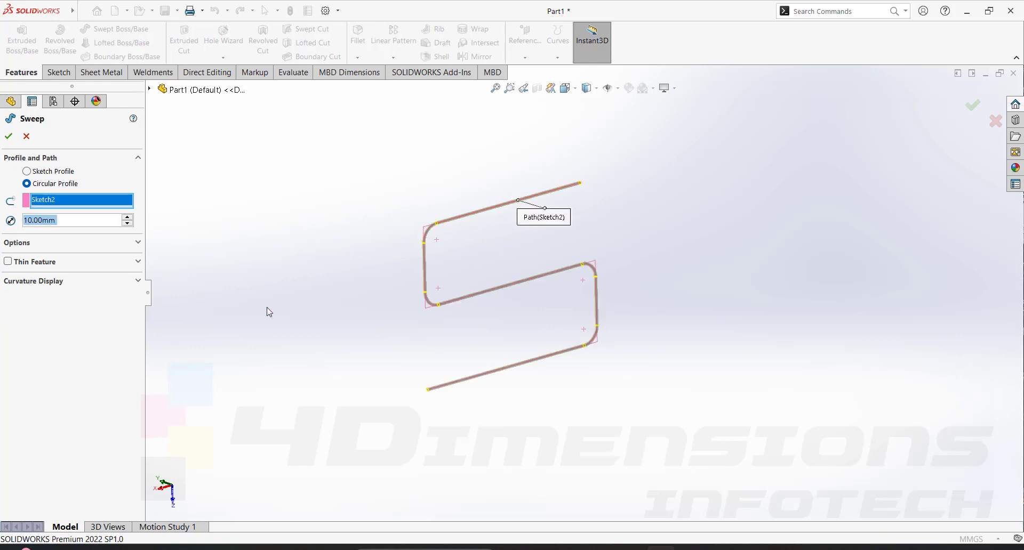
Step: Set the circular profile's diameter to 100 mm and complete the sweep
mouse_move(421, 304)
middle_mouse_down()
mouse_move(432, 308)
mouse_move(228, 279)
middle_mouse_up()
left_click(70, 220)
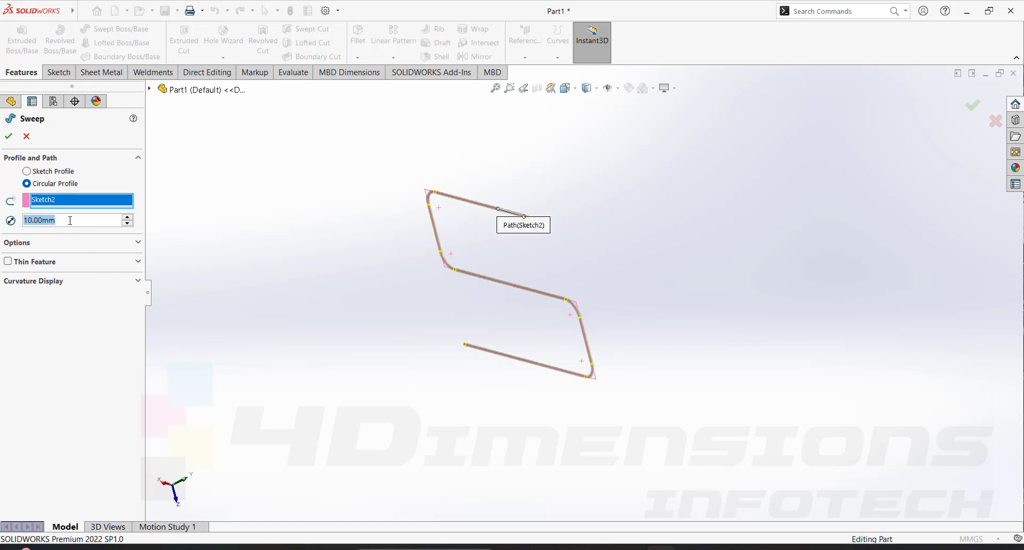
type("100")
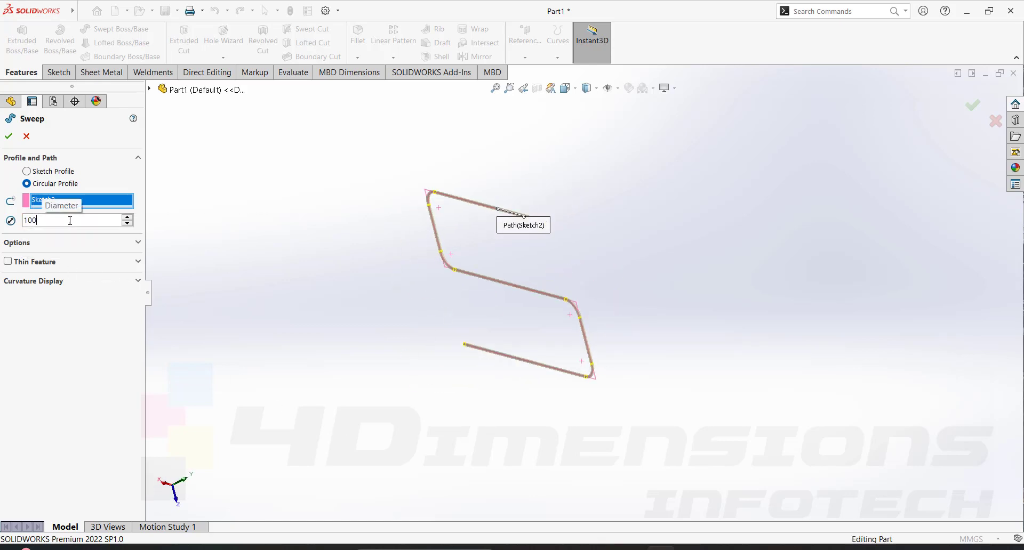
key("Return")
middle_click_drag(618, 237, 592, 266)
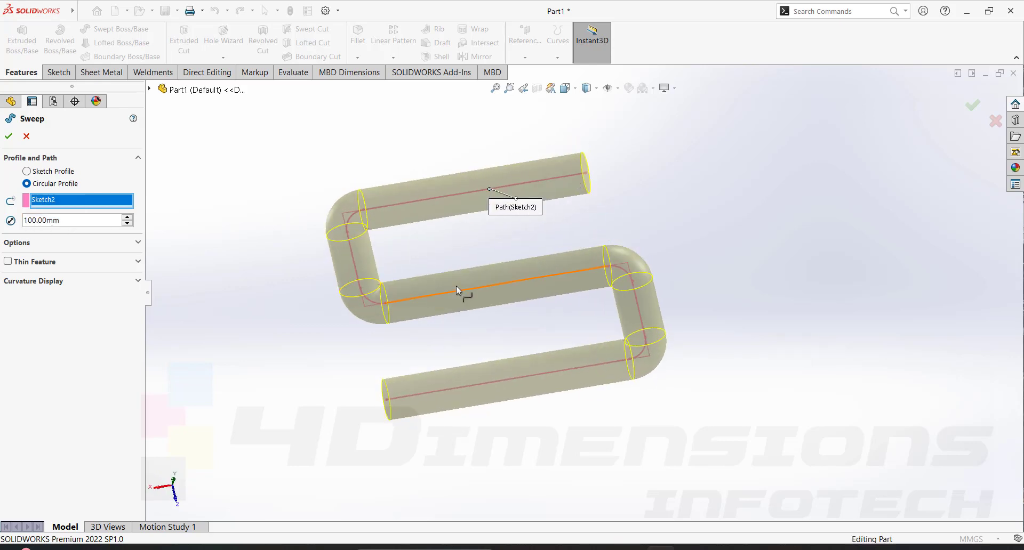
left_click(9, 137)
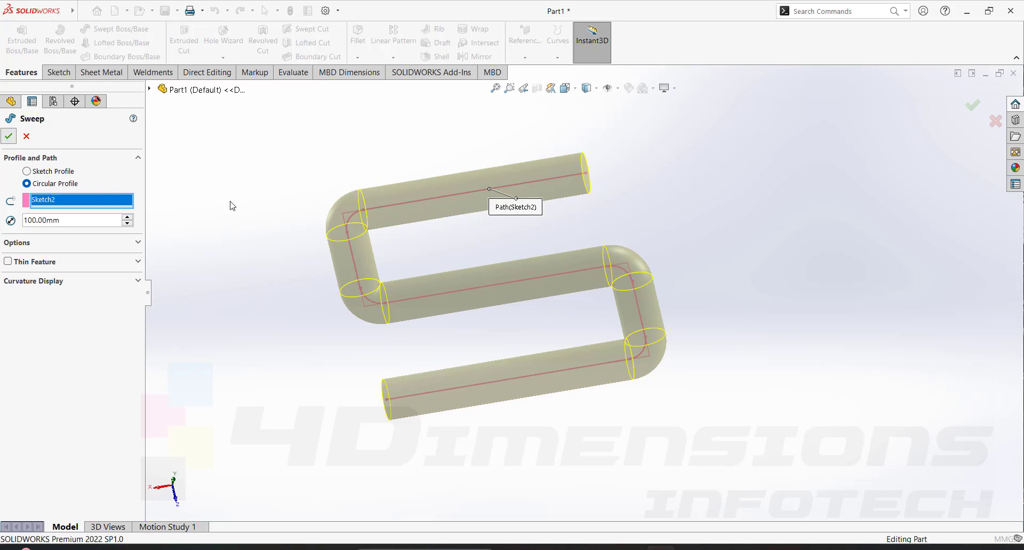
Step: Change the swept pipe's diameter dimension to 70 mm and rebuild the part
middle_click_drag(299, 267, 717, 271)
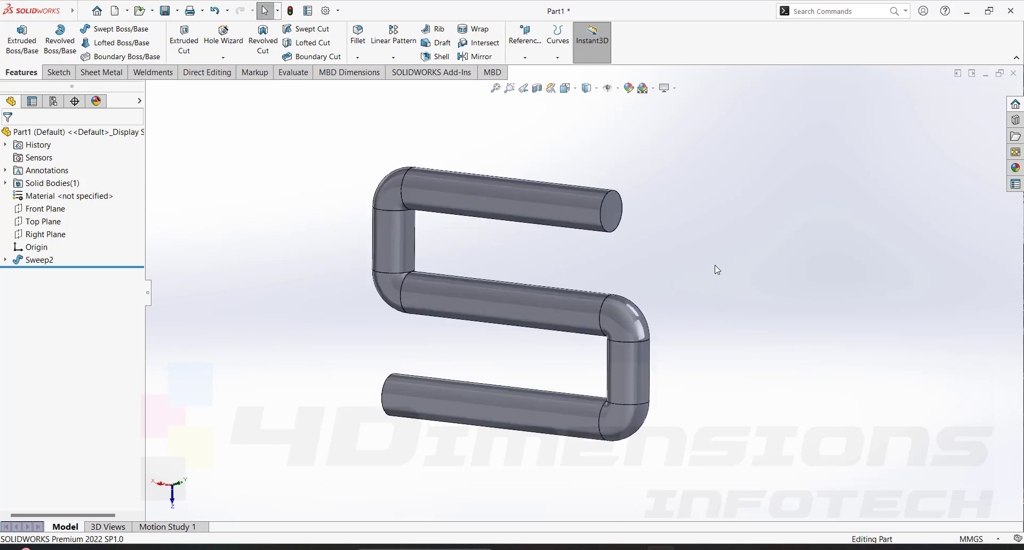
left_click(588, 213)
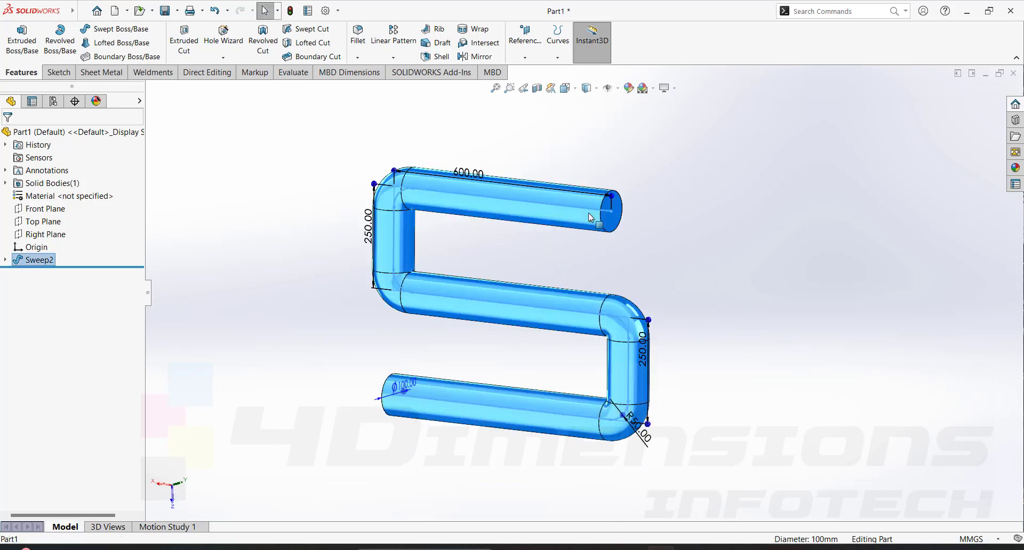
middle_click_drag(405, 394, 460, 363)
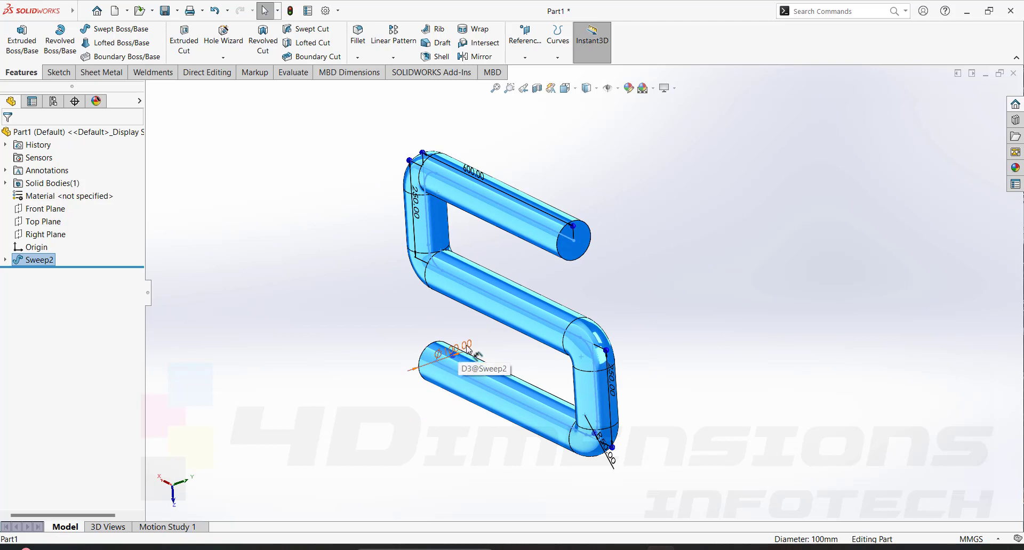
double_click(477, 353)
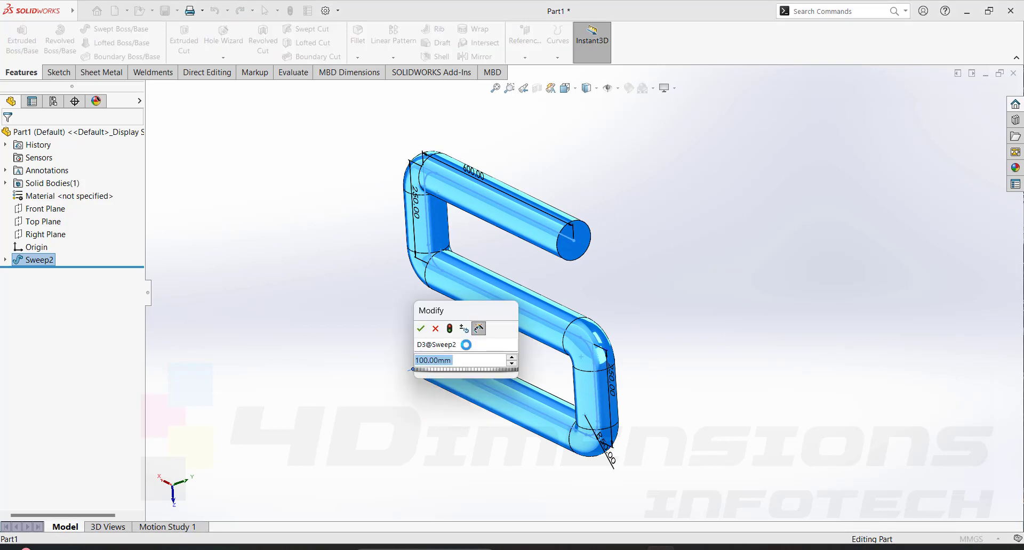
type("70")
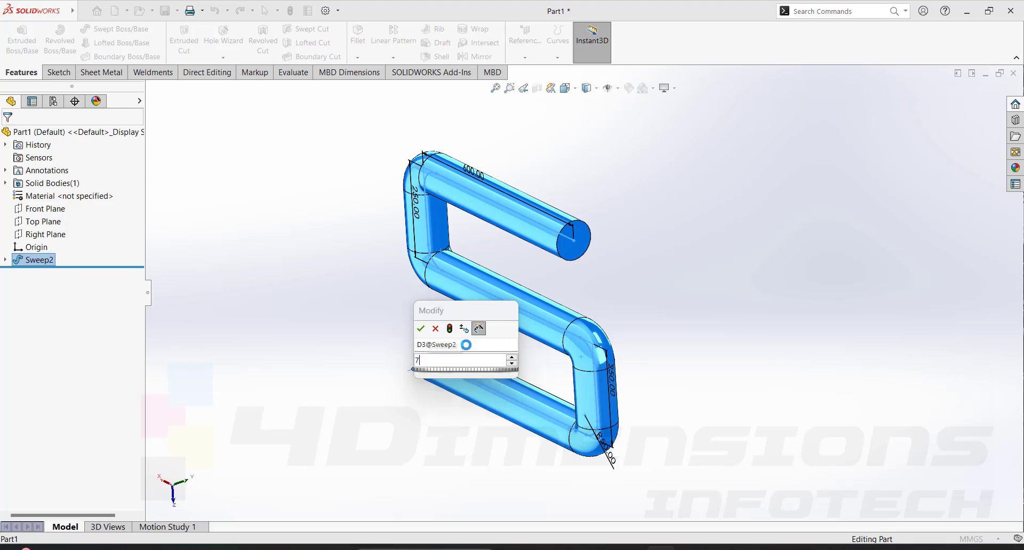
key("Return")
left_click(743, 322)
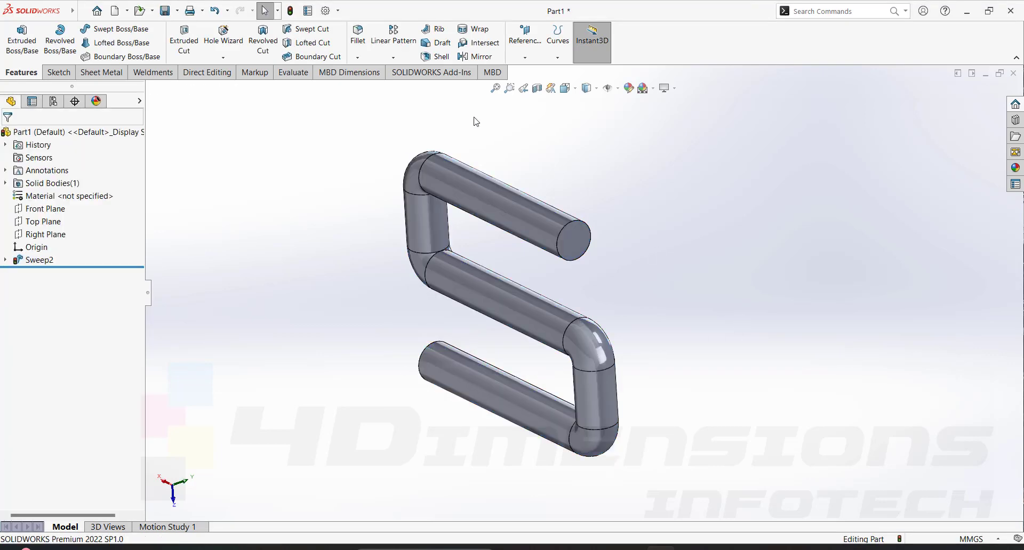
left_click(291, 14)
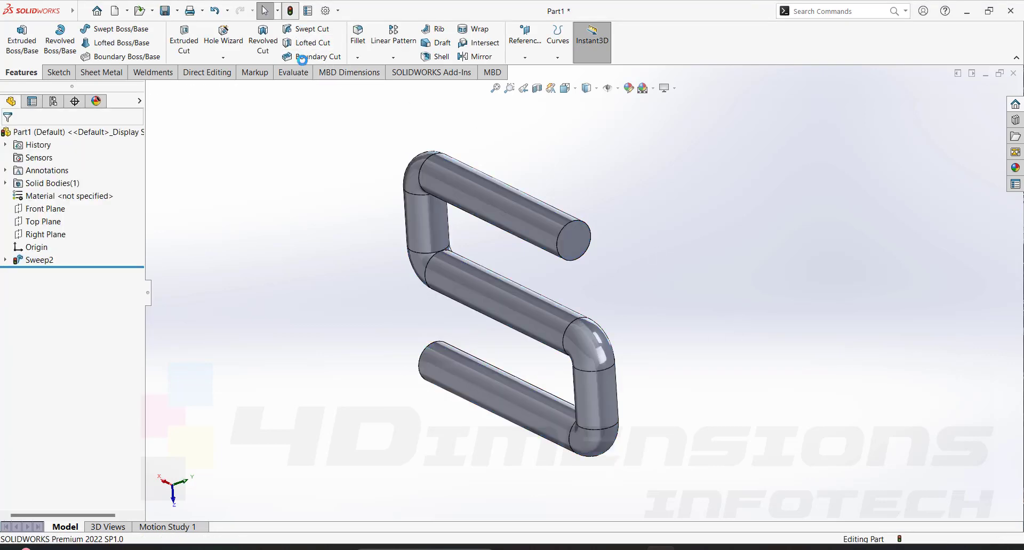
Step: Start a swept cut with a circular profile, using Sketch2 of the existing sweep as its path
middle_click_drag(499, 350, 672, 253)
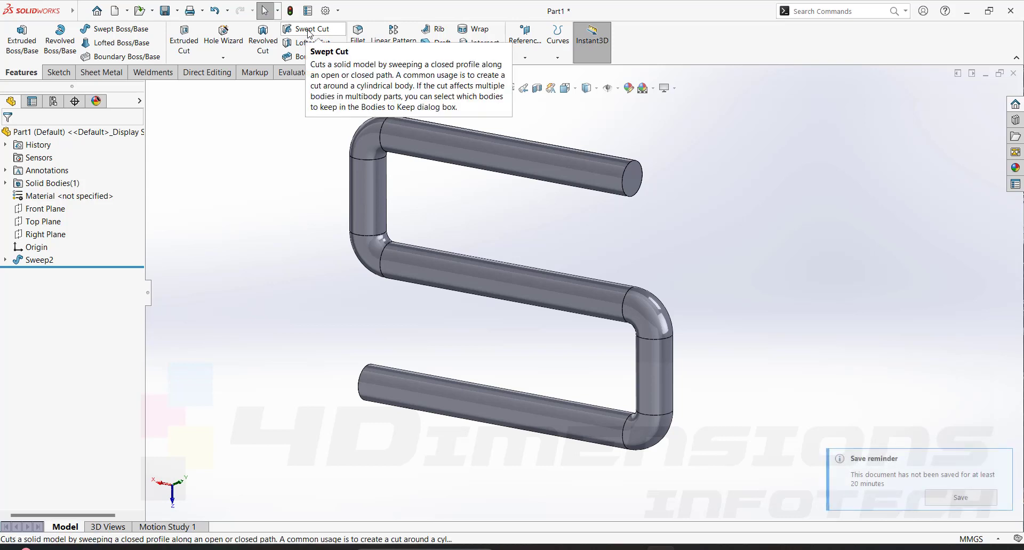
left_click(310, 33)
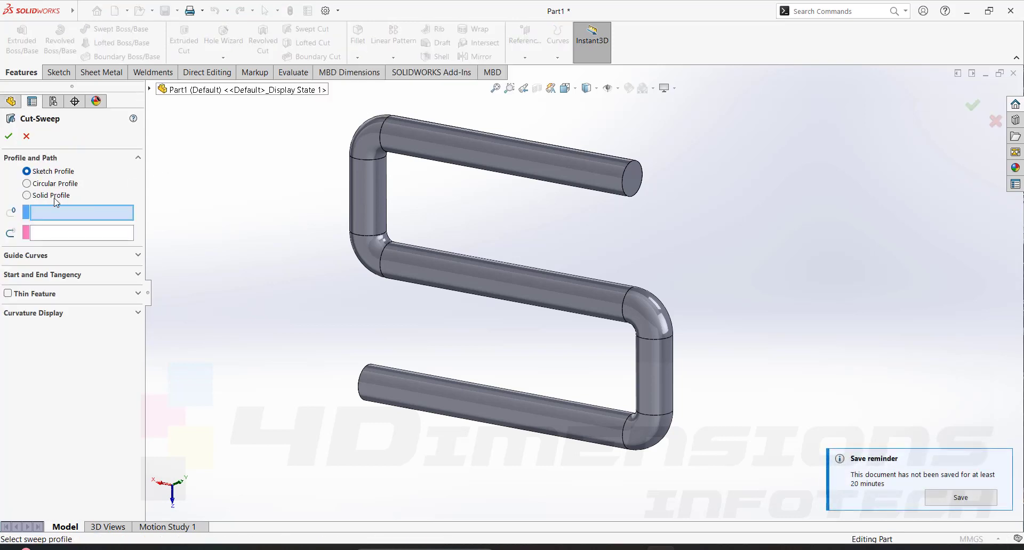
scroll(627, 171, "down", 4)
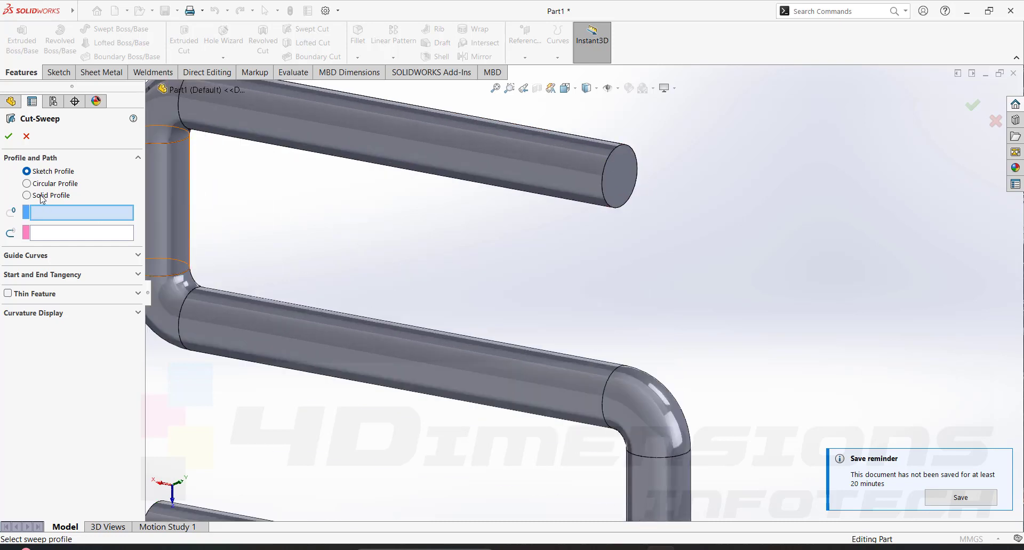
left_click(27, 183)
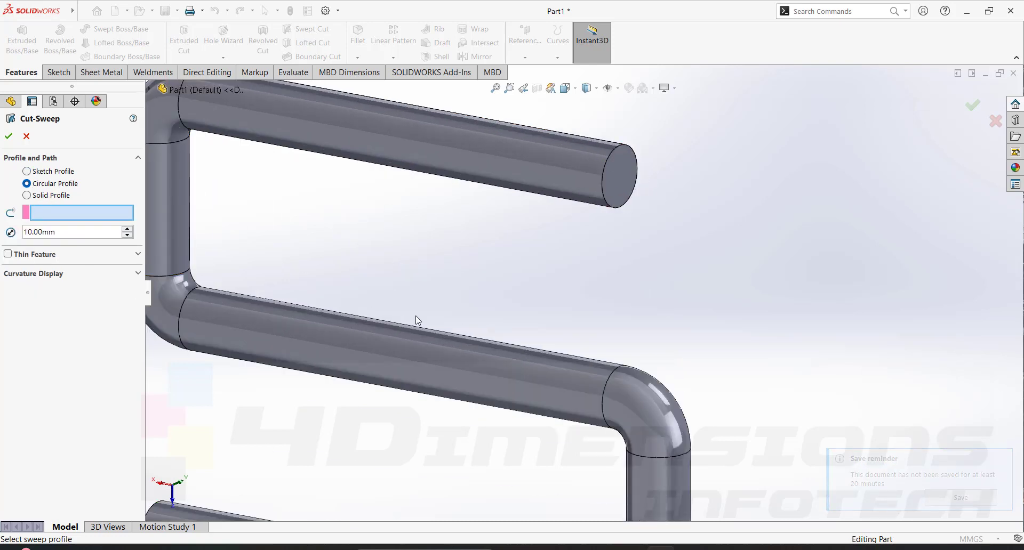
scroll(416, 320, "up", 5)
middle_click_drag(274, 231, 373, 235)
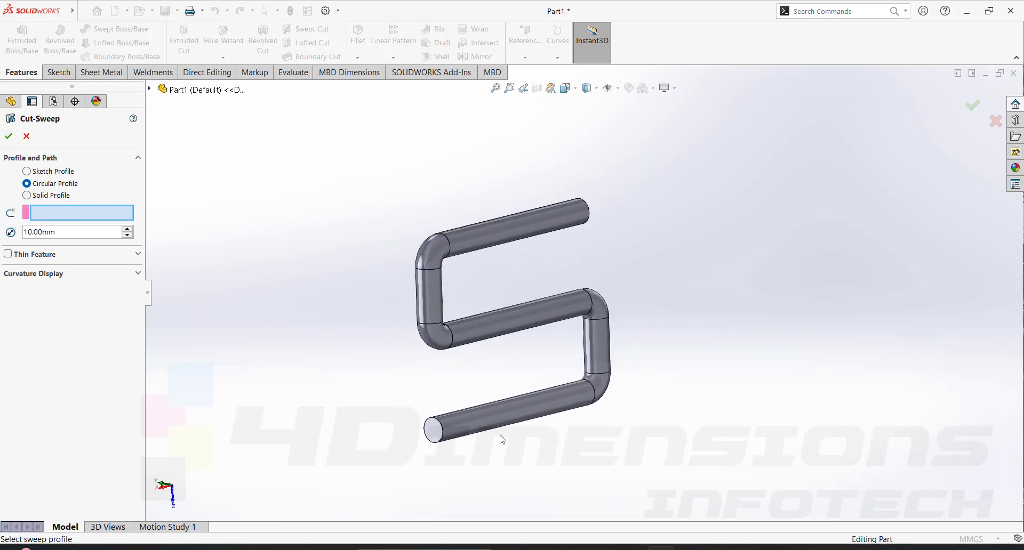
left_click_drag(268, 206, 542, 224)
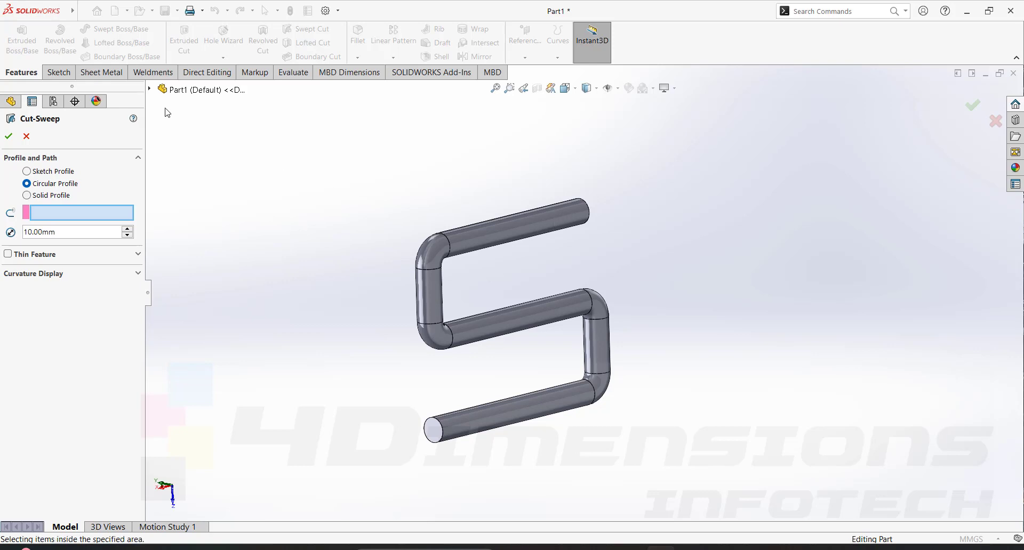
left_click(150, 90)
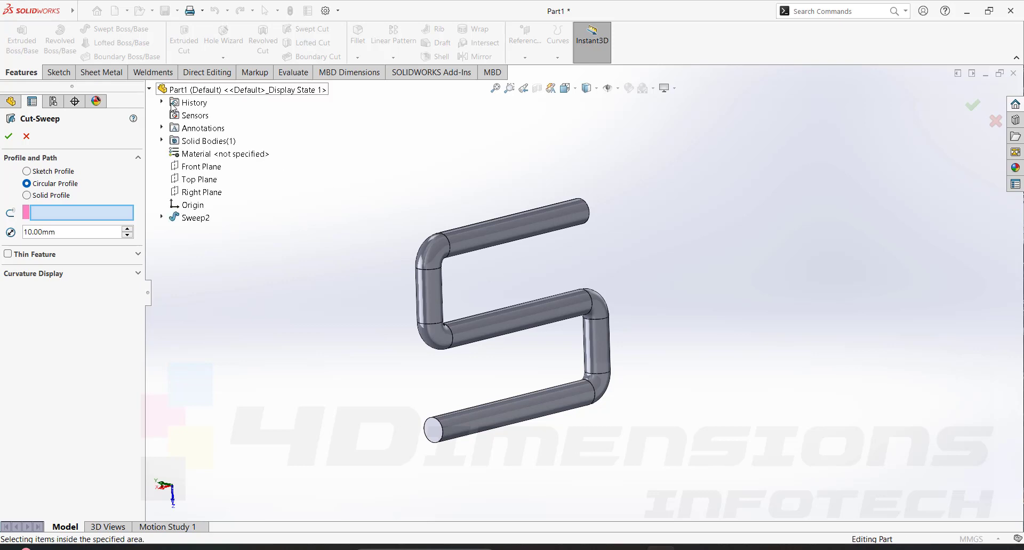
left_click(162, 218)
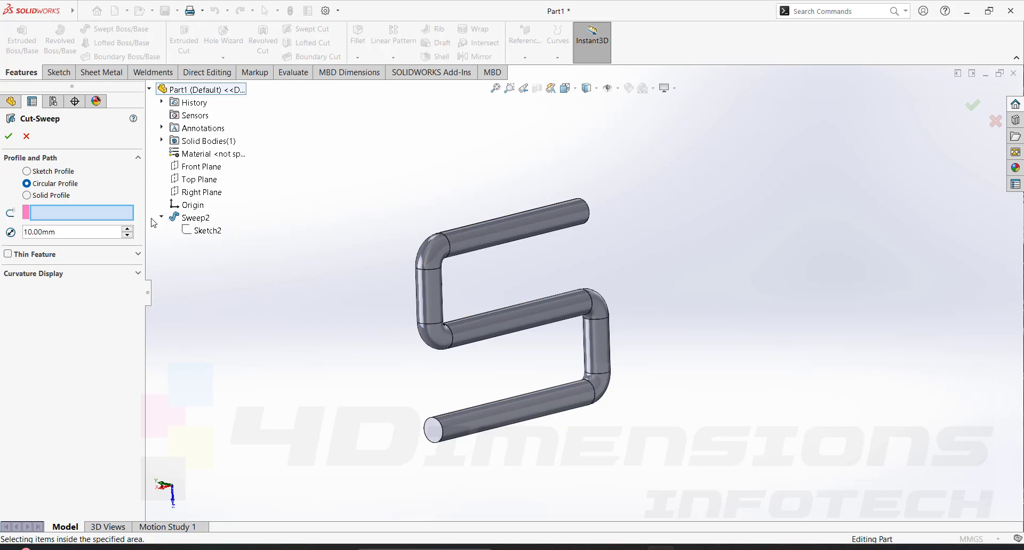
left_click(186, 231)
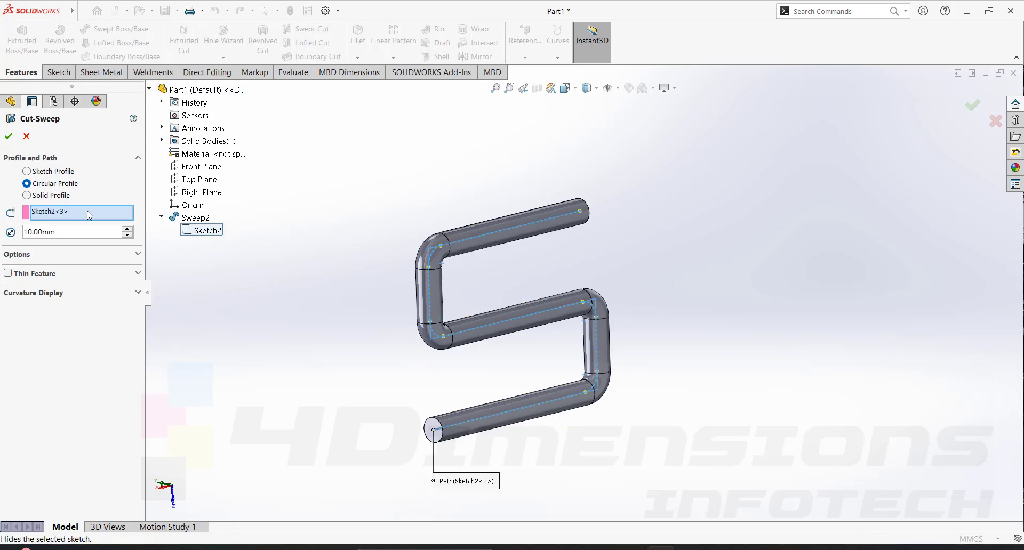
Step: Set the swept cut's profile diameter to 20 mm
left_click(65, 232)
type("20")
key("Return")
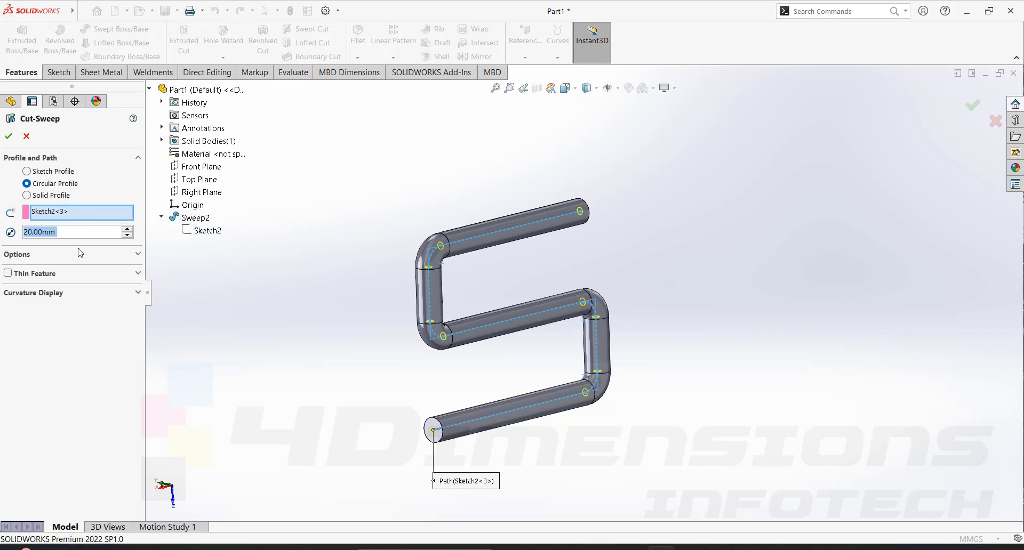
Step: Set the swept cut's profile diameter to 50 mm and complete the cut through the pipe
type("50")
key("Return")
scroll(484, 379, "down", 3)
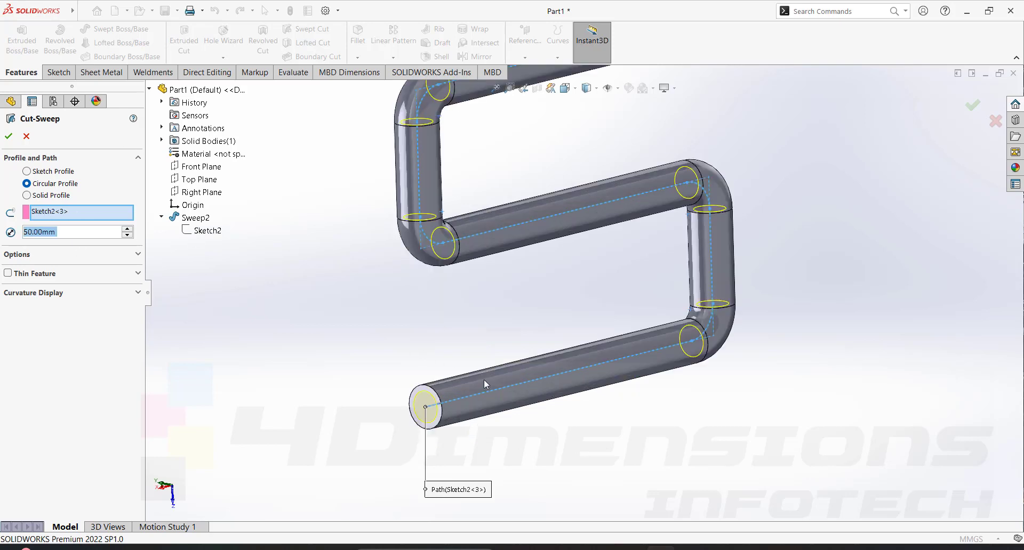
scroll(484, 379, "down", 1)
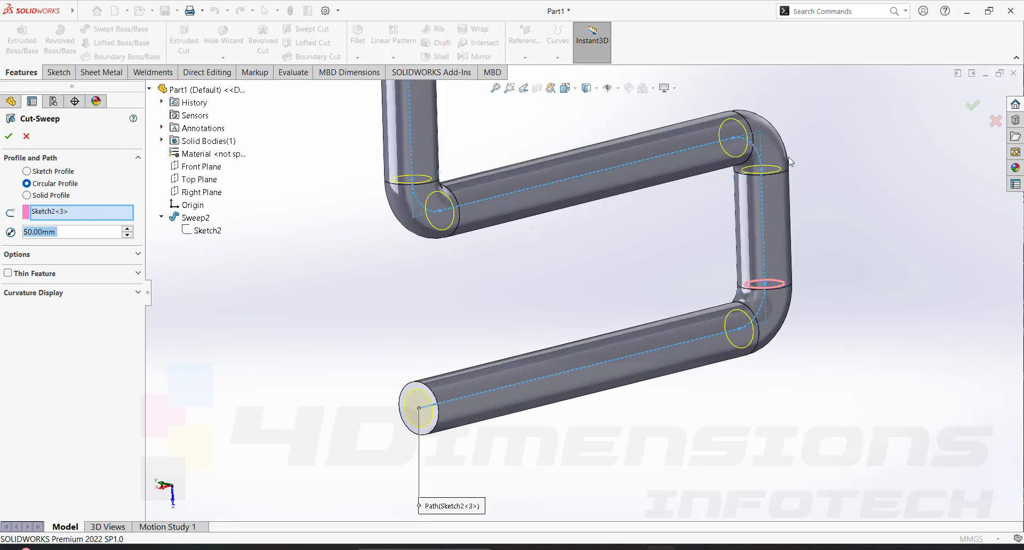
scroll(585, 233, "up", 4)
scroll(541, 357, "down", 3)
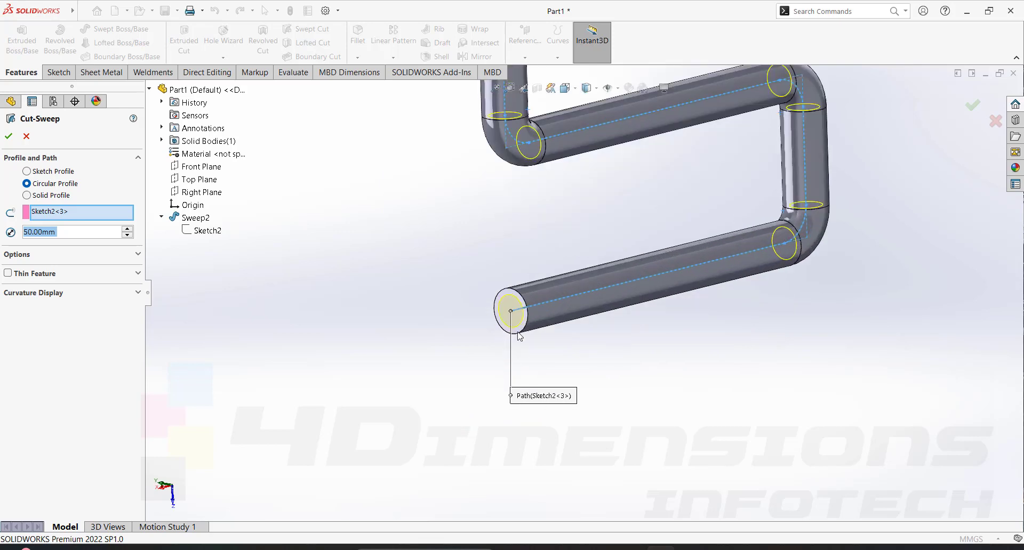
scroll(514, 248, "up", 2)
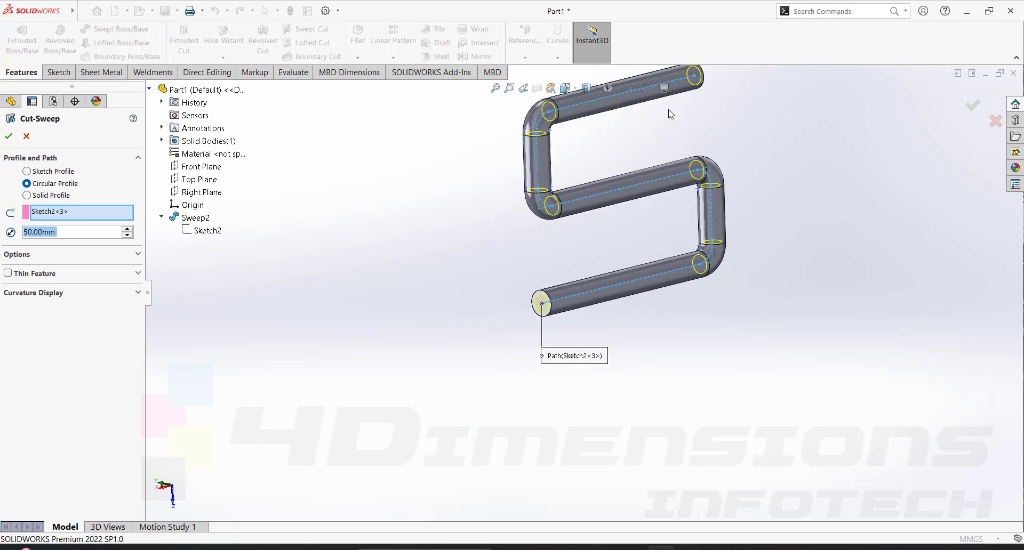
scroll(617, 224, "up", 3)
scroll(627, 234, "down", 3)
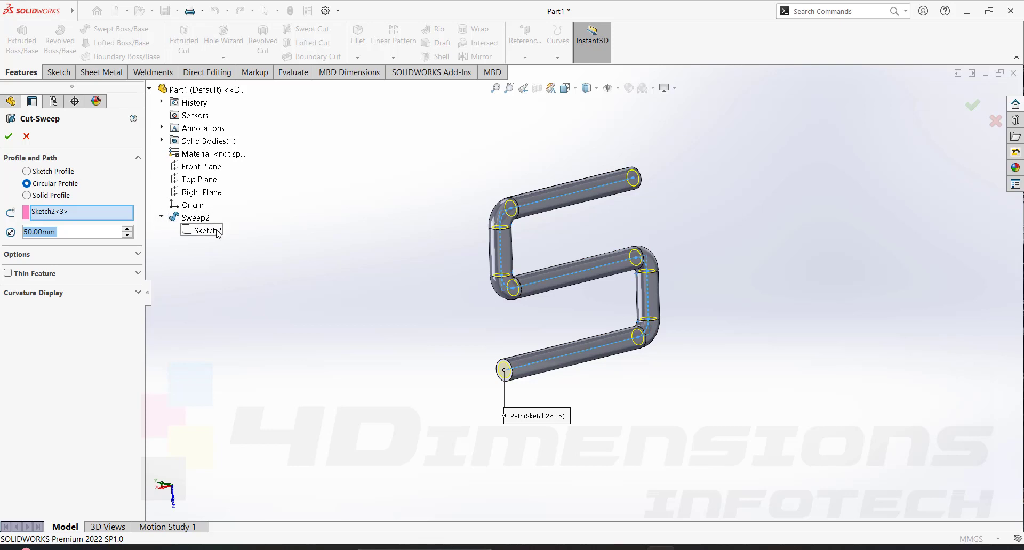
left_click(8, 136)
Step: Show the S-shaped pipe from the front in the Hidden Lines Visible display style to check its bore
middle_click_drag(423, 258, 575, 371)
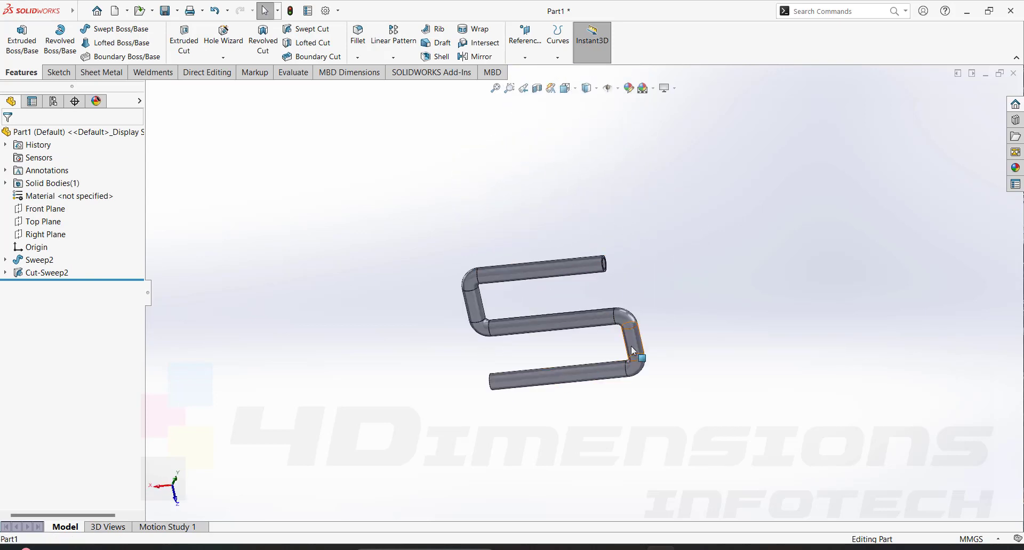
middle_click_drag(635, 349, 628, 229)
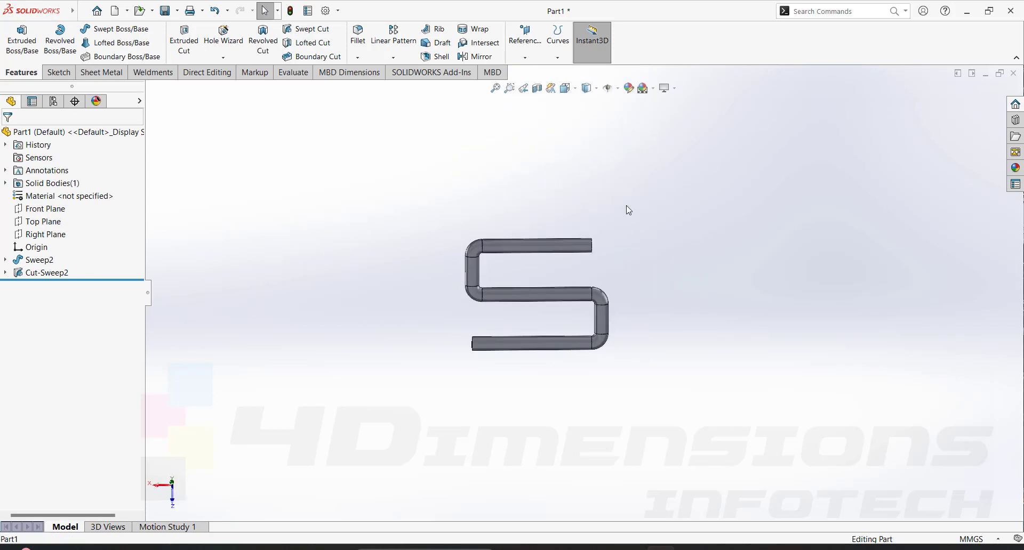
left_click(590, 88)
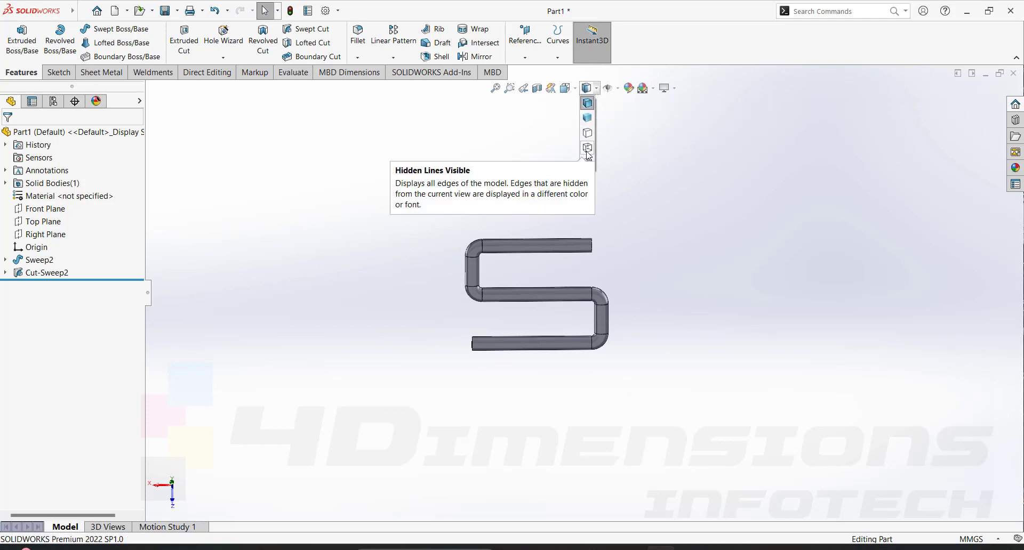
left_click(587, 149)
scroll(622, 222, "down", 3)
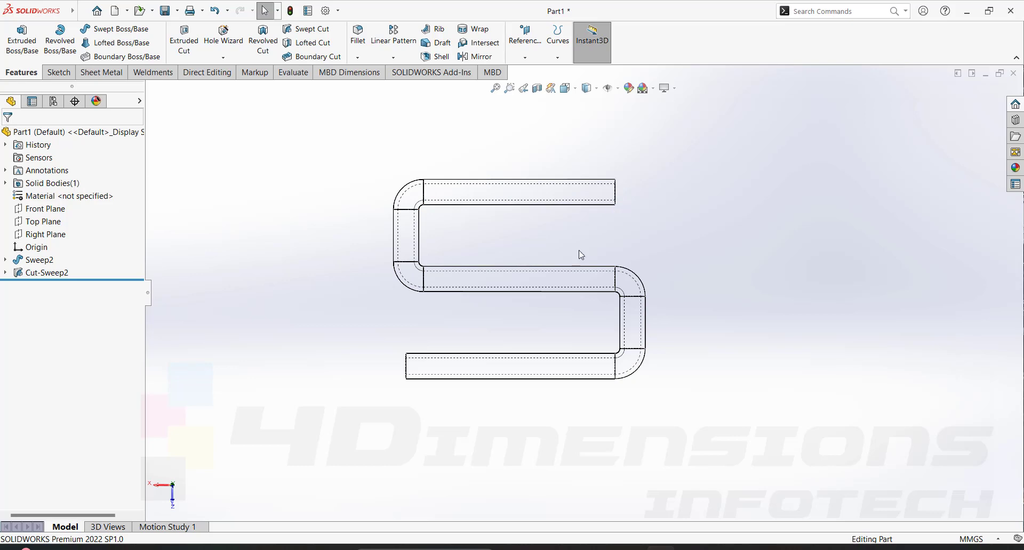
middle_click_drag(418, 380, 596, 239)
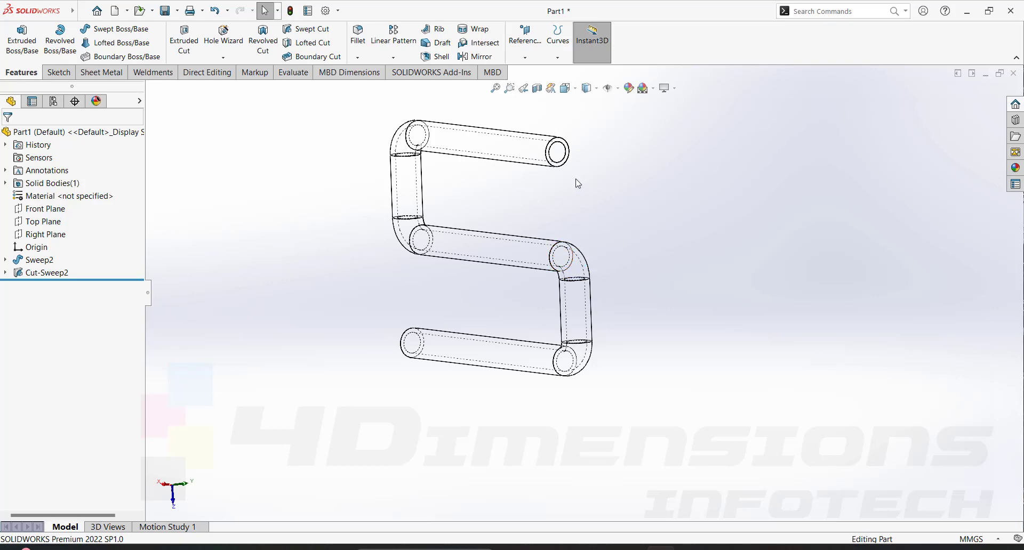
middle_click_drag(577, 184, 666, 322)
scroll(608, 342, "down", 3)
middle_click_drag(679, 225, 632, 260)
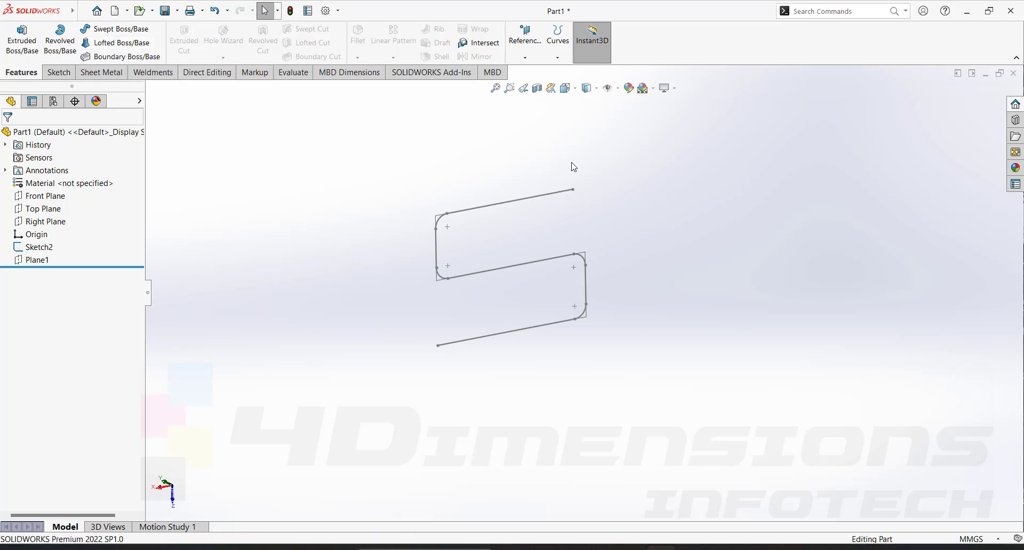
Step: Create a reference plane perpendicular to the path's uppermost line and coincident with that line's free endpoint
left_click(528, 61)
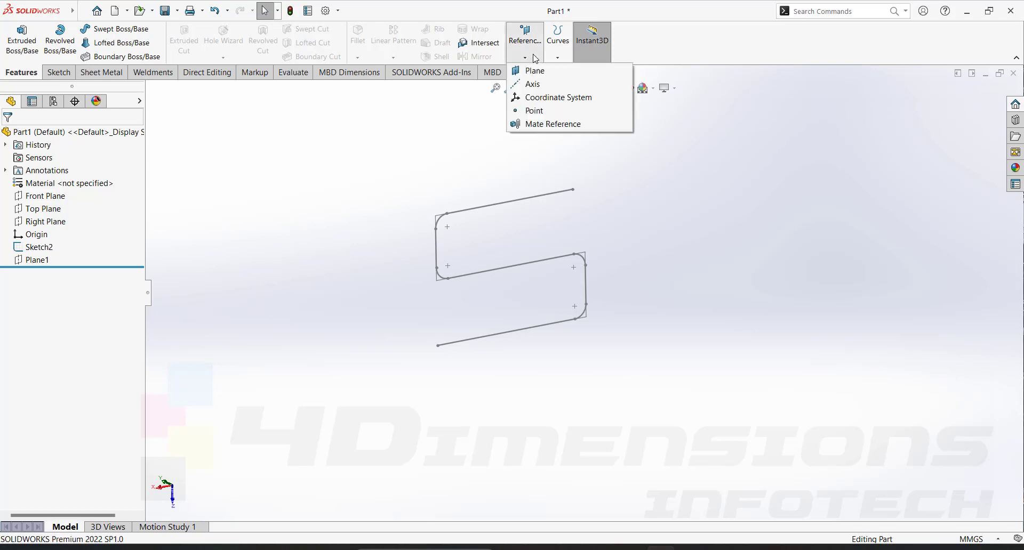
left_click(535, 72)
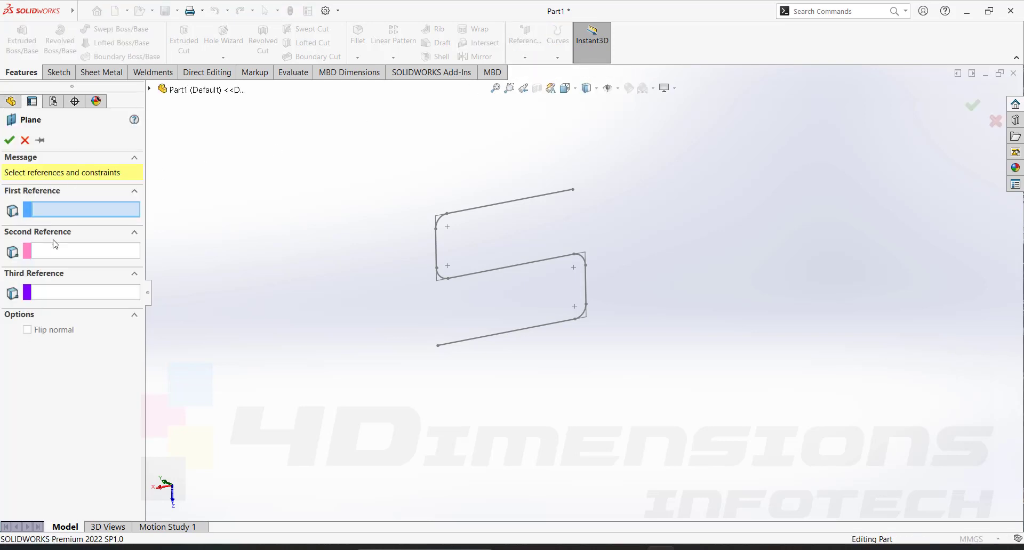
left_click(528, 197)
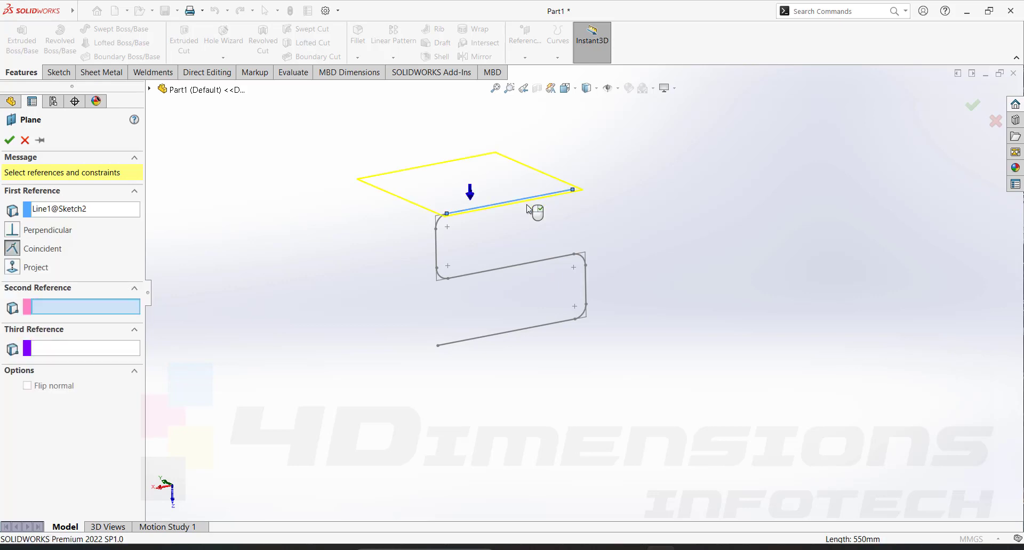
left_click(573, 190)
mouse_move(693, 319)
middle_mouse_down()
mouse_move(608, 290)
mouse_move(667, 258)
mouse_move(747, 295)
mouse_move(848, 318)
mouse_move(817, 263)
mouse_move(521, 257)
middle_mouse_up()
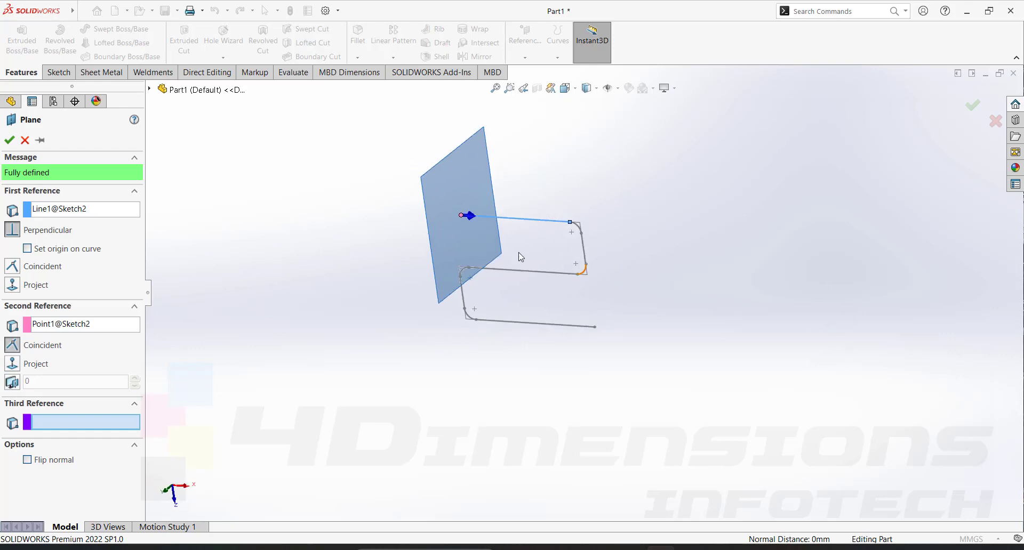
left_click(9, 141)
Step: Start a sketch on the new plane and draw an upright center rectangle about 79 mm wide, centered on the path's endpoint
left_click(541, 155)
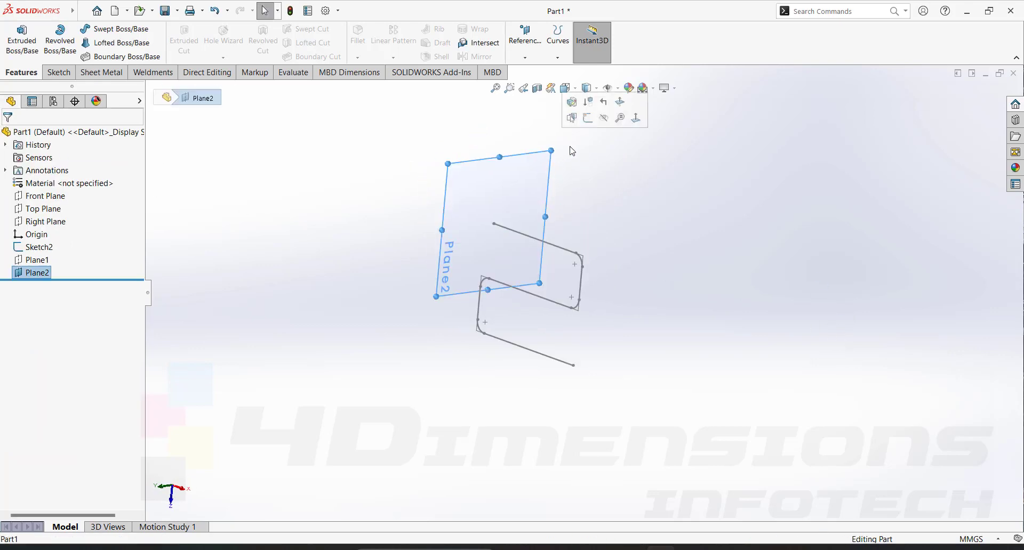
left_click(586, 118)
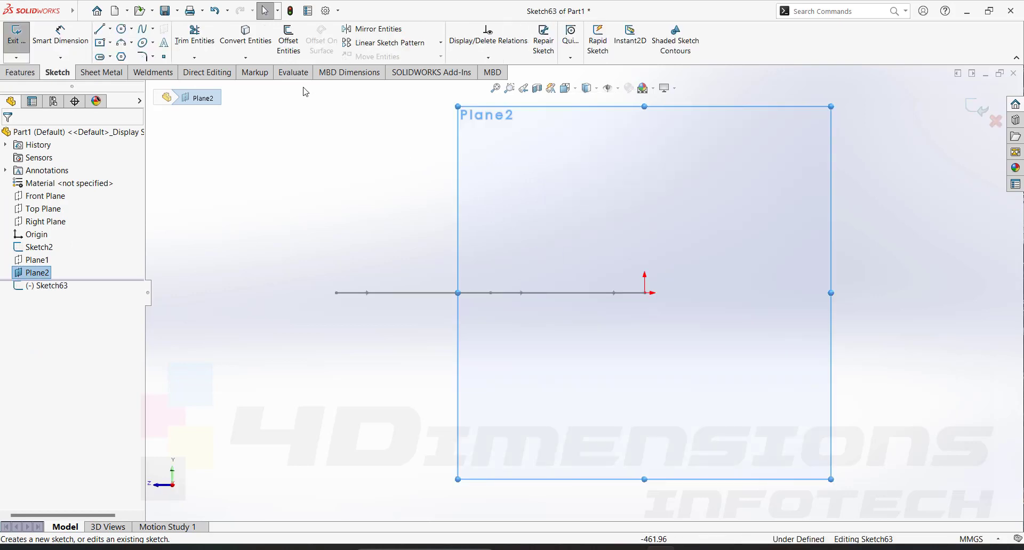
left_click(110, 43)
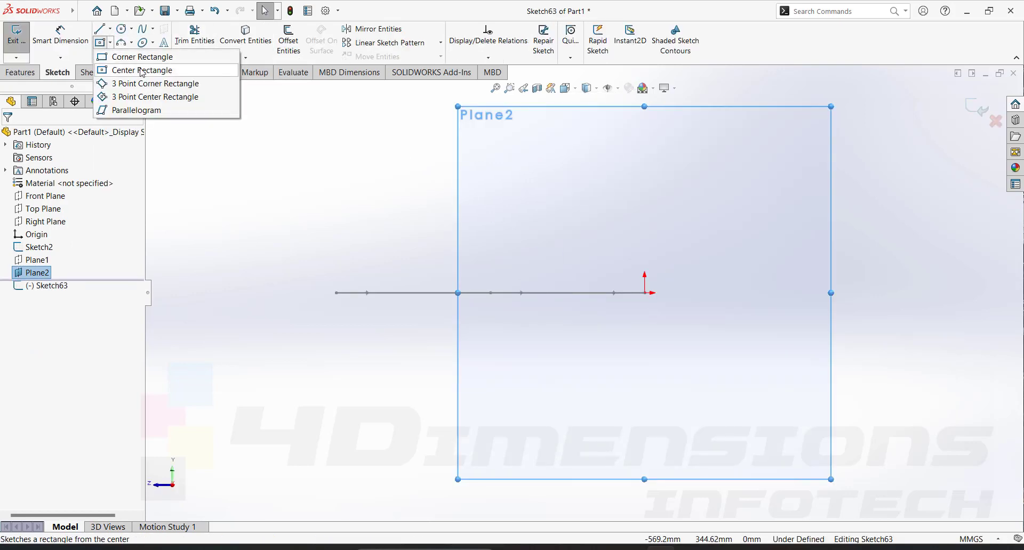
left_click(142, 71)
left_click(645, 292)
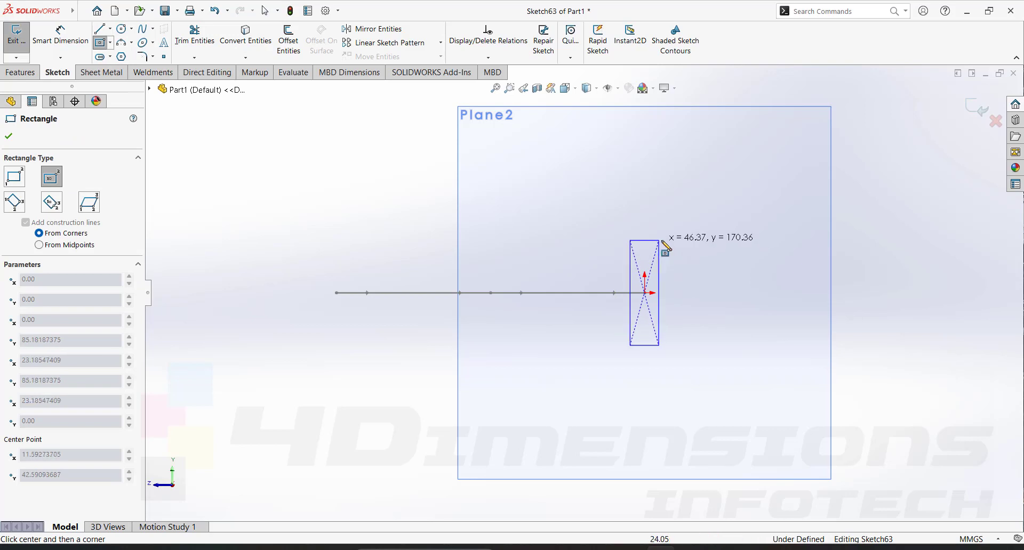
left_click(669, 241)
key("Escape")
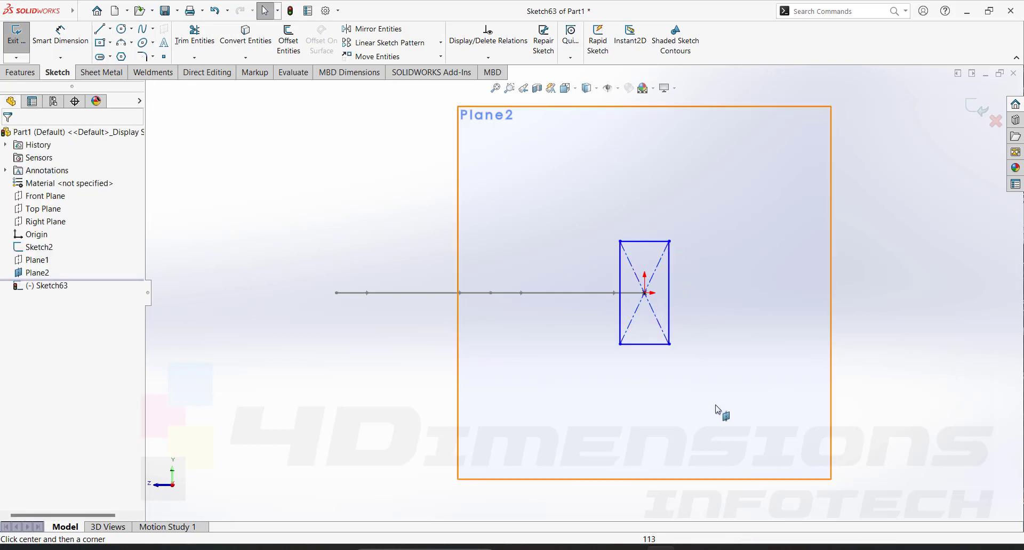
Step: Dimension the rectangle's width to 60 mm
right_click_drag(715, 406, 709, 363)
left_click(660, 241)
left_click(661, 234)
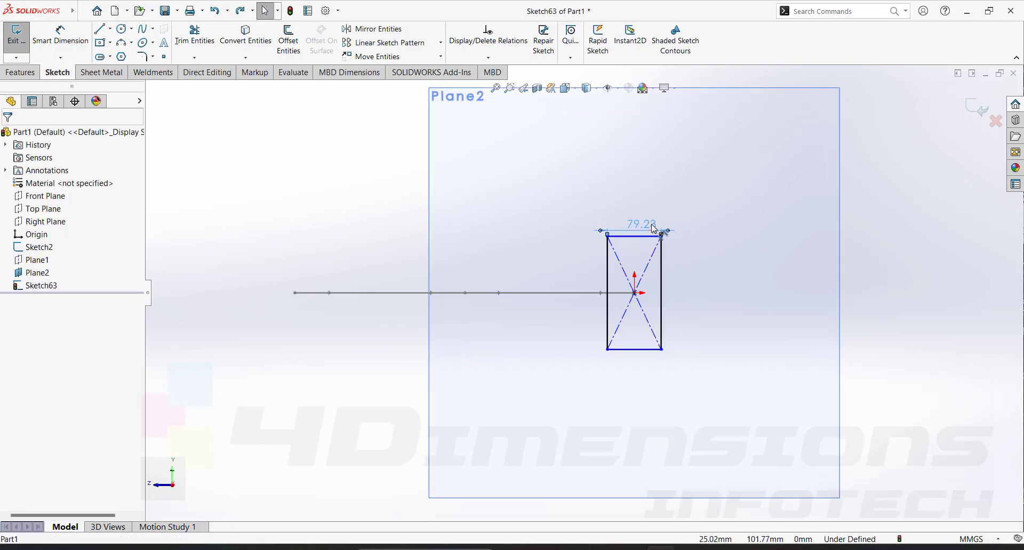
type("60")
key("Return")
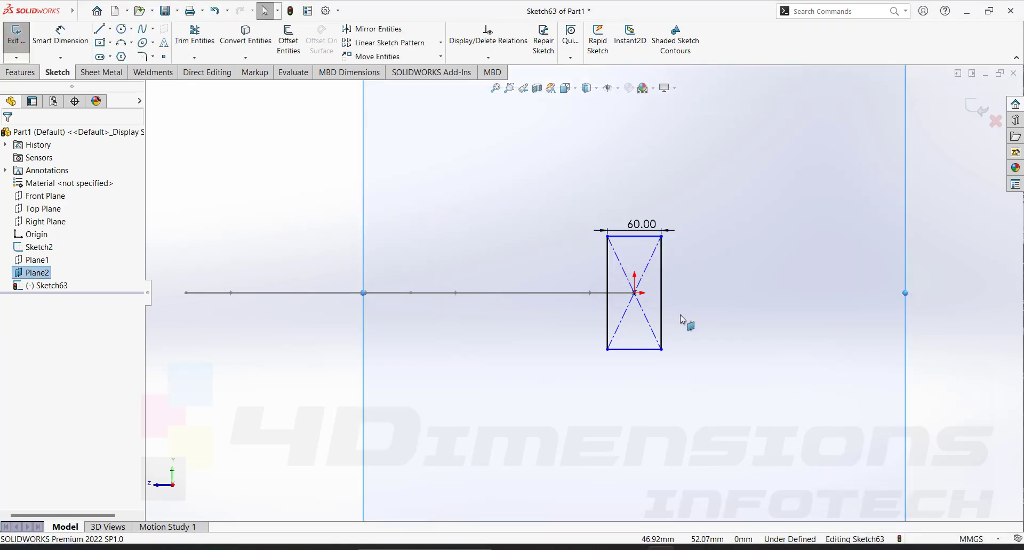
Step: Dimension the rectangle's height to 120 mm and finish the profile sketch
right_click_drag(680, 319, 674, 285)
left_click(696, 277)
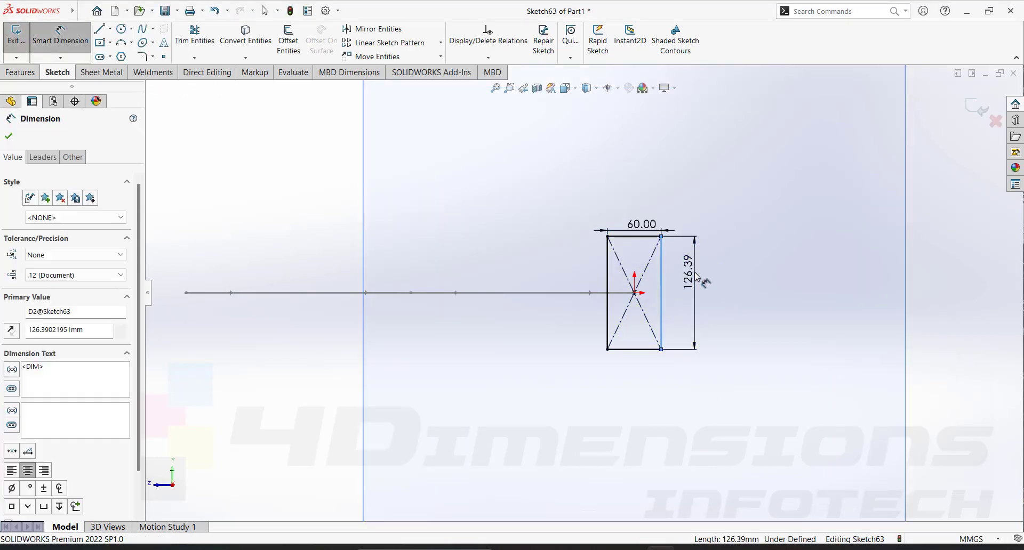
type("120")
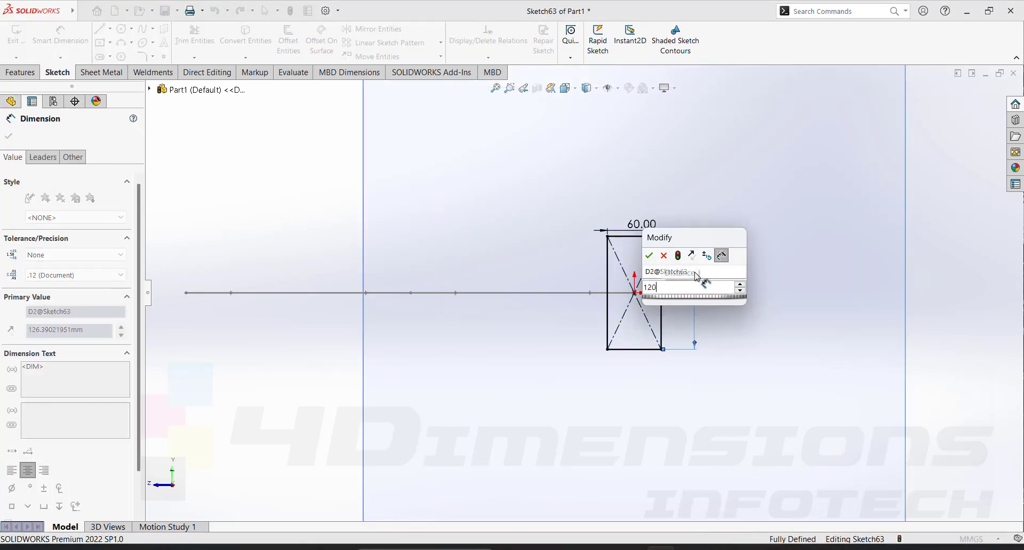
key("Return")
mouse_move(762, 276)
middle_mouse_down()
mouse_move(693, 228)
mouse_move(658, 220)
mouse_move(612, 172)
mouse_move(576, 201)
mouse_move(599, 267)
mouse_move(639, 199)
middle_mouse_up()
key("Escape")
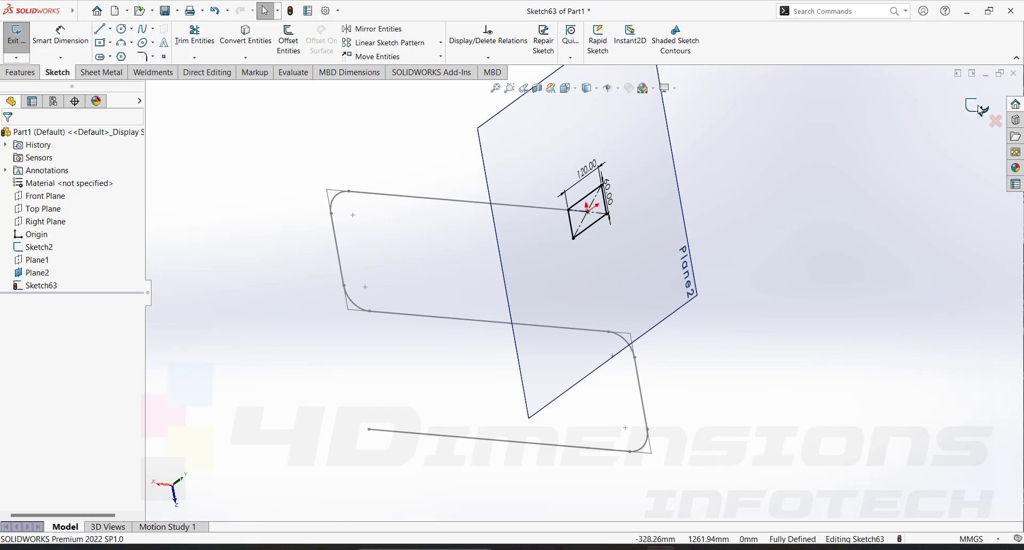
left_click(973, 110)
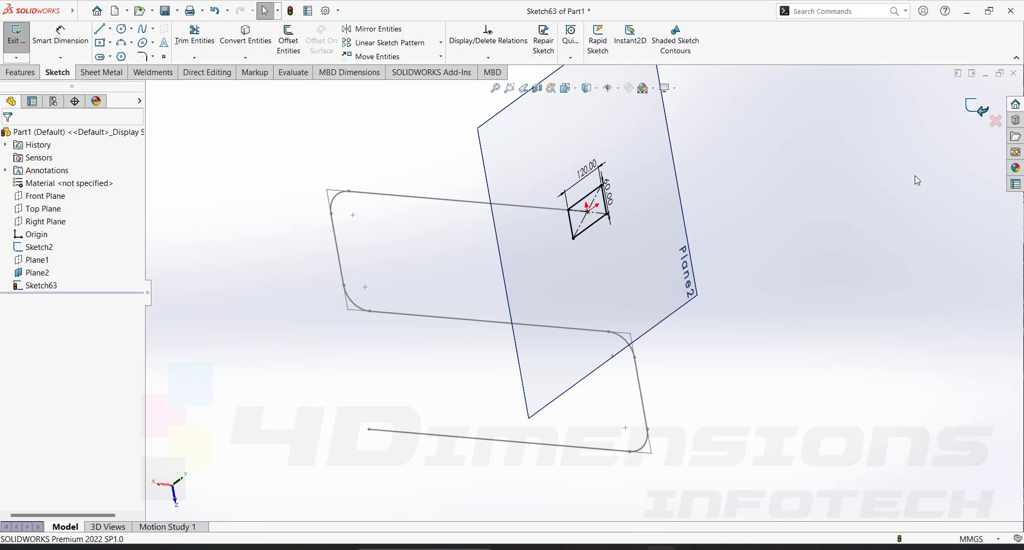
Step: Hide the reference plane that carries the rectangle sketch
left_click(677, 178)
left_click(740, 147)
mouse_move(722, 260)
middle_mouse_down()
mouse_move(702, 206)
mouse_move(704, 222)
middle_mouse_up()
Step: Create a swept boss with the rectangle sketch as its sketch profile and the S-shaped Sketch2 as its path
left_click(126, 33)
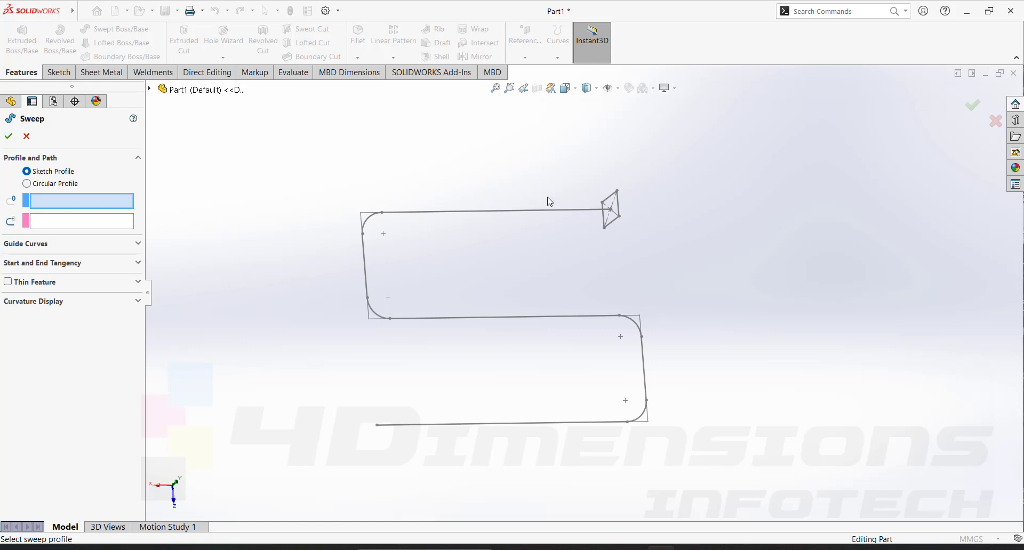
left_click(56, 200)
left_click(616, 199)
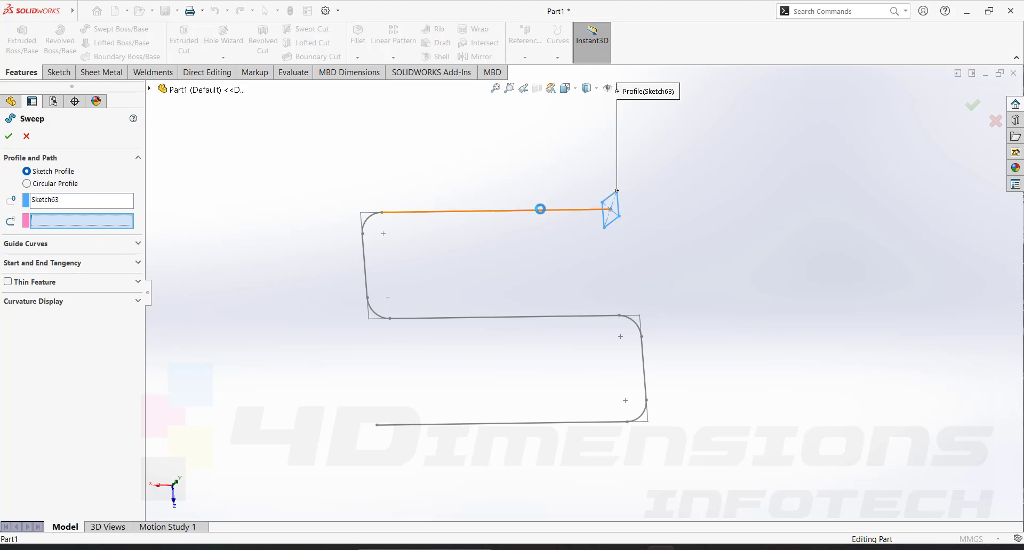
left_click(540, 211)
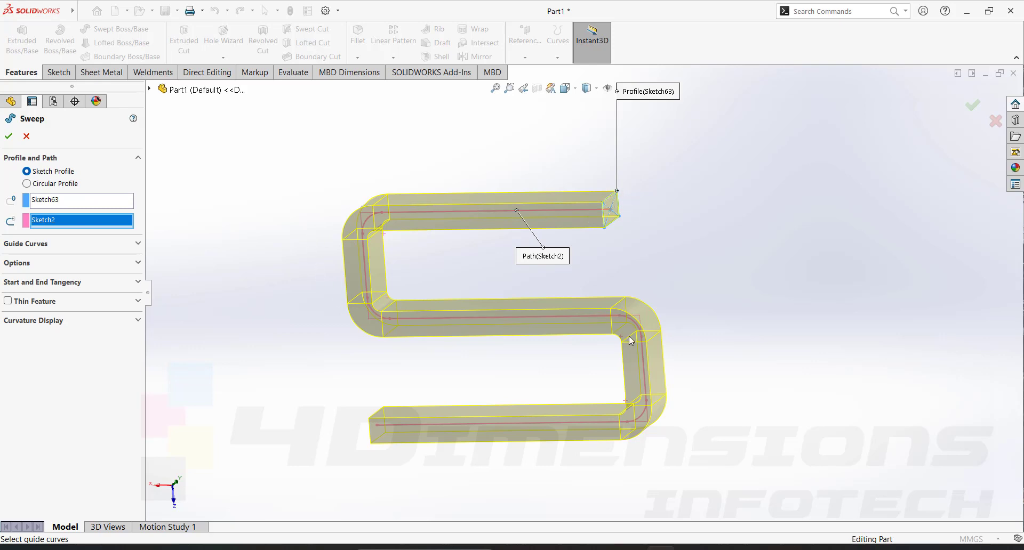
left_click(9, 137)
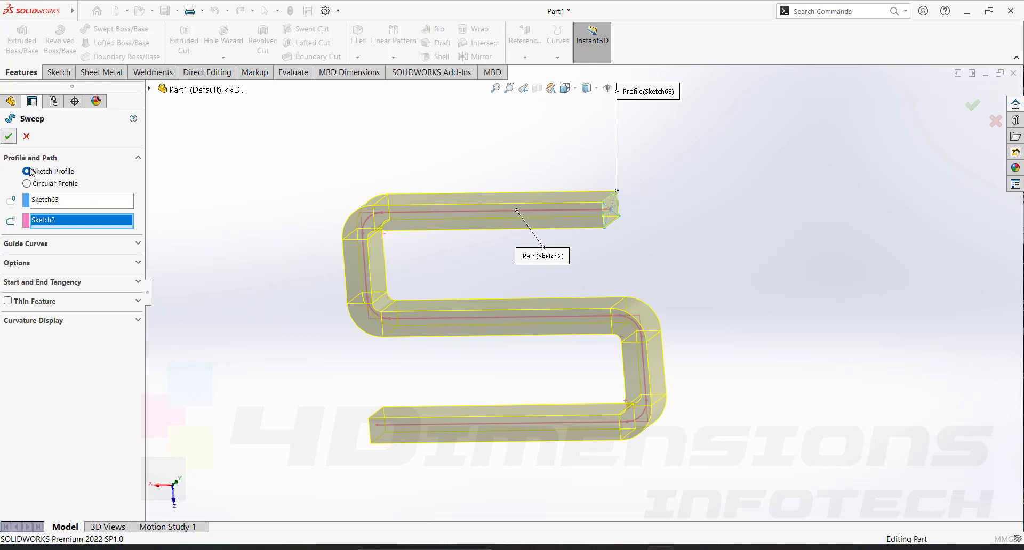
Step: Sketch a vertical centerpoint straight slot on the upper arm's end face, about 75 mm between centers and 30 mm wide
middle_click_drag(767, 295, 631, 276)
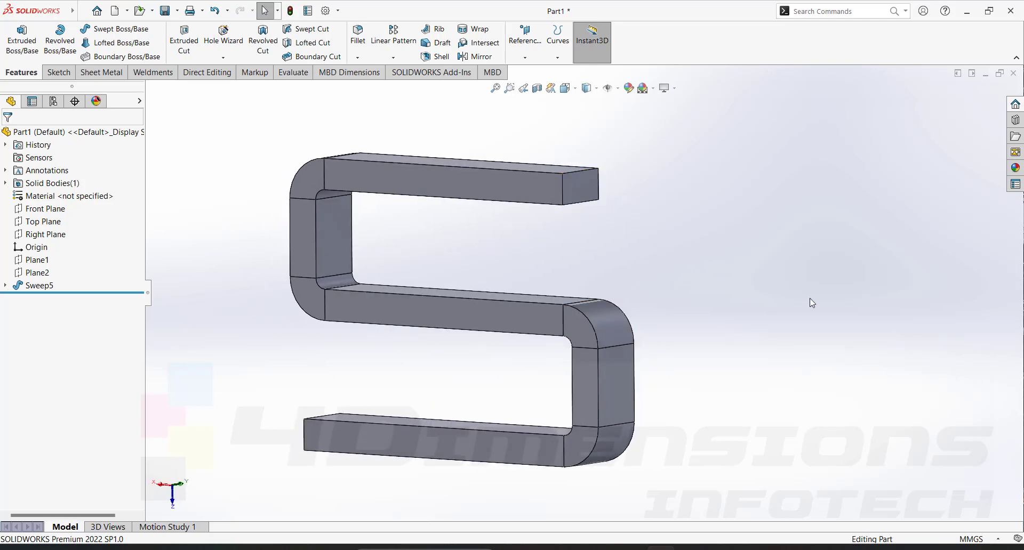
scroll(581, 202, "down", 4)
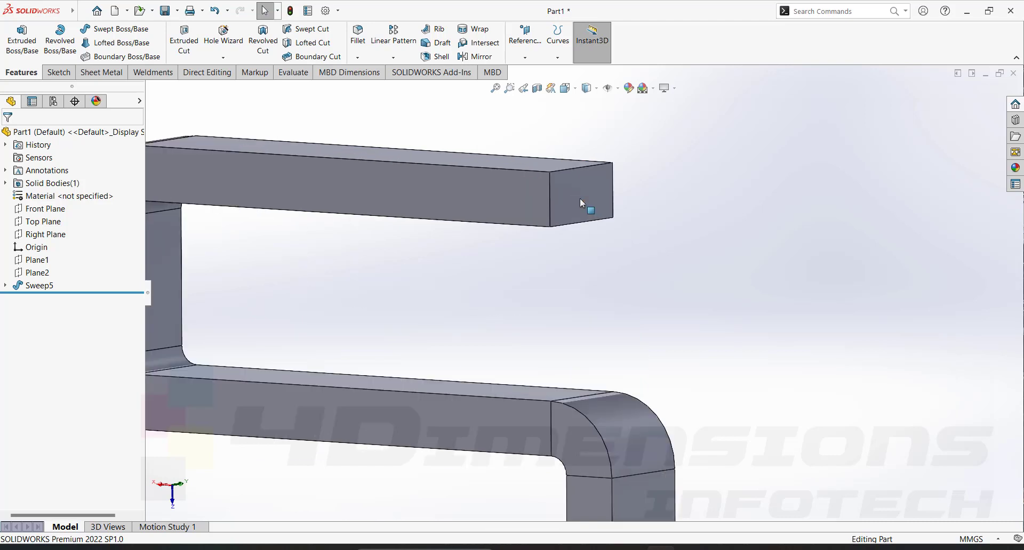
left_click(589, 183)
scroll(588, 224, "up", 1)
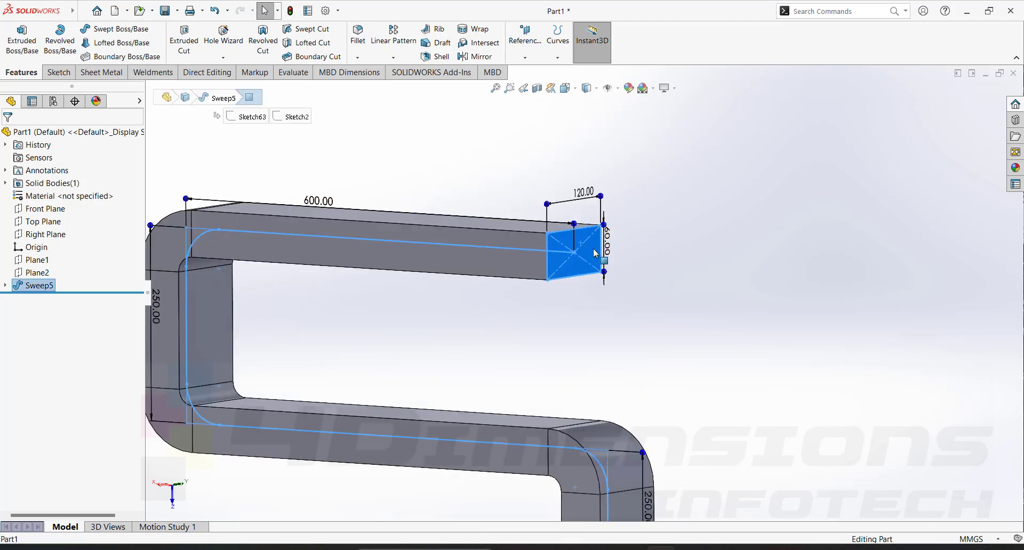
left_click(642, 217)
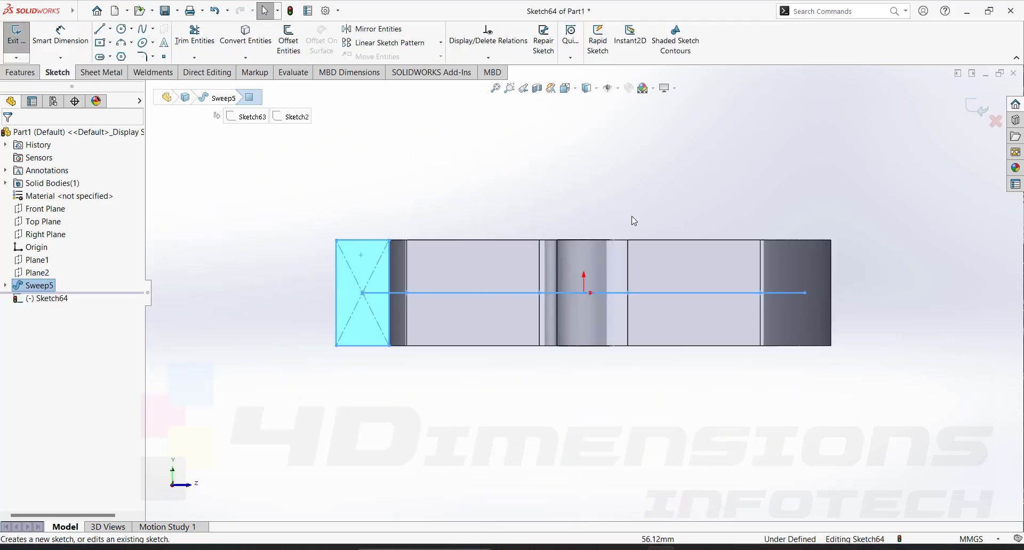
key("Escape")
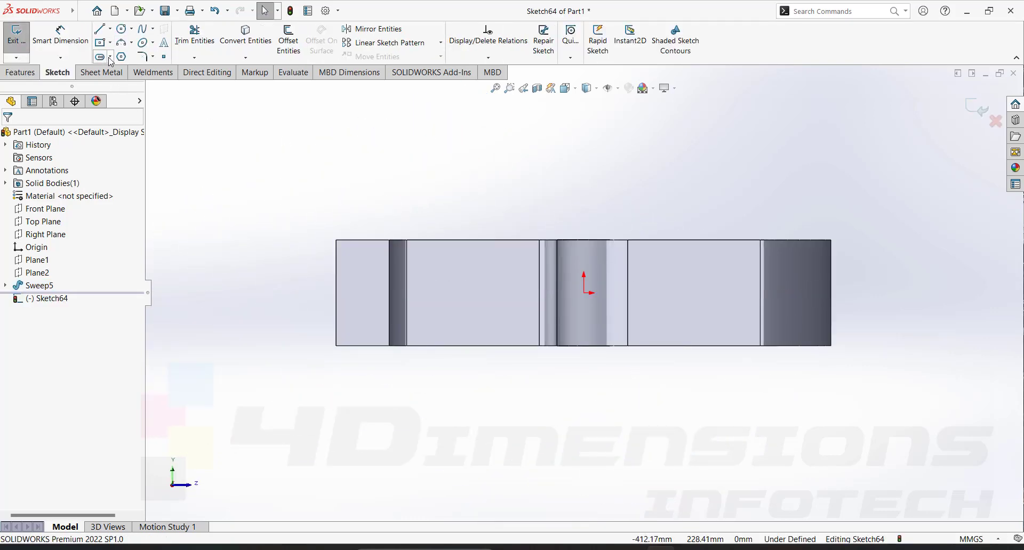
left_click(110, 57)
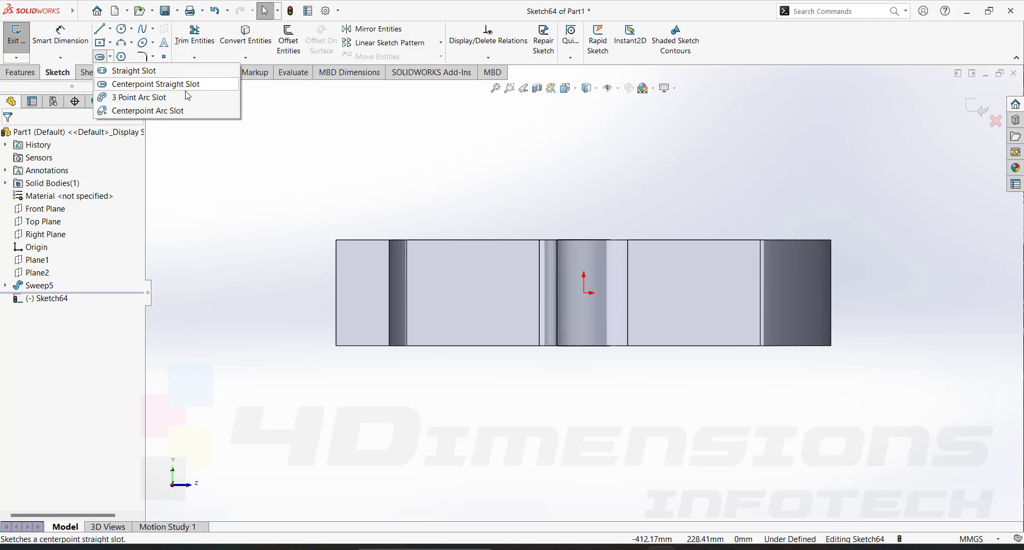
left_click(144, 84)
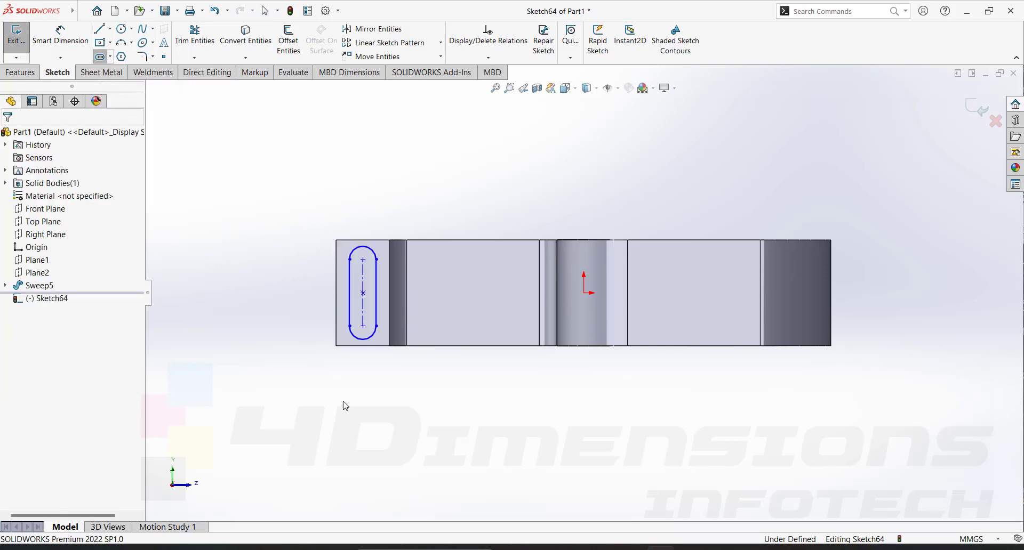
Step: Dimension the slot's center-to-center length to 75 mm
left_click(61, 34)
left_click(363, 293)
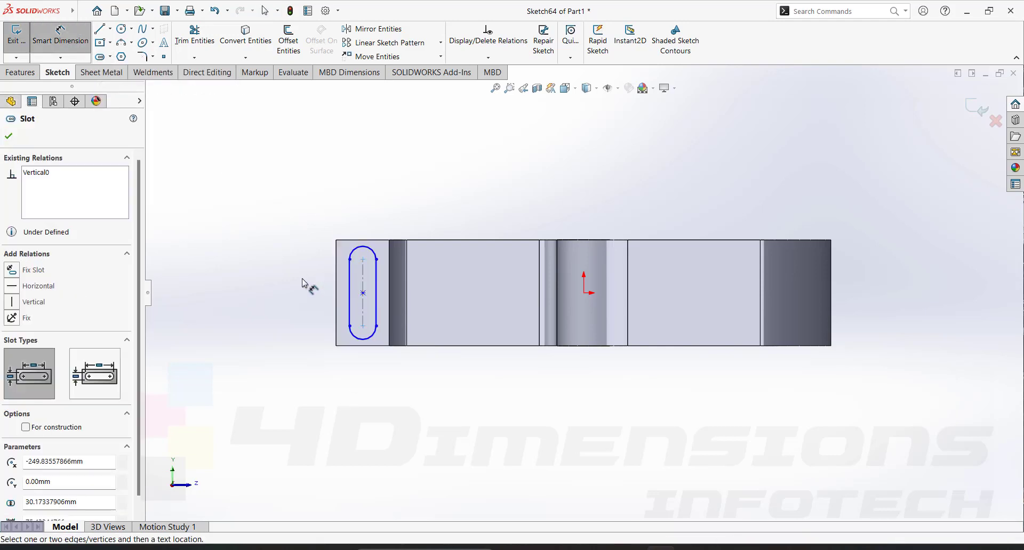
left_click(305, 283)
left_click(302, 283)
type("75")
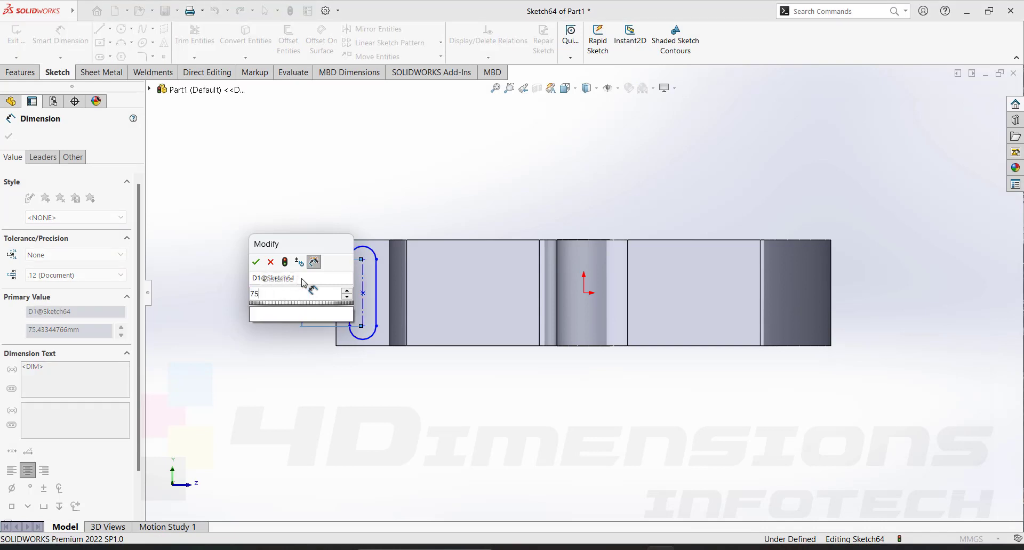
key("Return")
Step: Dimension the slot's end arc radius to 15 mm
left_click(373, 251)
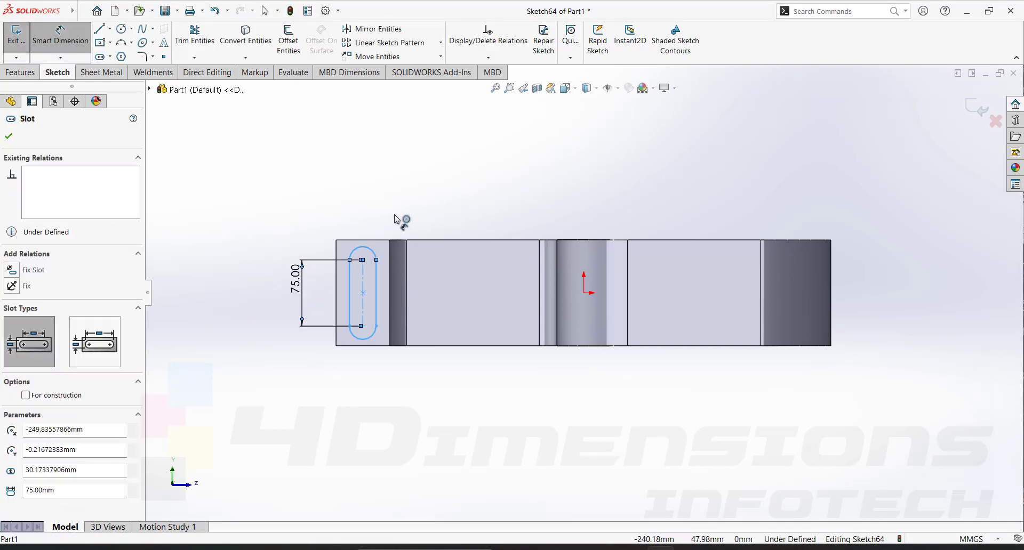
left_click(402, 213)
type("15")
key("Return")
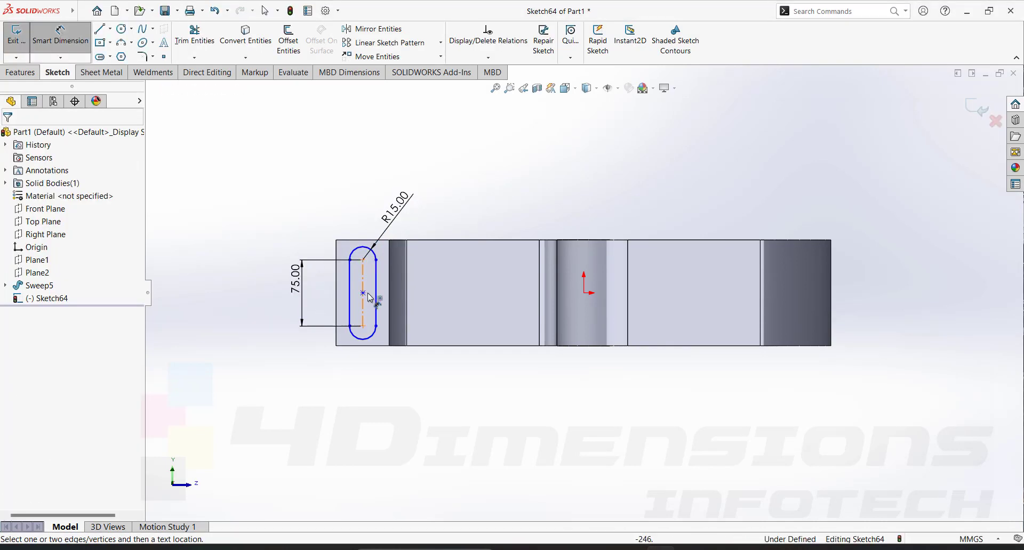
Step: Dimension the horizontal distance between the slot's center and the origin to 250 mm
left_click(365, 294)
left_click(589, 298)
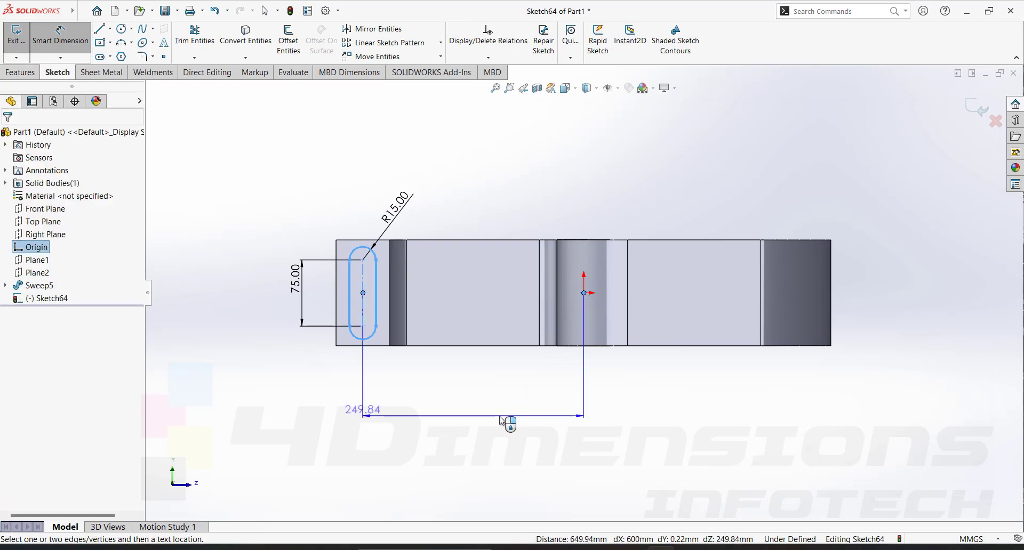
left_click(501, 421)
type("250")
key("Return")
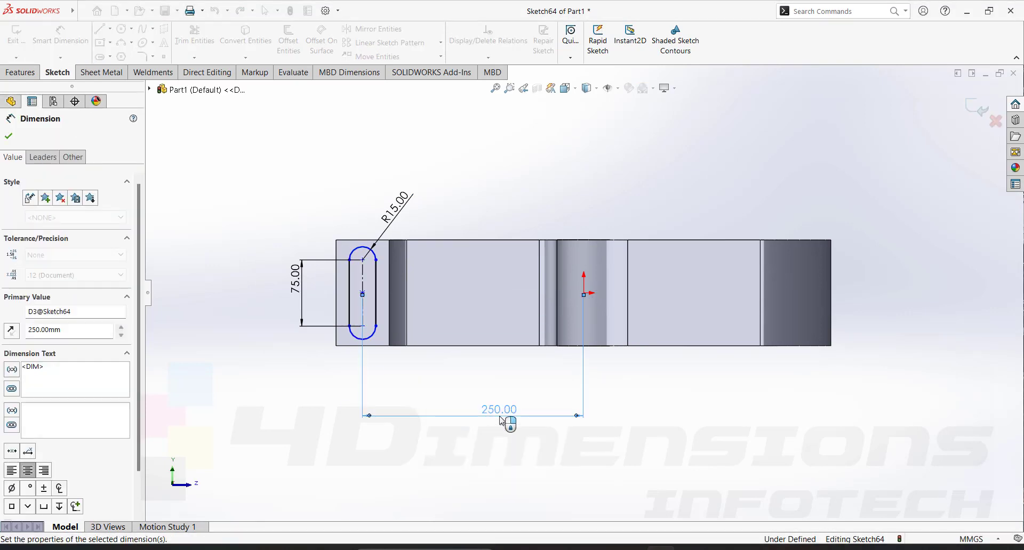
key("Escape")
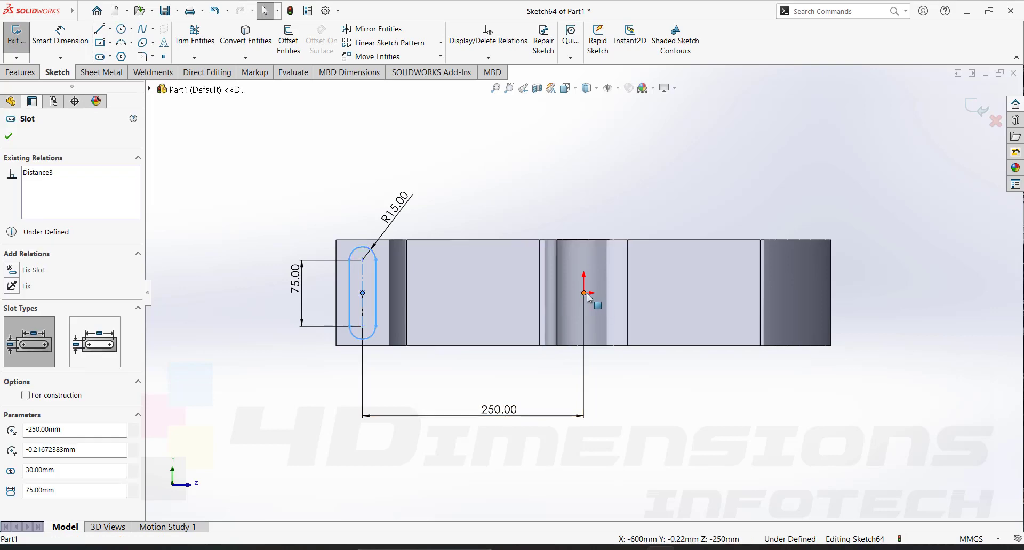
Step: Add a horizontal relation between the slot's center and the origin, and exit the sketch
left_click(586, 295, "ctrl")
left_click(15, 327)
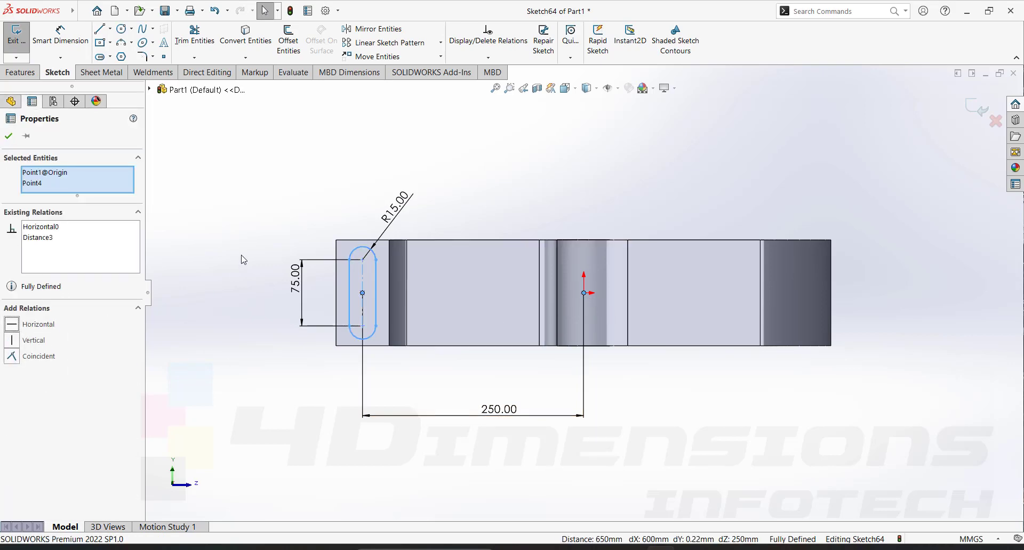
left_click(241, 258)
mouse_move(240, 258)
middle_mouse_down()
mouse_move(585, 219)
mouse_move(664, 298)
mouse_move(706, 272)
mouse_move(695, 295)
mouse_move(631, 299)
mouse_move(659, 269)
middle_mouse_up()
scroll(584, 219, "up", 3)
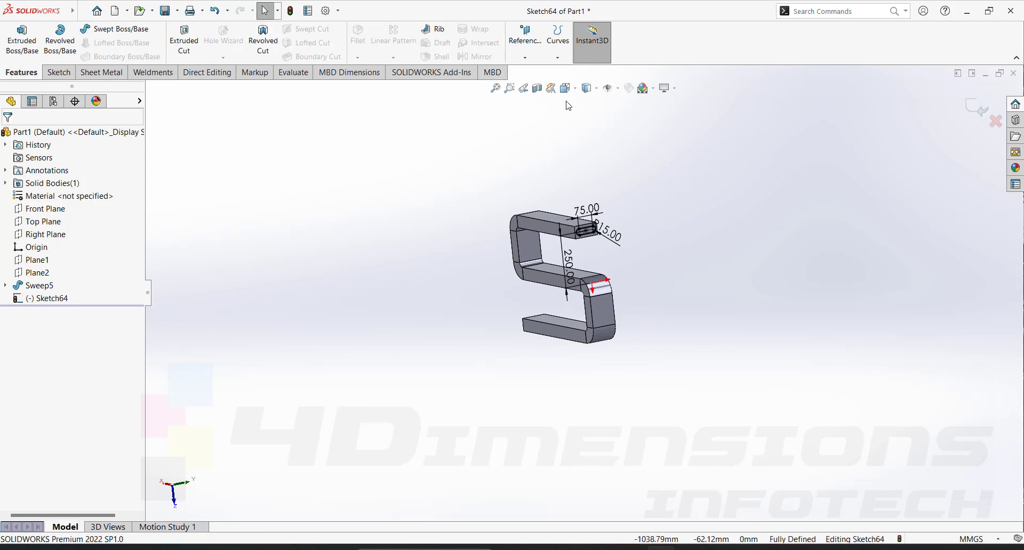
left_click(974, 105)
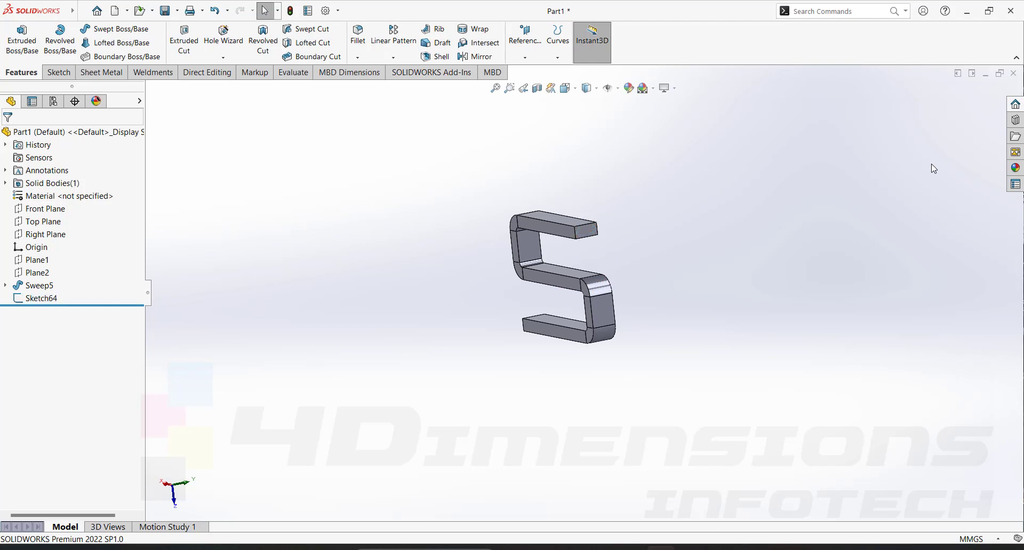
Step: Create a swept cut through the S-shaped bar with the slot sketch as profile and Sketch2 as path
left_click(311, 36)
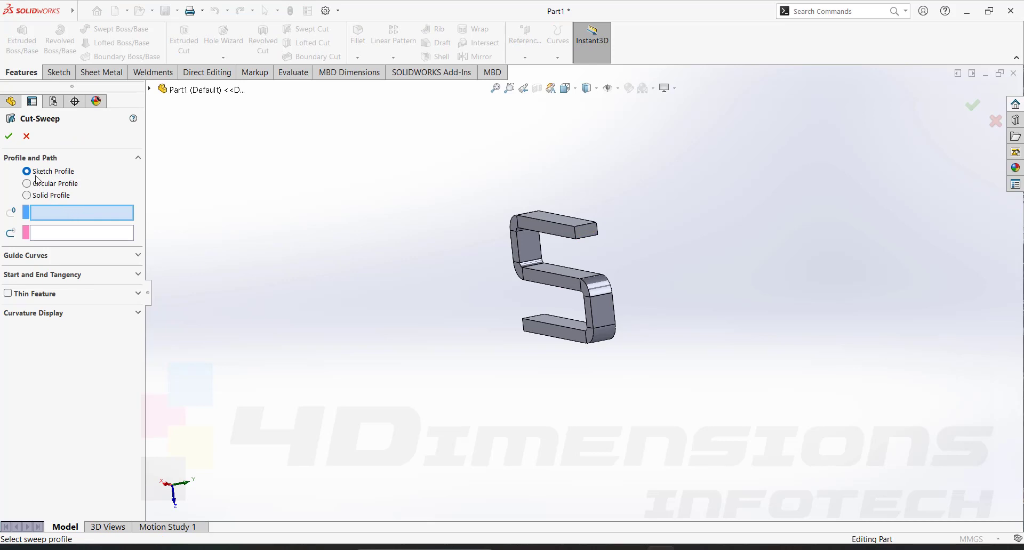
left_click(84, 214)
scroll(592, 232, "down", 2)
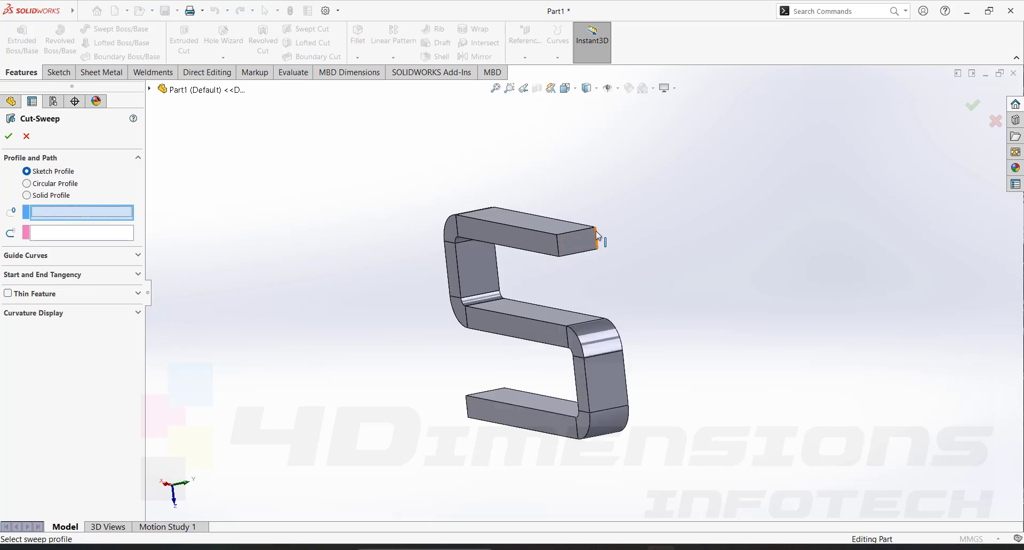
left_click(589, 237)
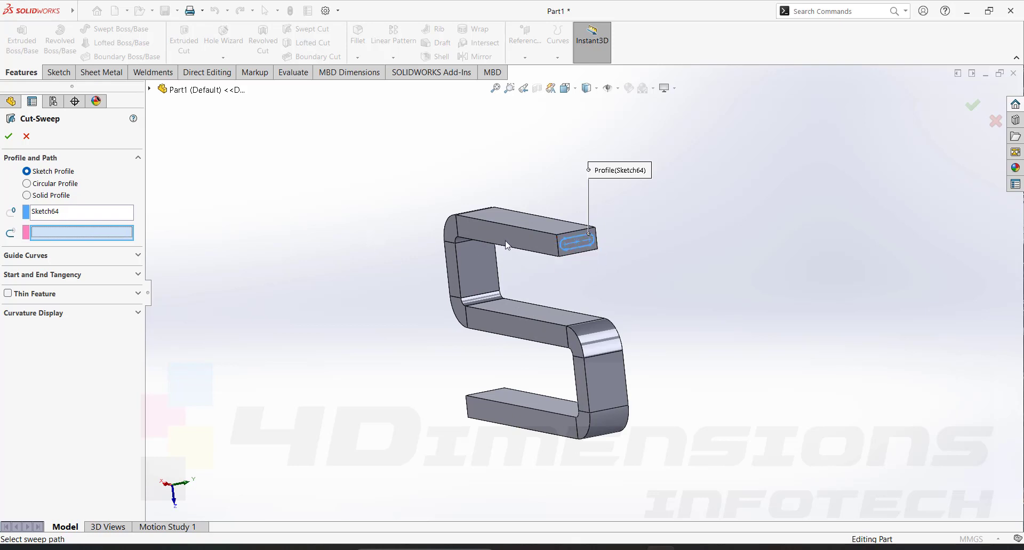
left_click(150, 90)
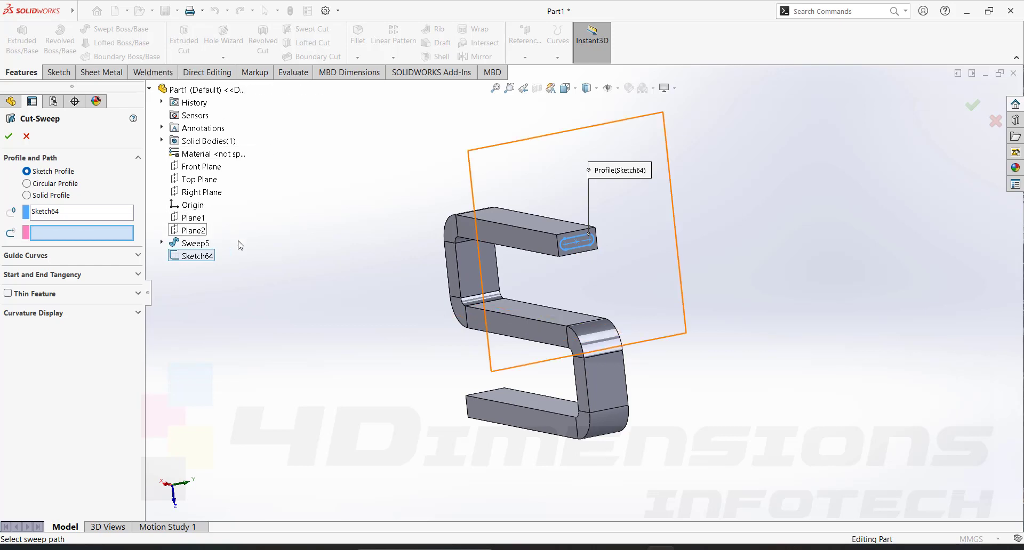
left_click(162, 243)
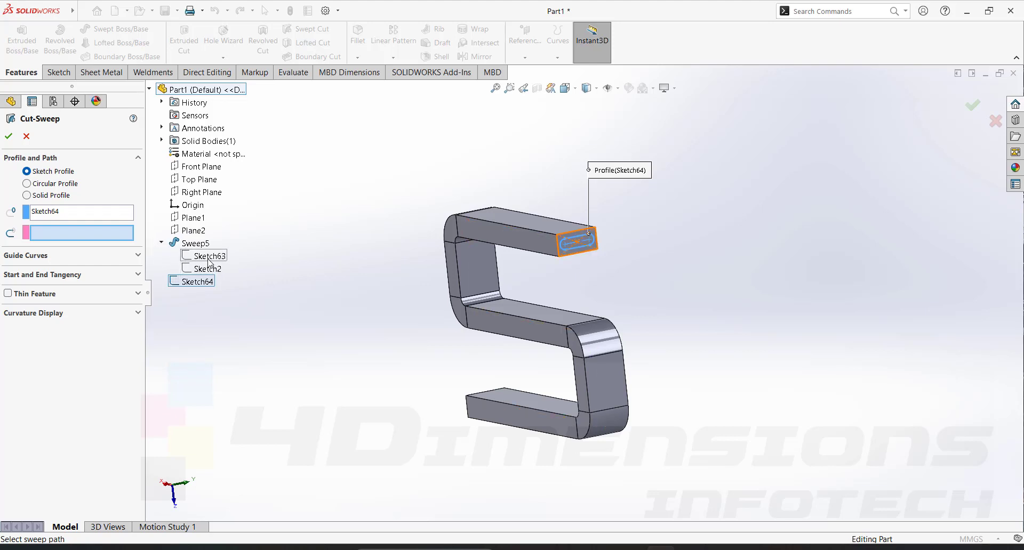
left_click(208, 269)
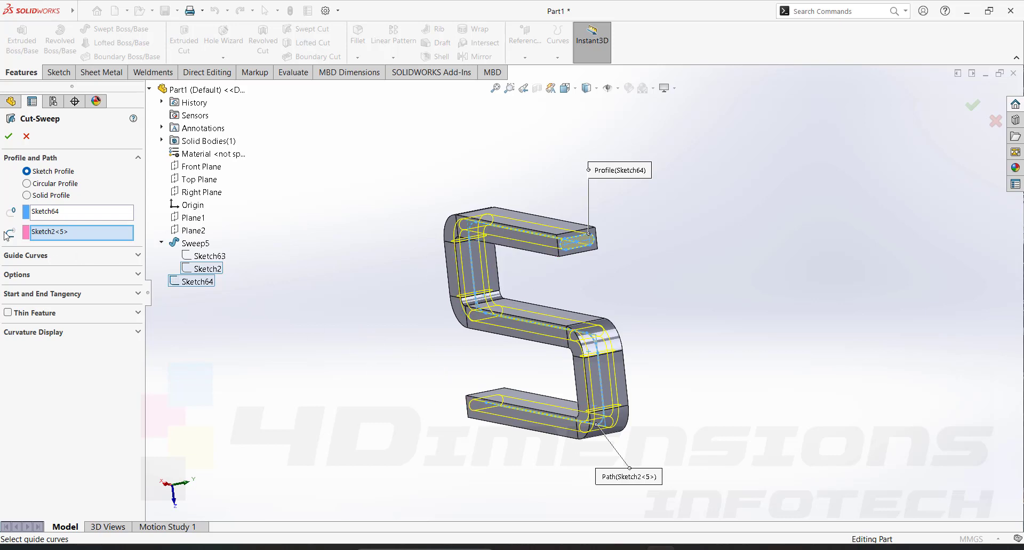
left_click(9, 137)
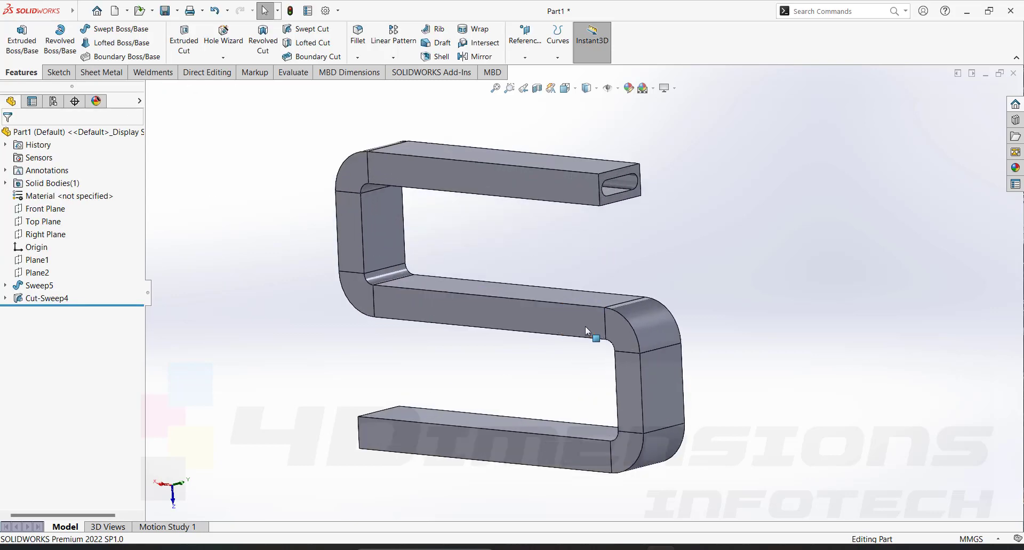
Step: Show the S-shaped bar with hidden lines visible and examine the slot cut running through it
middle_click_drag(585, 327, 663, 277)
scroll(665, 288, "up", 5)
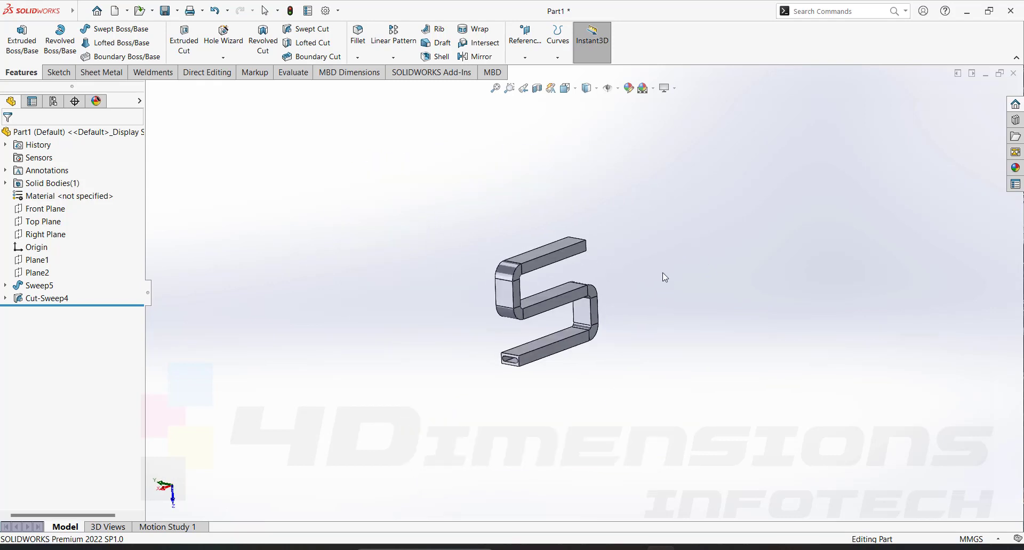
left_click(590, 89)
left_click(588, 150)
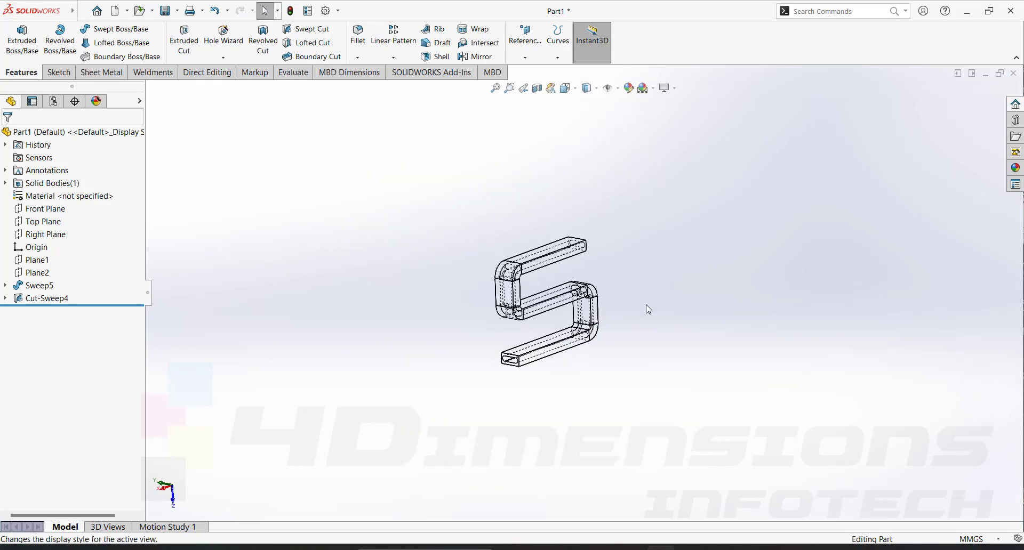
middle_click_drag(646, 306, 625, 296)
key("ctrl+7")
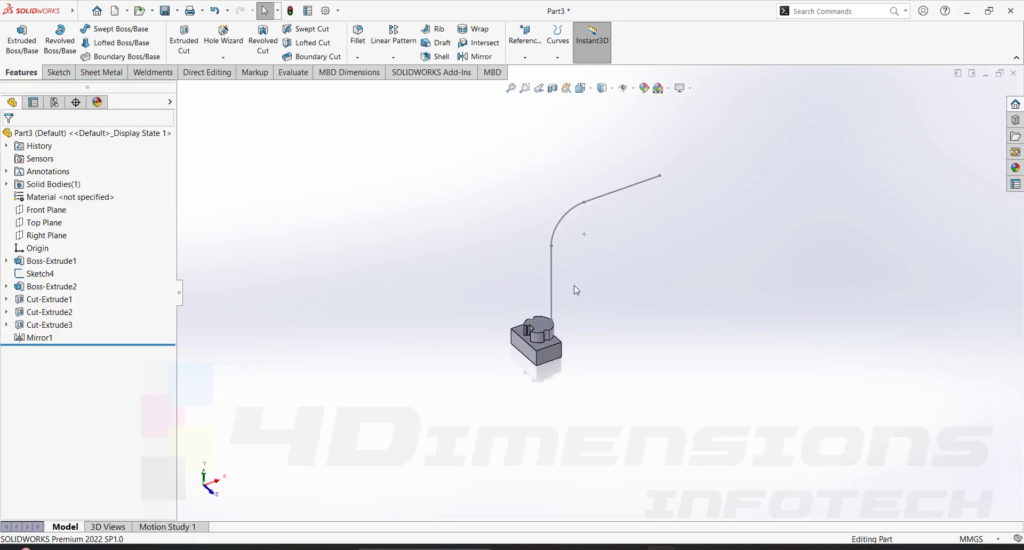
Step: In Part3, sweep the notched cylinder's top face along the bent path Sketch4
scroll(556, 328, "down", 3)
mouse_move(645, 271)
middle_mouse_down()
mouse_move(631, 293)
mouse_move(635, 285)
middle_mouse_up()
scroll(549, 345, "down", 4)
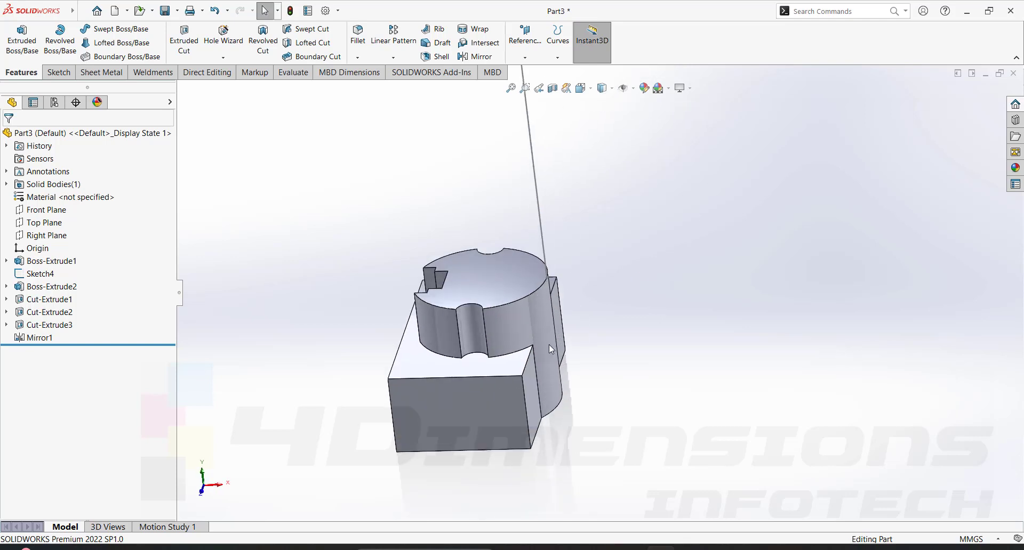
scroll(571, 360, "up", 4)
middle_click_drag(626, 260, 661, 302)
scroll(661, 302, "up", 3)
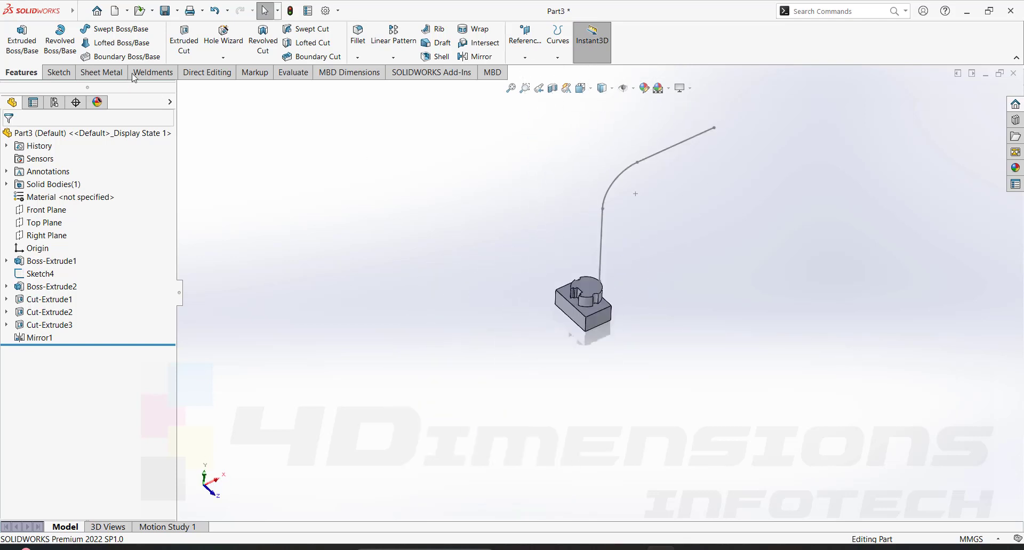
left_click(115, 30)
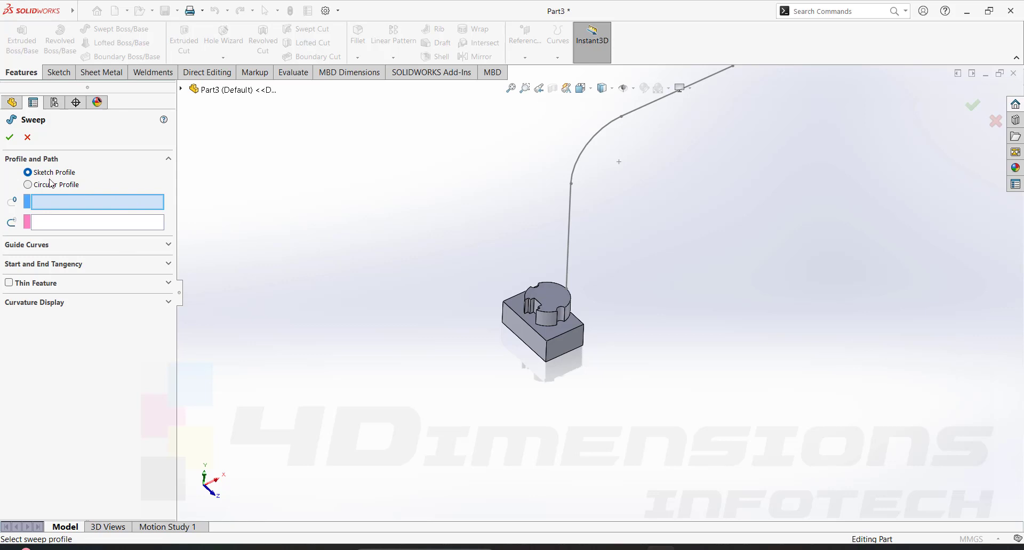
left_click(128, 206)
left_click(555, 299)
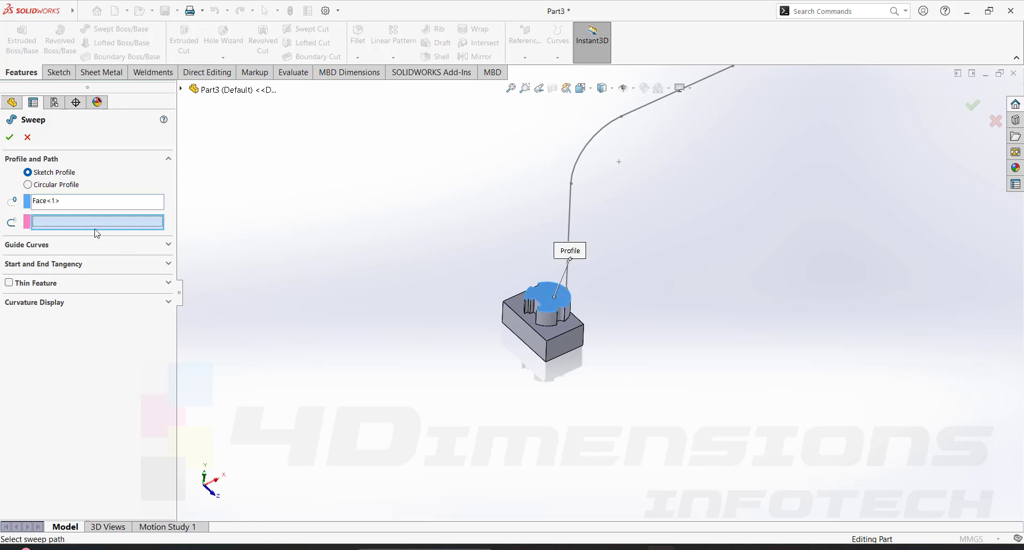
left_click(570, 206)
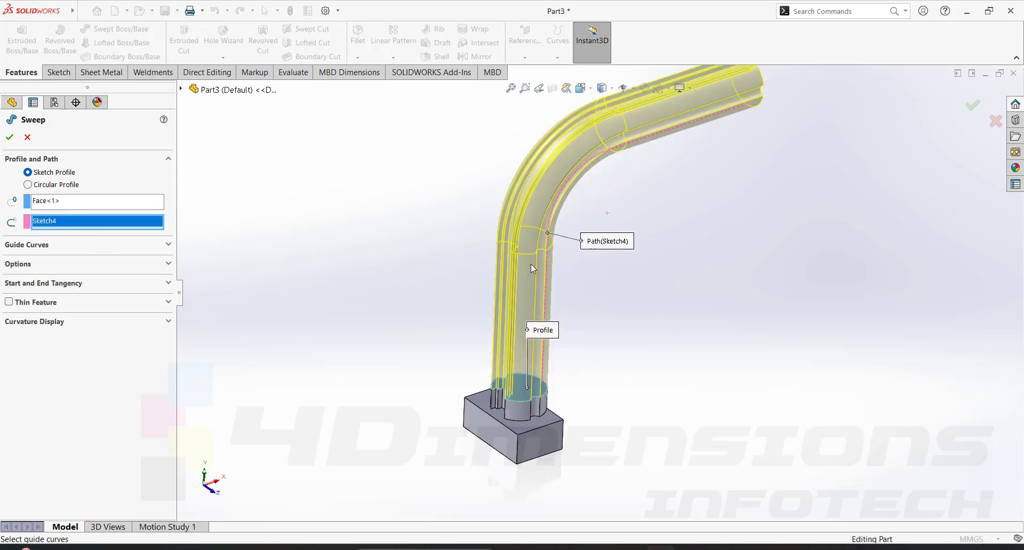
left_click(10, 138)
middle_click_drag(342, 220, 703, 419)
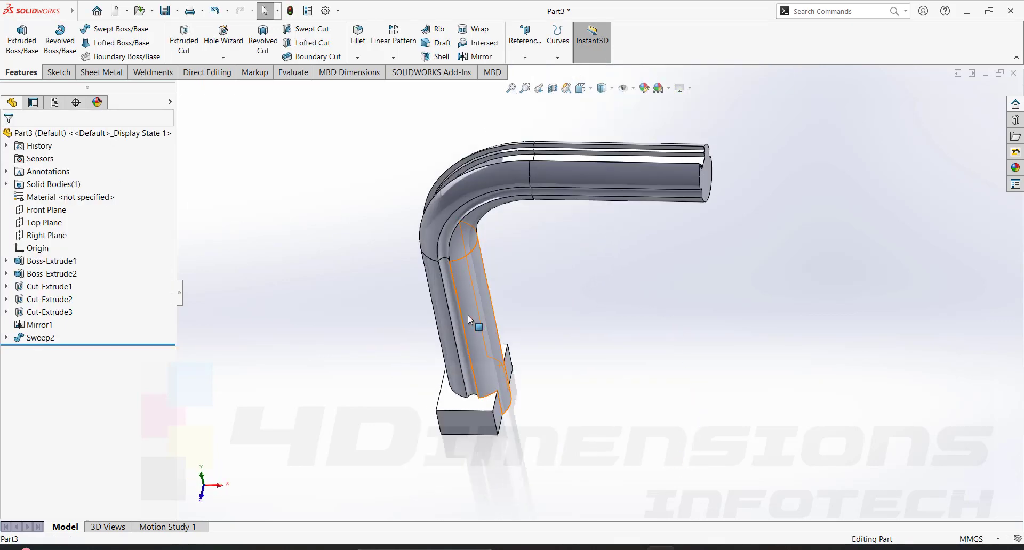
key("ctrl+7")
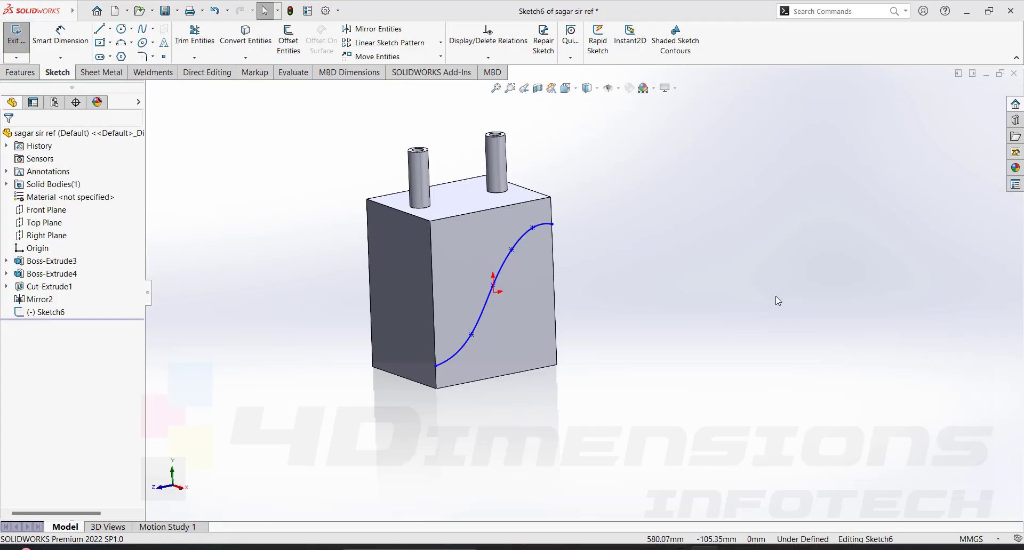
Step: In the block part with two tubes, exit the spline sketch and start a sketch on the adjacent side face at the spline's upper end
middle_click_drag(778, 301, 736, 322)
middle_click_drag(497, 298, 608, 317)
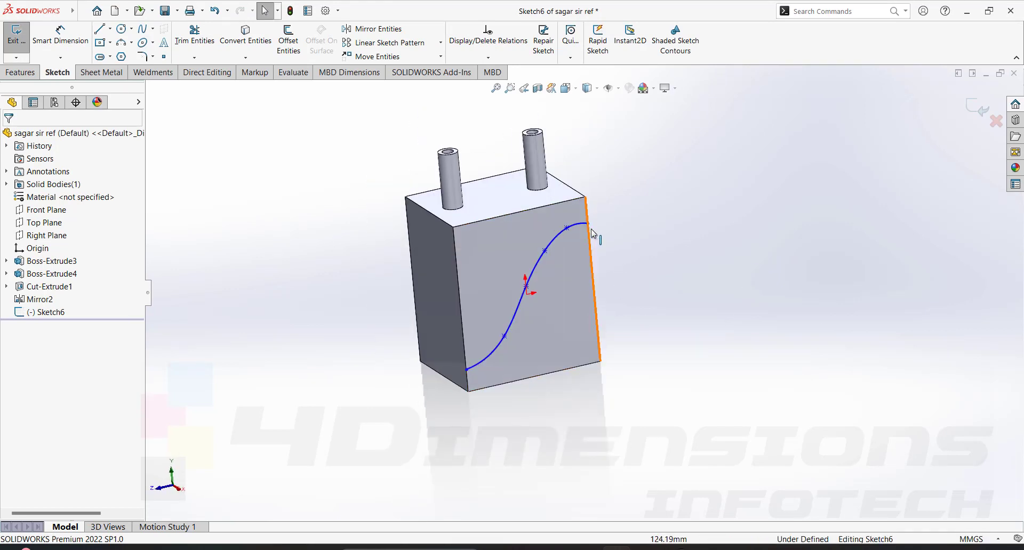
middle_click_drag(539, 242, 666, 282)
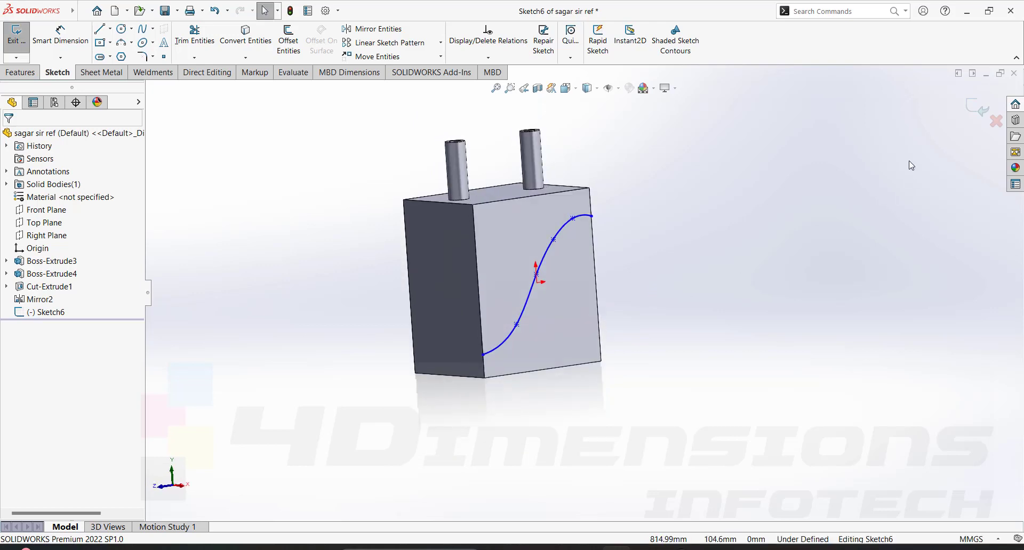
left_click(979, 108)
mouse_move(823, 337)
middle_mouse_down()
mouse_move(684, 277)
mouse_move(576, 270)
mouse_move(648, 229)
mouse_move(618, 274)
mouse_move(661, 253)
middle_mouse_up()
scroll(583, 235, "down", 5)
scroll(590, 275, "up", 5)
left_click(662, 240)
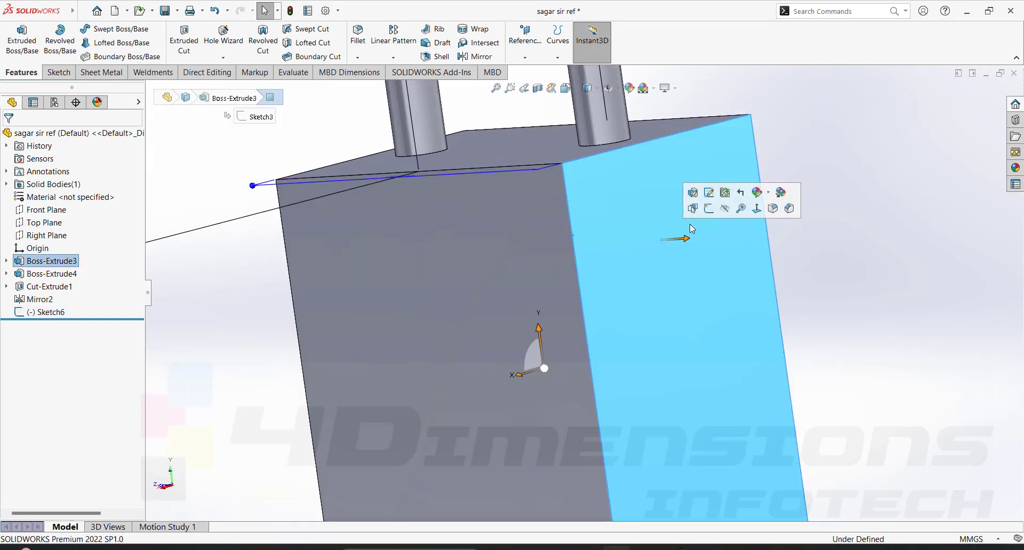
left_click(709, 208)
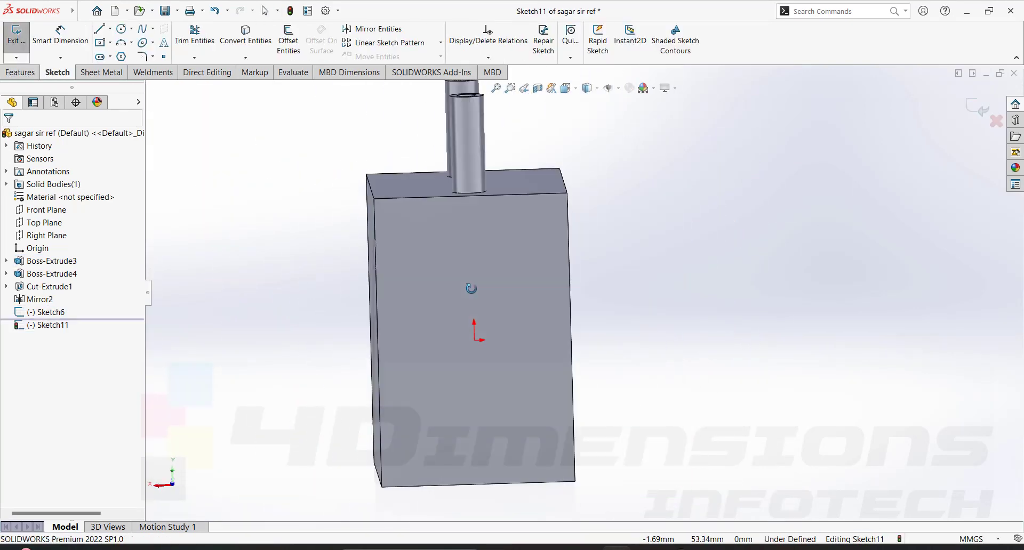
Step: Sketch a center rectangle about 18 mm wide and 20 mm high on the block's vertical edge at the spline's upper end
middle_click_drag(466, 280, 541, 276)
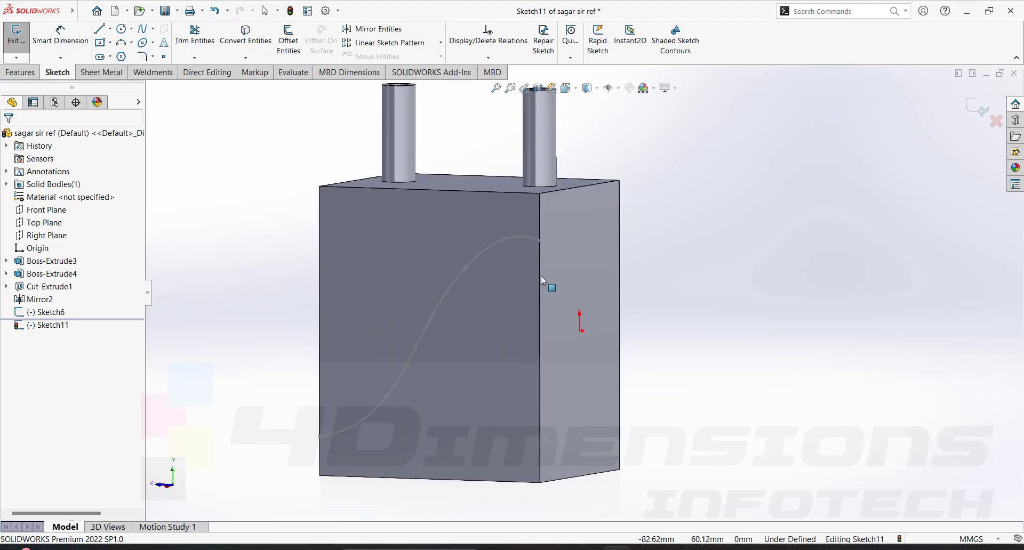
middle_click_drag(580, 307, 572, 277)
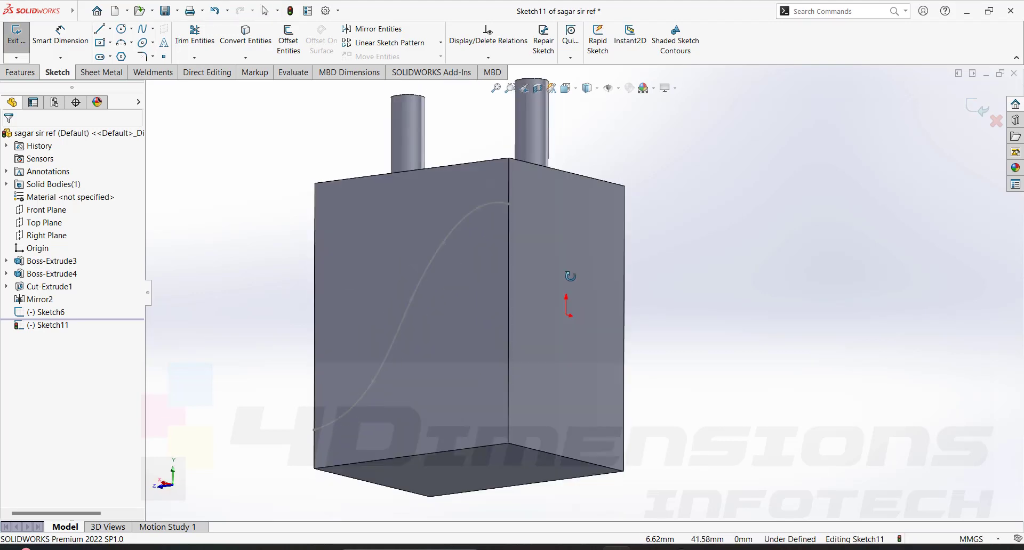
key("c")
key("ctrl+8")
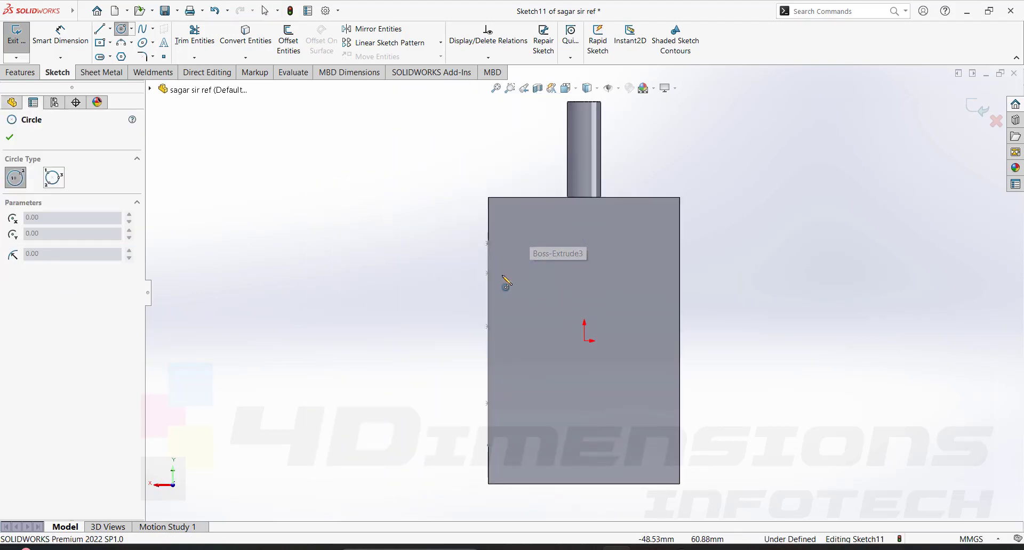
left_click(110, 42)
left_click(139, 71)
scroll(496, 262, "down", 3)
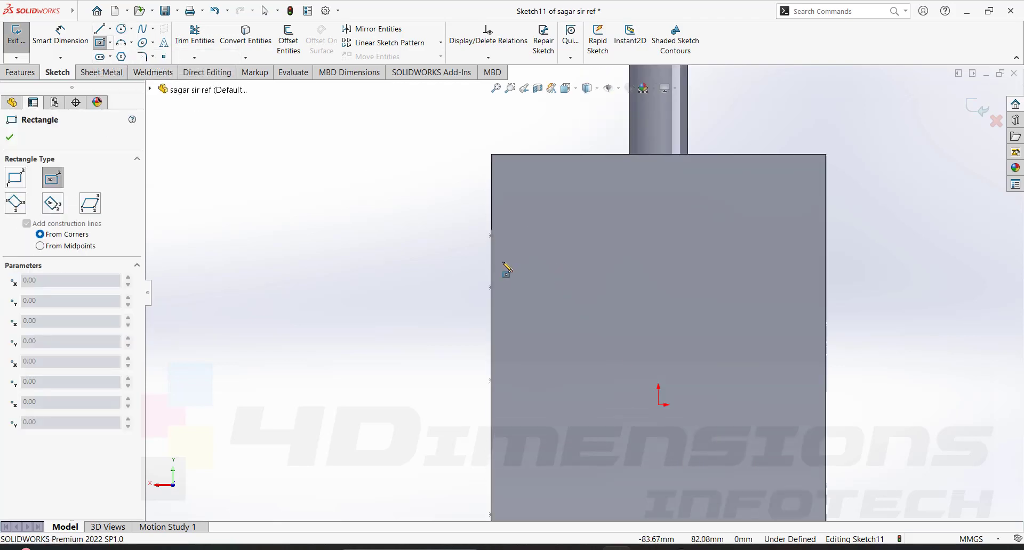
left_click(491, 237)
left_click(506, 255)
Step: Dimension the rectangle to 18 mm wide and 20 mm high
key("d")
scroll(514, 221, "down", 3)
scroll(520, 225, "down", 2)
left_click(529, 207)
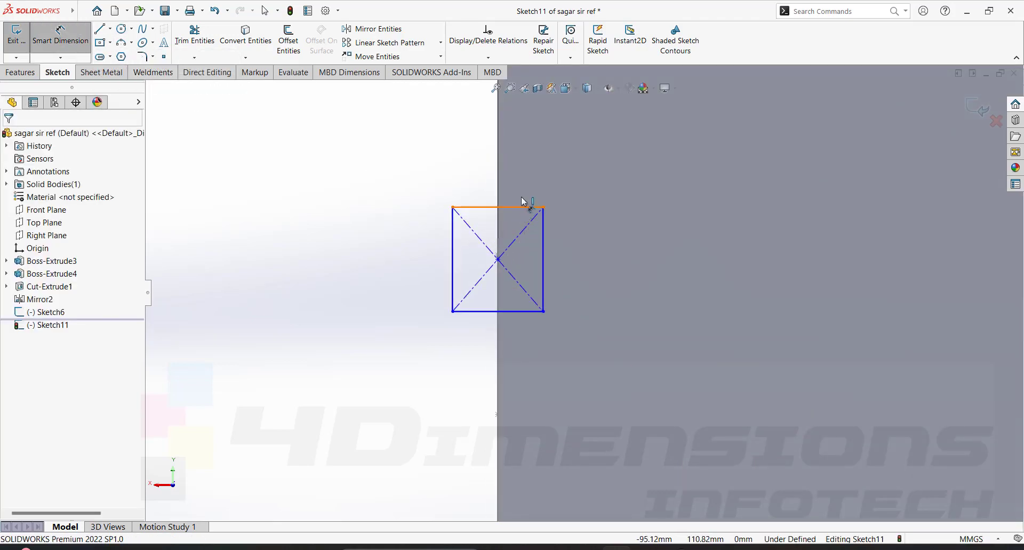
left_click(525, 187)
left_click(544, 241)
left_click(572, 252)
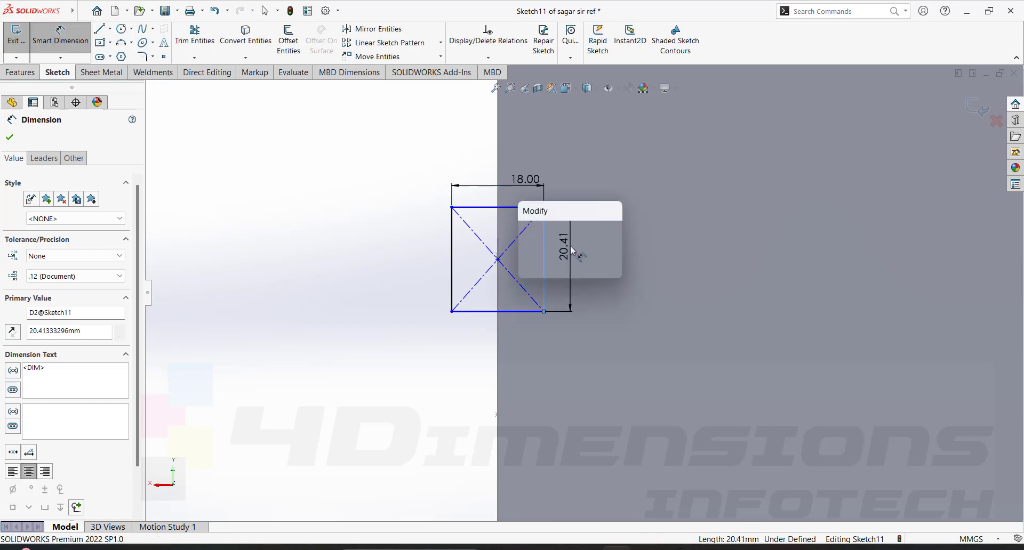
type("20")
key("Return")
key("Escape")
Step: Move the rectangle up along the block's edge and make its center coincident with the spline's upper endpoint
middle_click_drag(754, 246, 854, 267)
left_click_drag(557, 296, 589, 206)
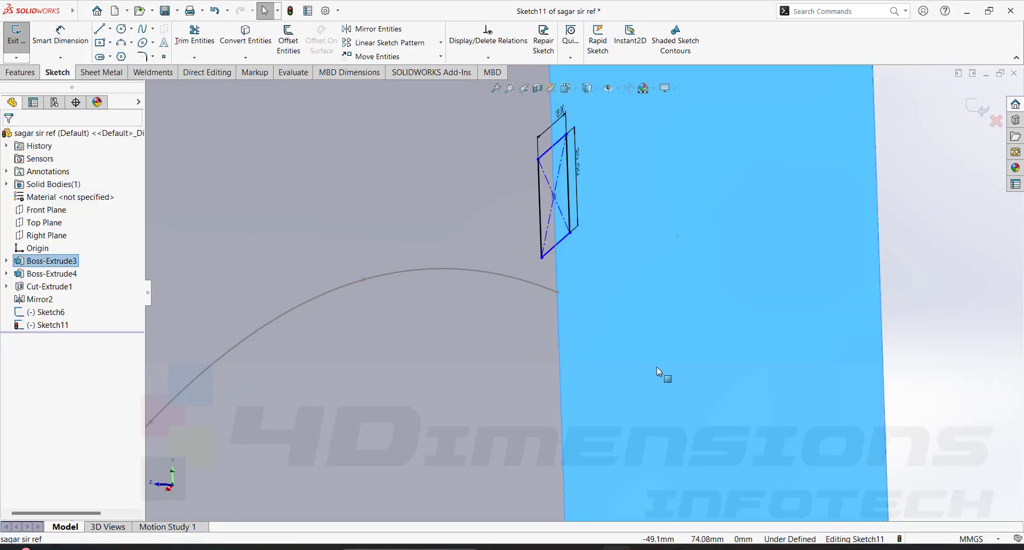
left_click(902, 343)
scroll(903, 342, "up", 5)
scroll(608, 294, "down", 3)
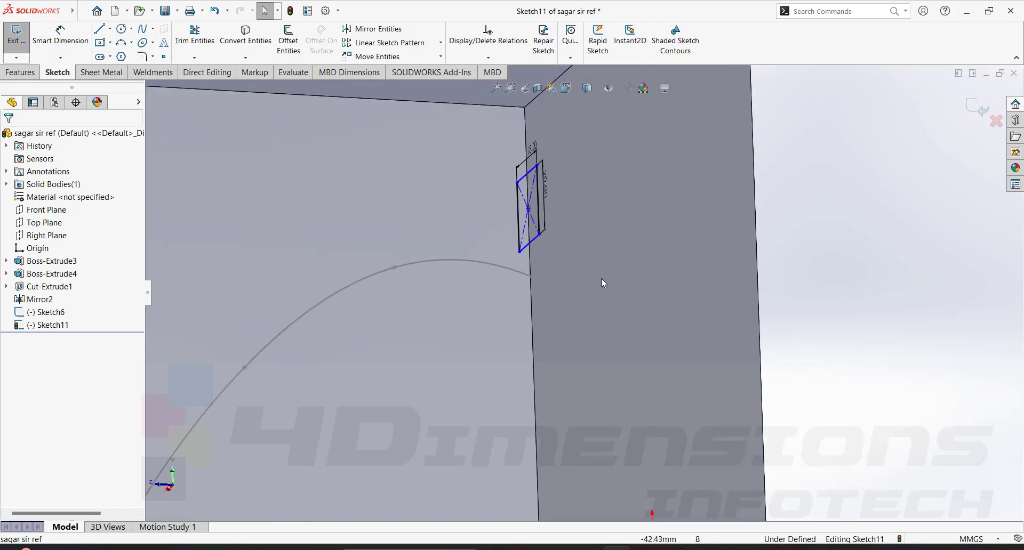
left_click(519, 211)
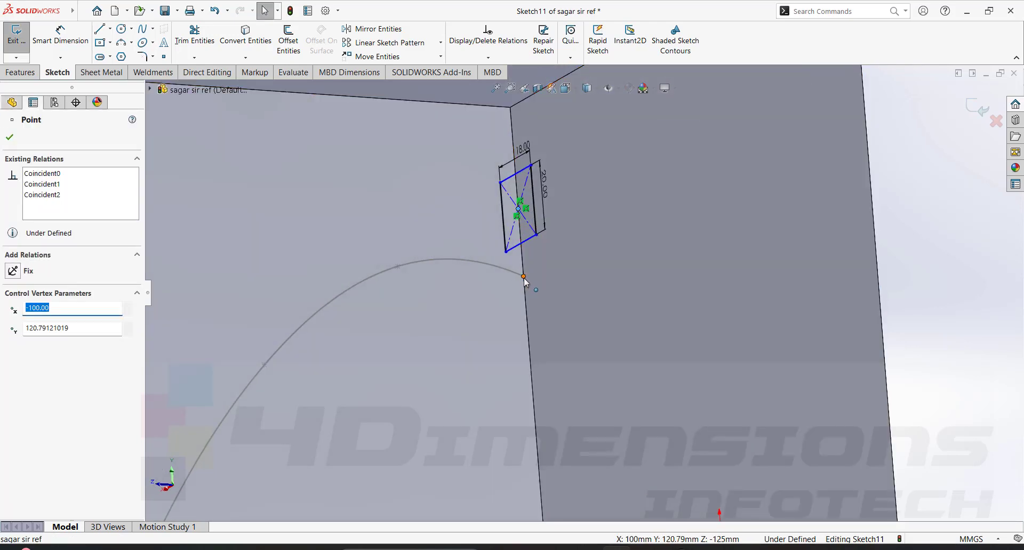
left_click(524, 278, "ctrl")
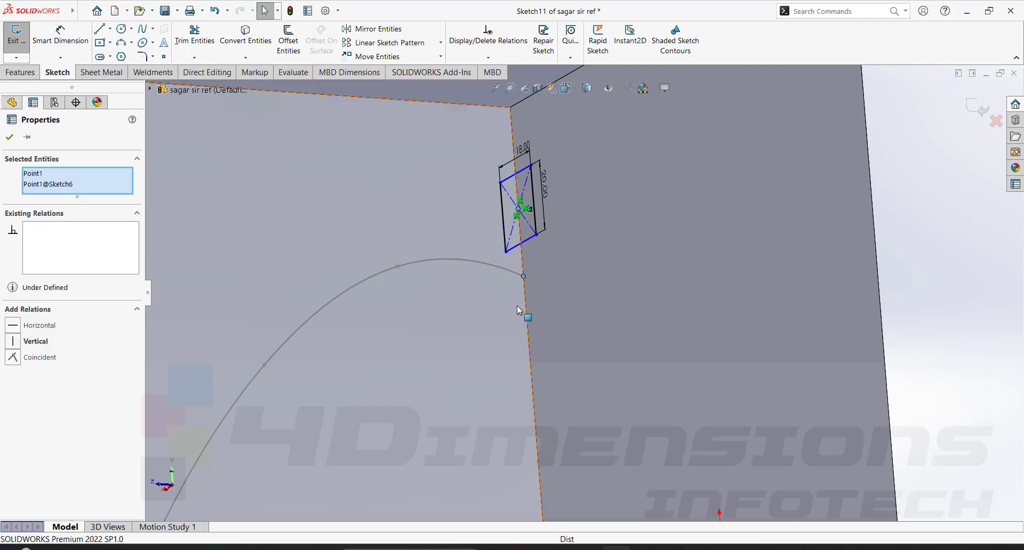
left_click(22, 362)
key("Escape")
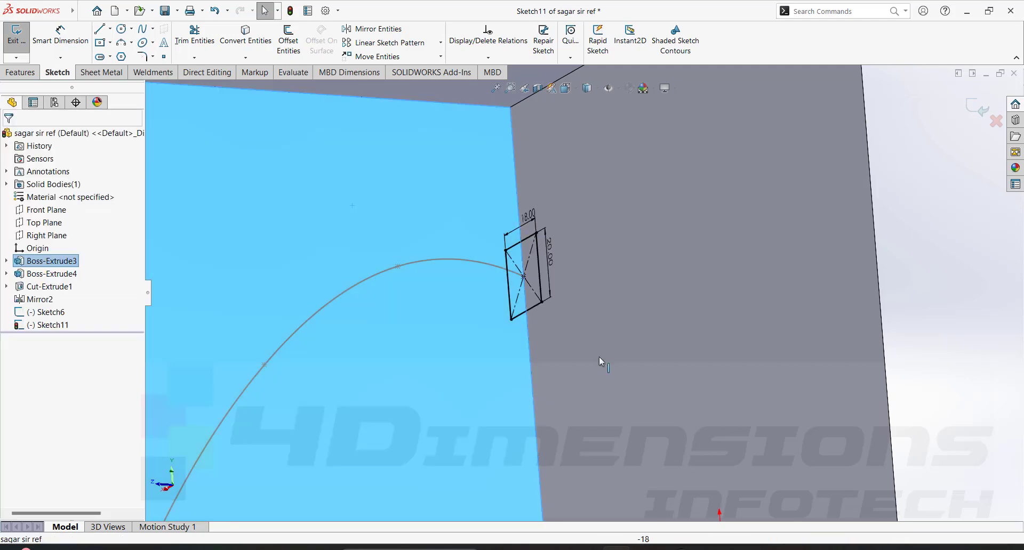
Step: Exit the rectangle sketch and make a swept cut with the rectangle as profile and the spline on the block face as path
key("ctrl+7")
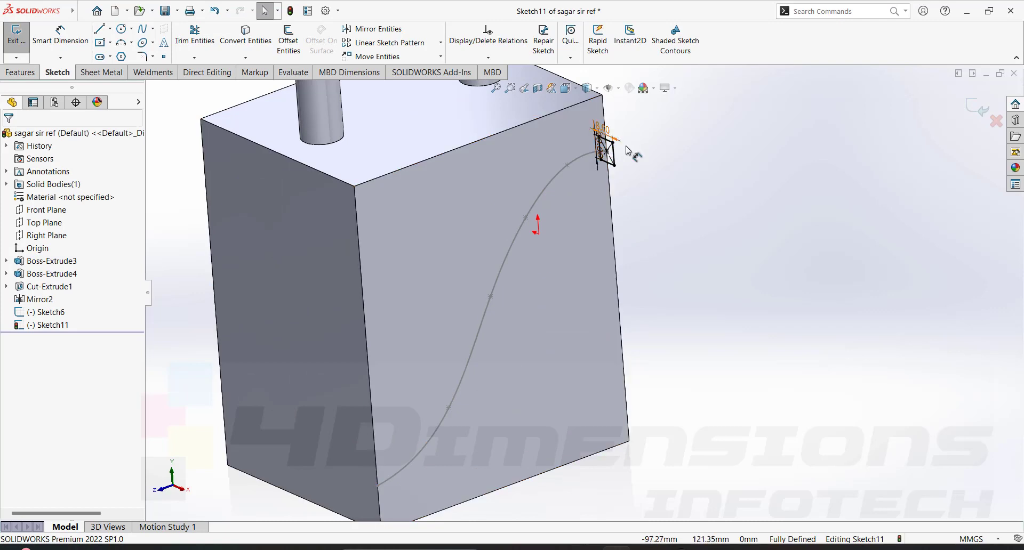
left_click(977, 110)
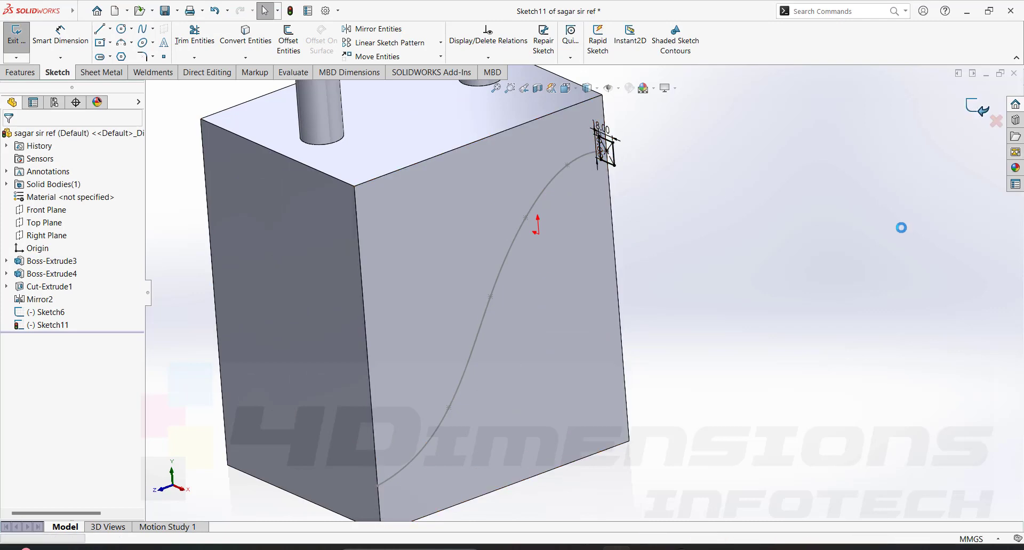
left_click(314, 30)
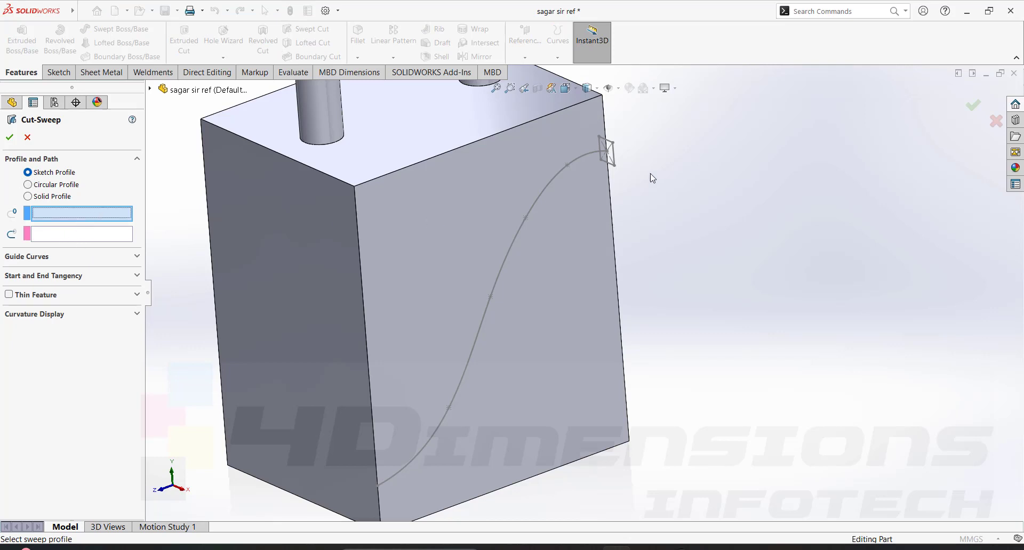
left_click(608, 152)
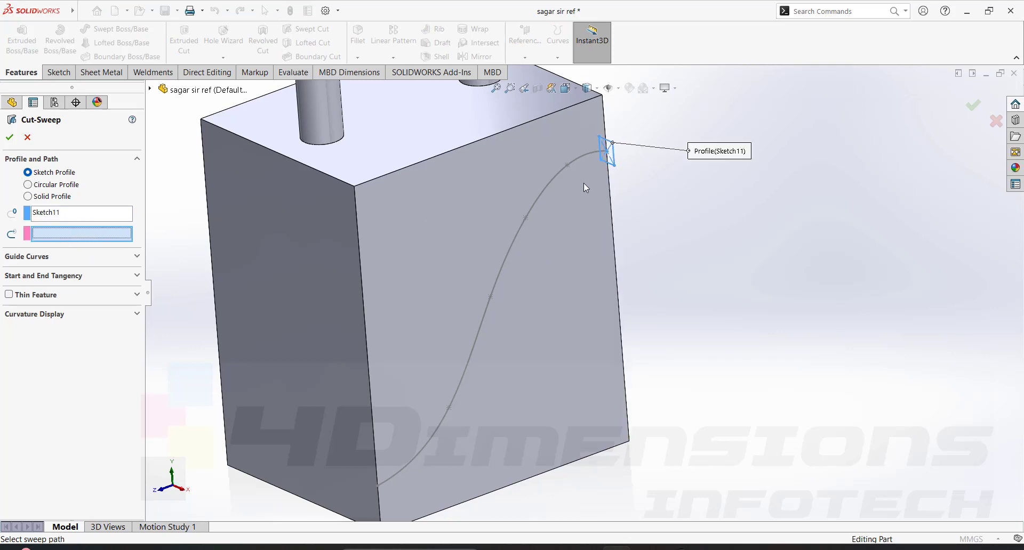
left_click(557, 174)
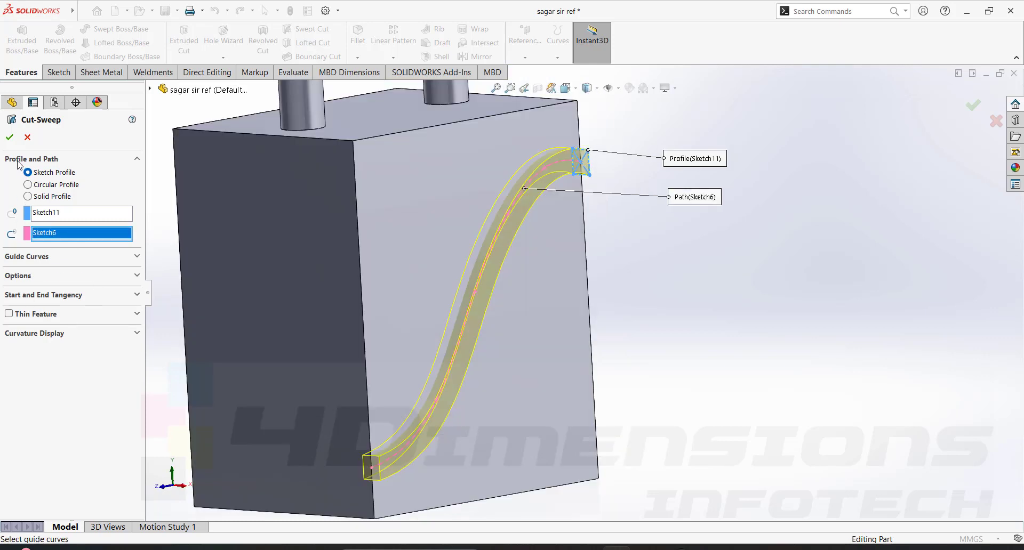
left_click(10, 138)
Step: Examine the swept groove on the block from several sides, including both ends where it meets the vertical edges
scroll(647, 263, "up", 5)
middle_click_drag(736, 248, 816, 269)
scroll(603, 334, "down", 2)
scroll(562, 367, "down", 2)
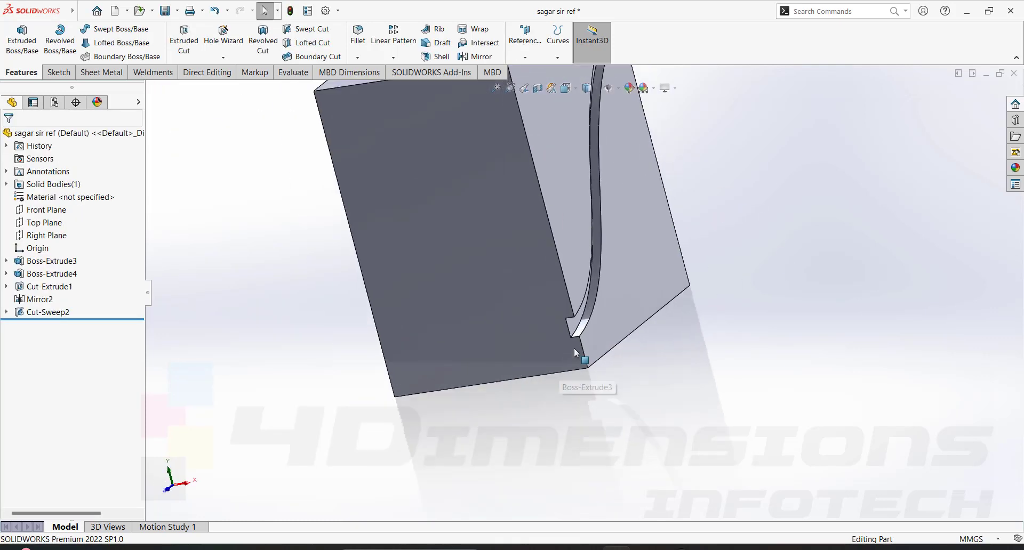
scroll(581, 332, "up", 4)
middle_click_drag(658, 301, 619, 326)
middle_click_drag(610, 243, 561, 227)
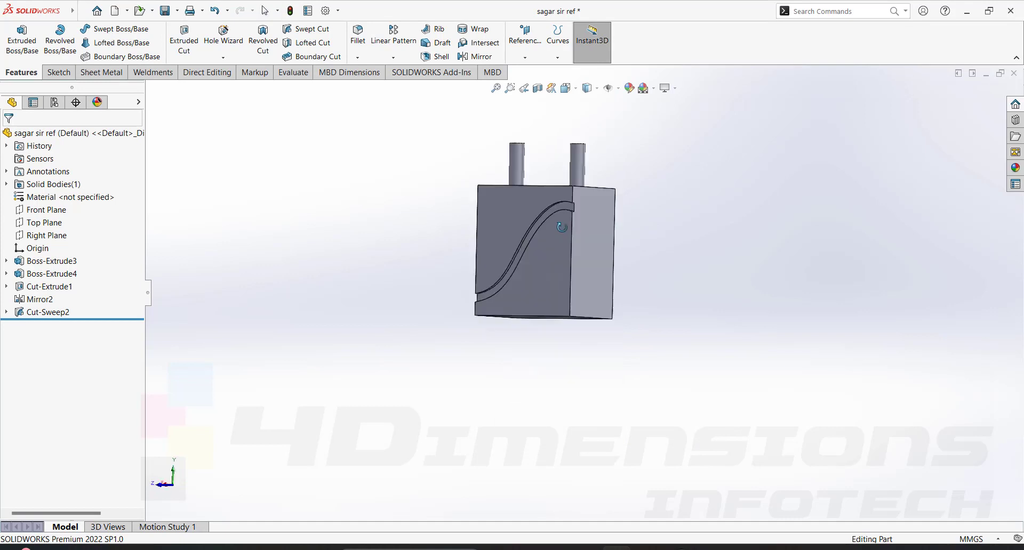
middle_click_drag(546, 281, 649, 257)
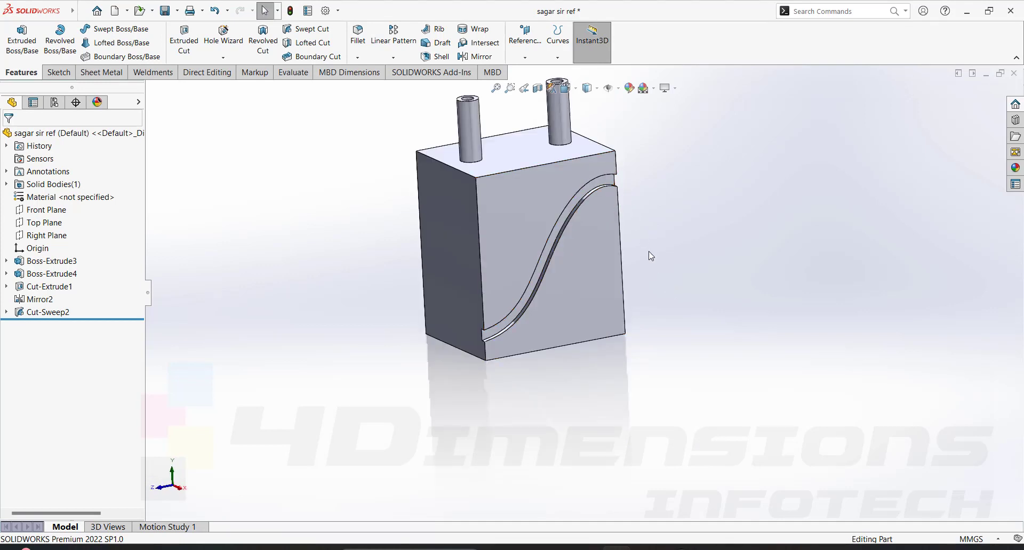
middle_click_drag(652, 256, 593, 271)
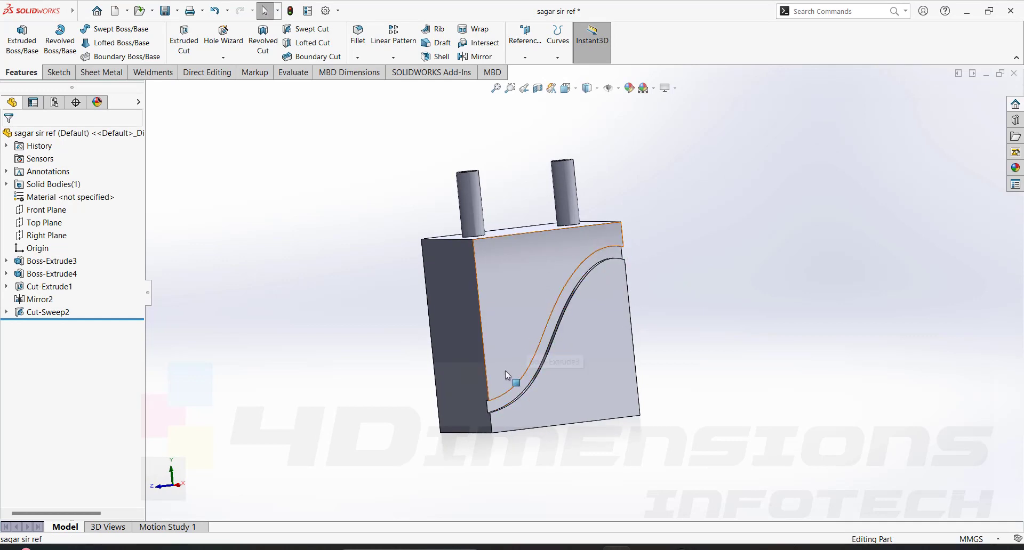
middle_click_drag(660, 363, 567, 313)
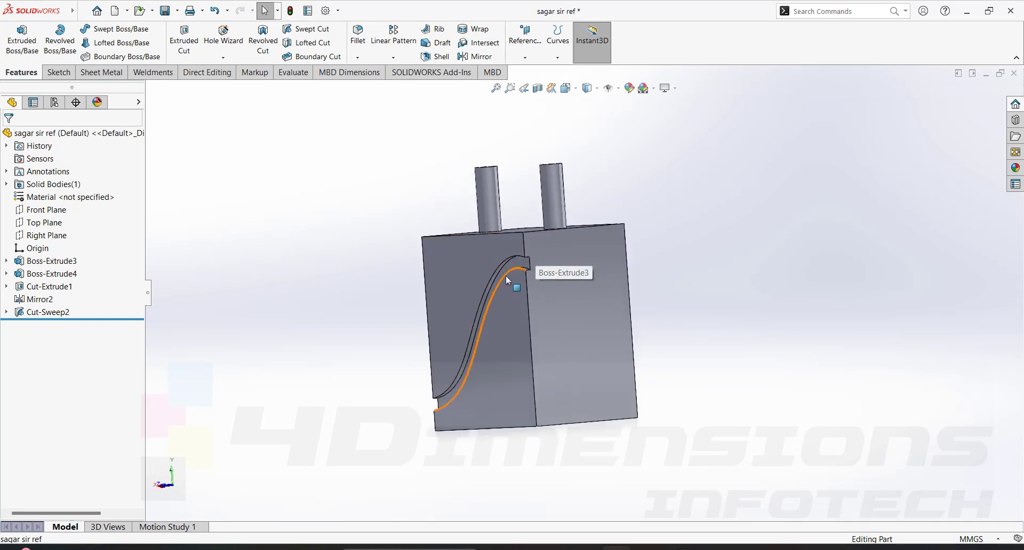
scroll(529, 357, "down", 1)
middle_click_drag(528, 358, 620, 275)
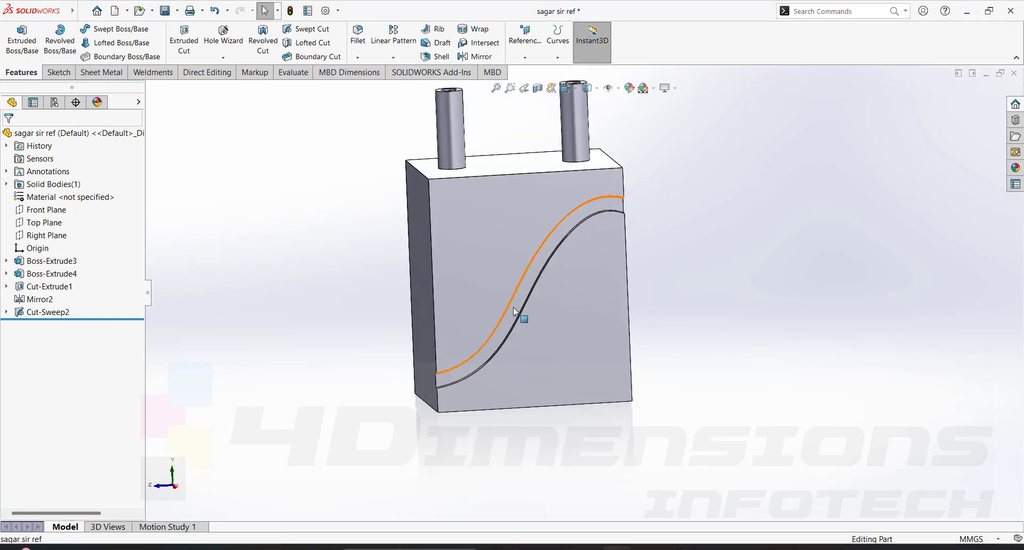
middle_click_drag(427, 361, 480, 354)
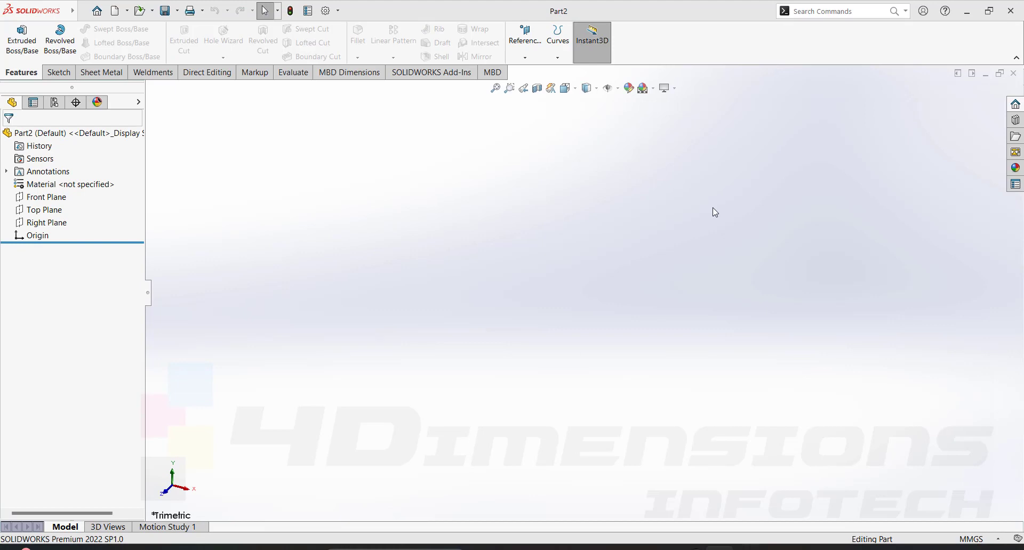
Step: In the new empty part, sketch a circle centered on the origin on the Top Plane with a diameter of 35 mm
left_click(44, 210)
left_click(81, 196)
left_click(122, 29)
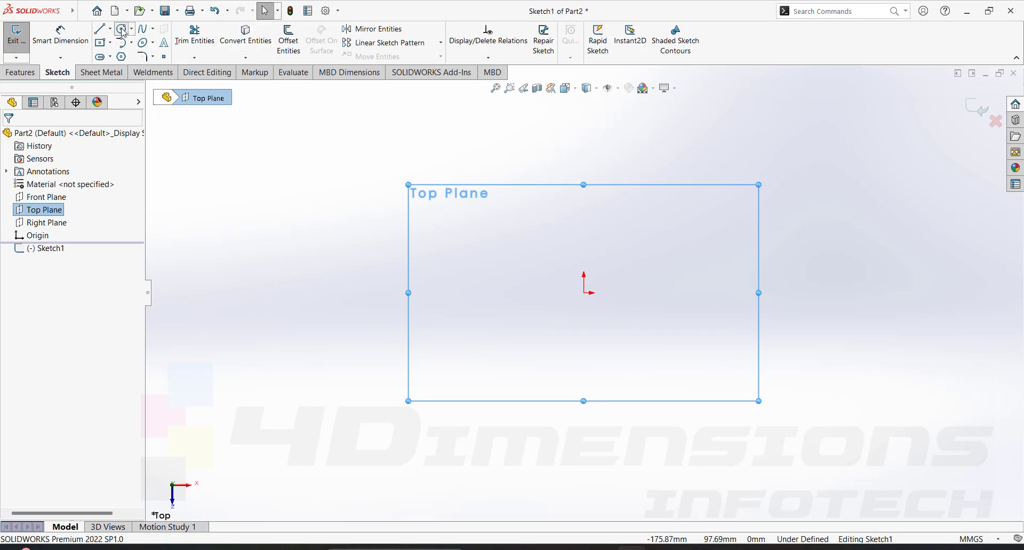
left_click(587, 293)
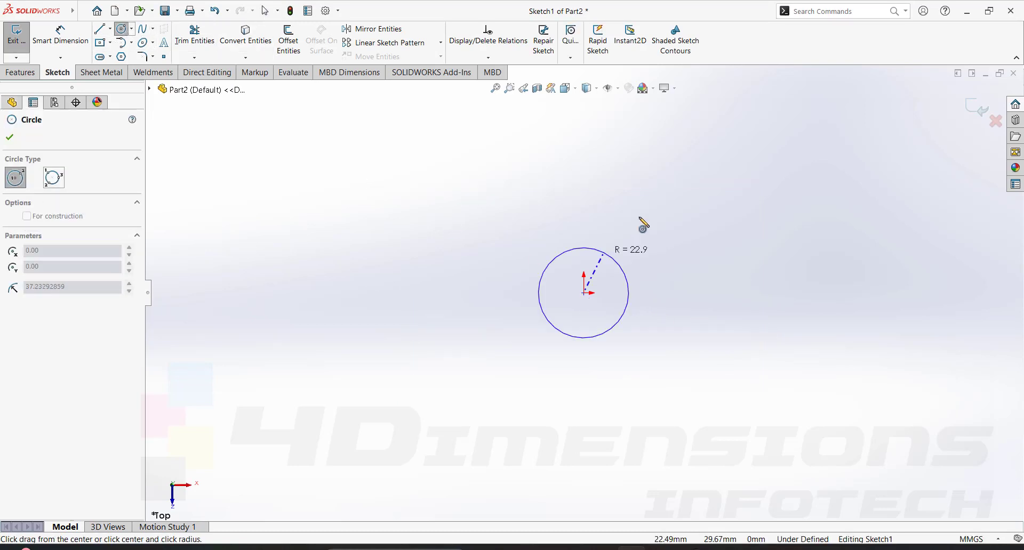
left_click(670, 213)
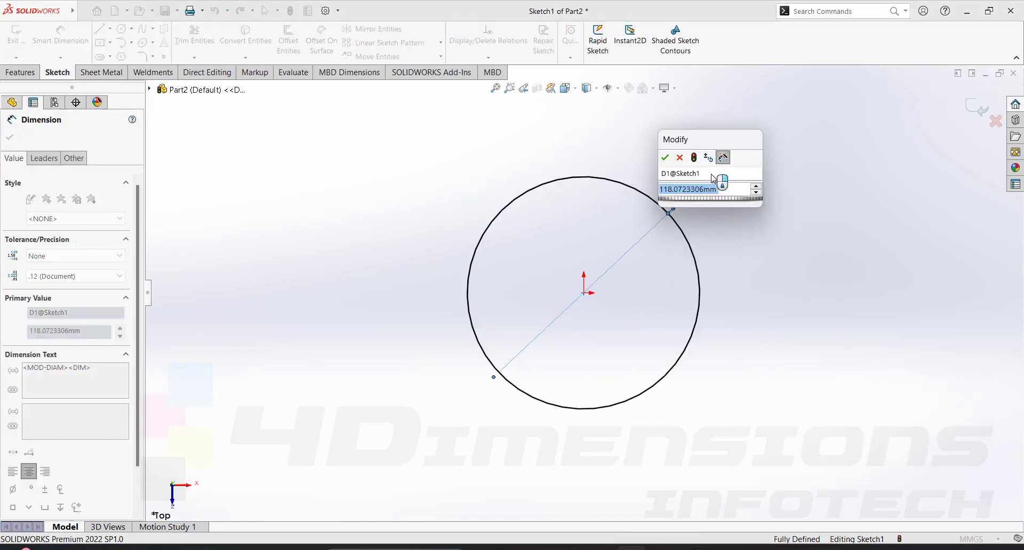
type("35")
key("Return")
key("Escape")
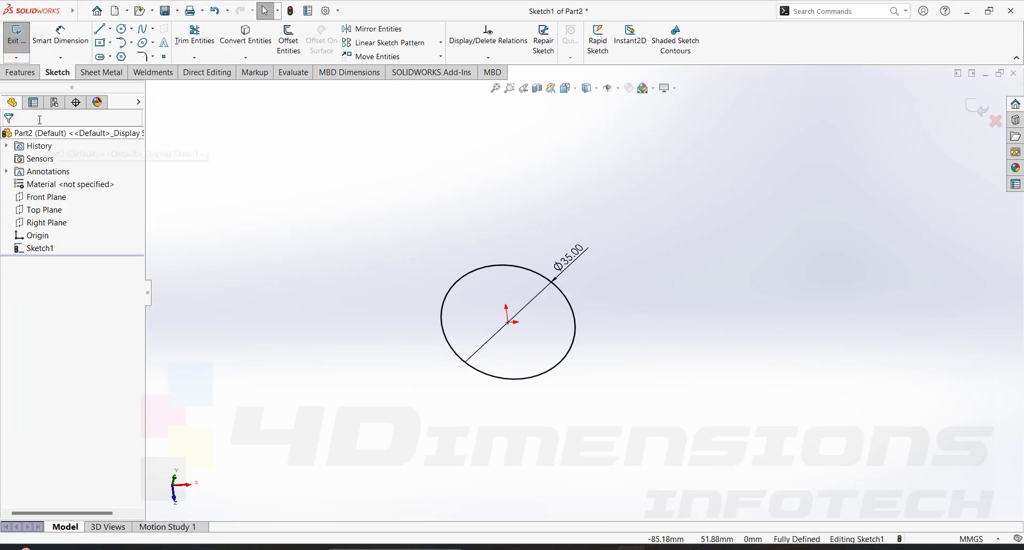
Step: Start a Helix and Spiral curve from the sketched circle
left_click(32, 74)
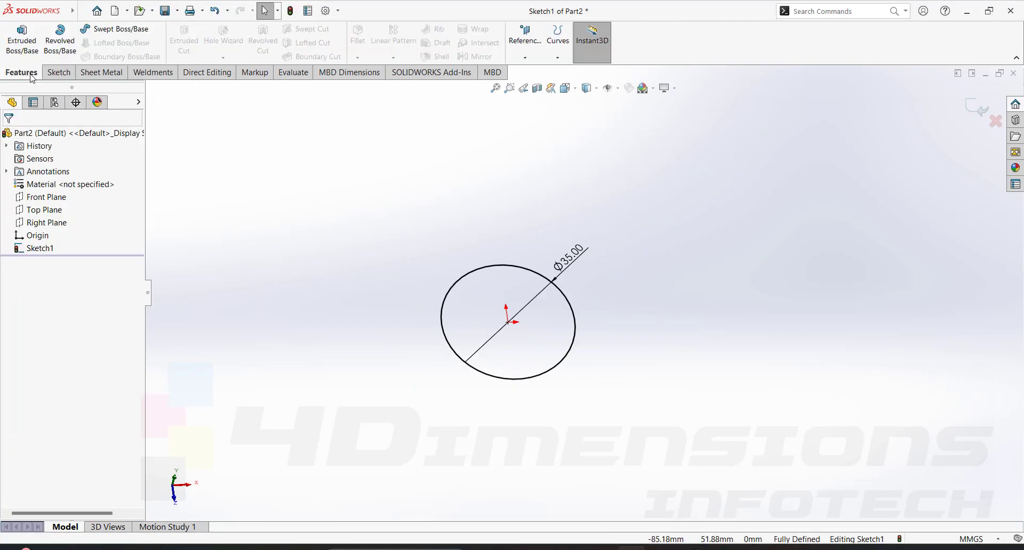
left_click(558, 59)
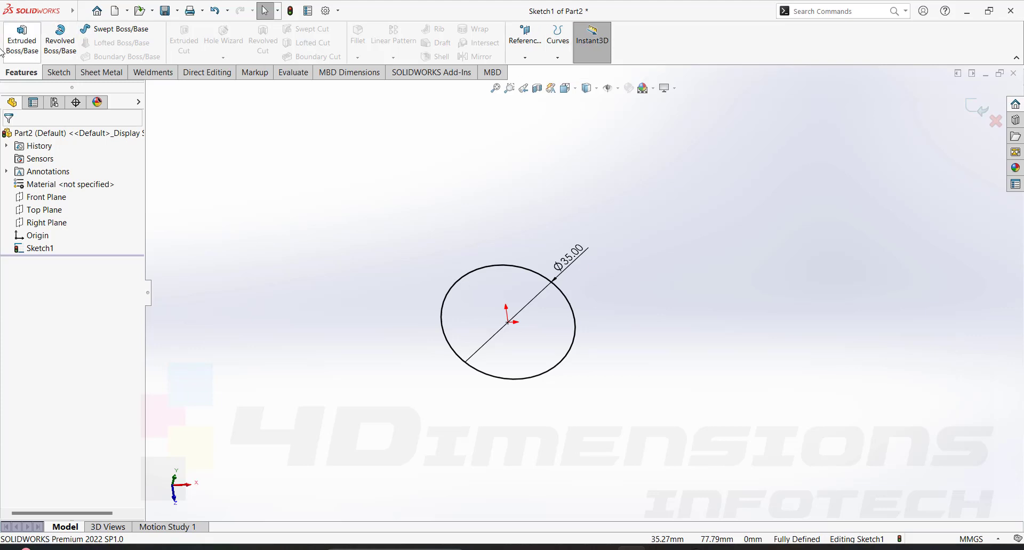
left_click(557, 57)
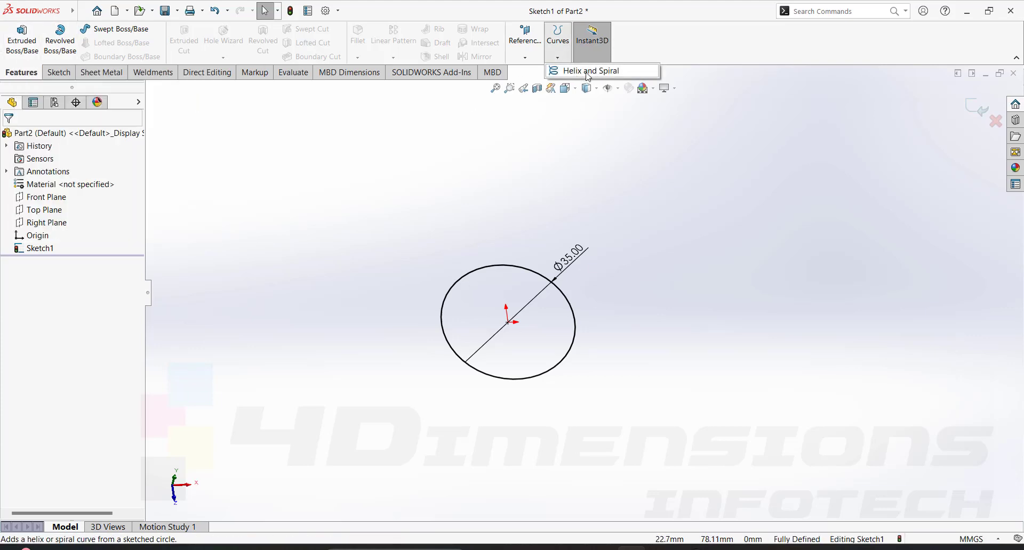
left_click(588, 70)
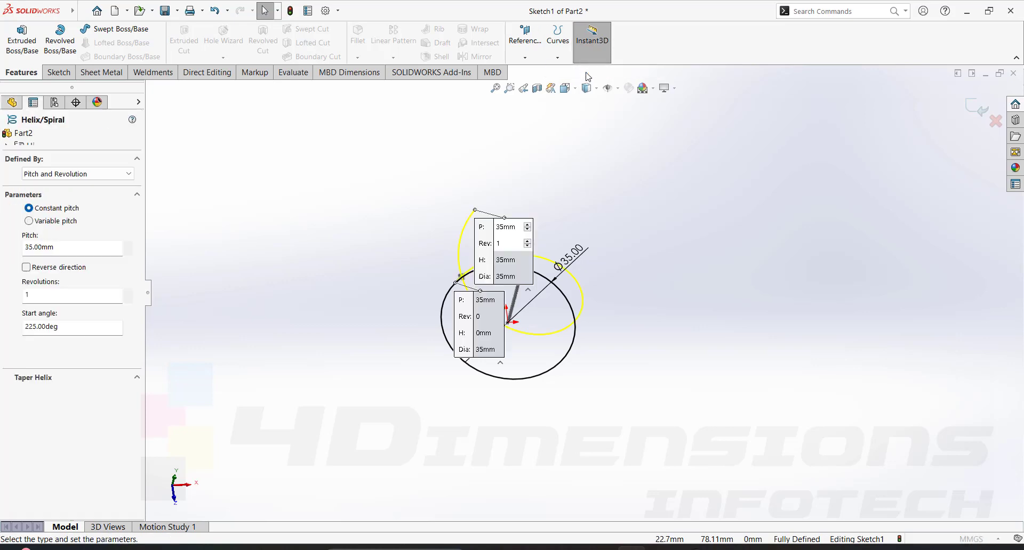
Step: Try the Spiral definition for the curve, and return it to Pitch and Revolution
left_click(113, 174)
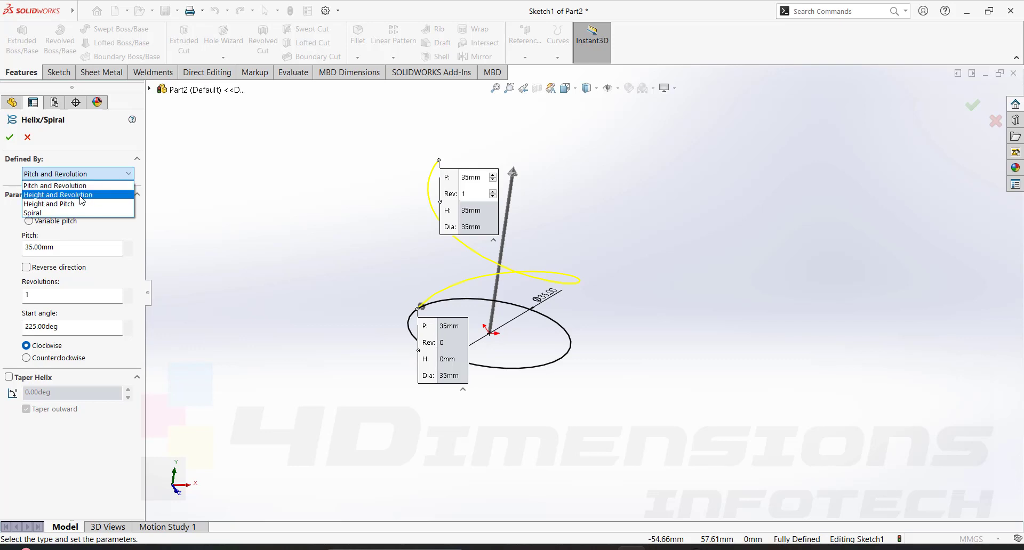
left_click(47, 215)
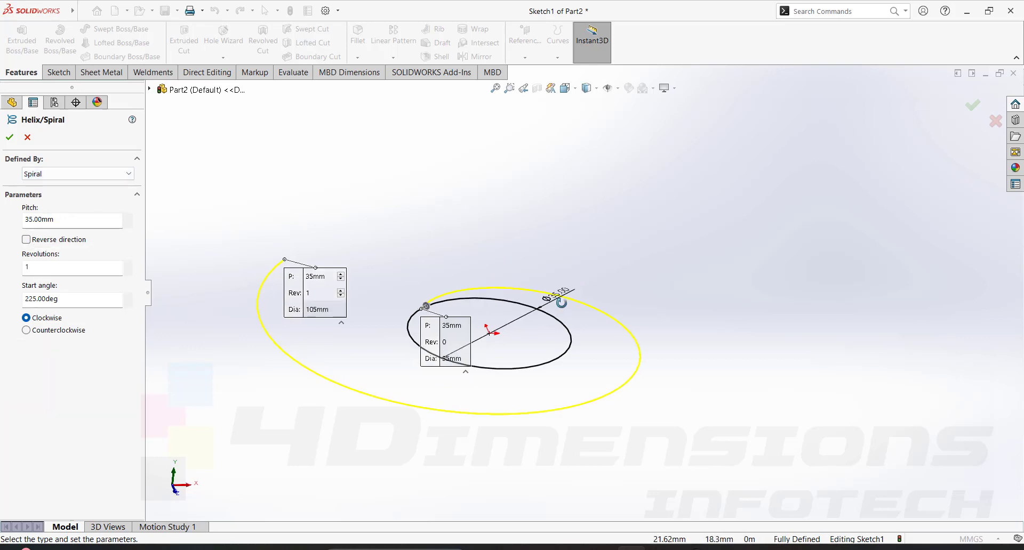
scroll(608, 350, "up", 4)
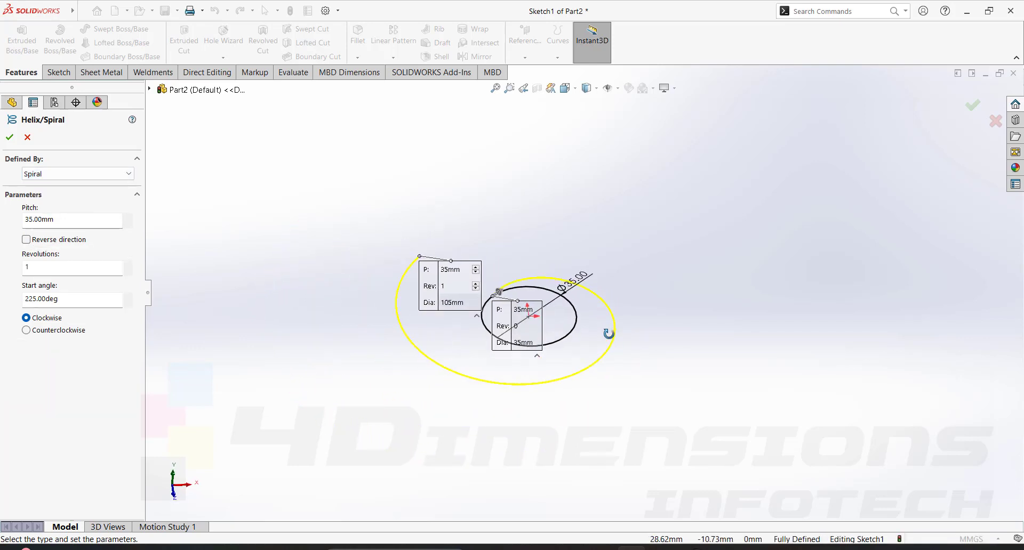
left_click(69, 174)
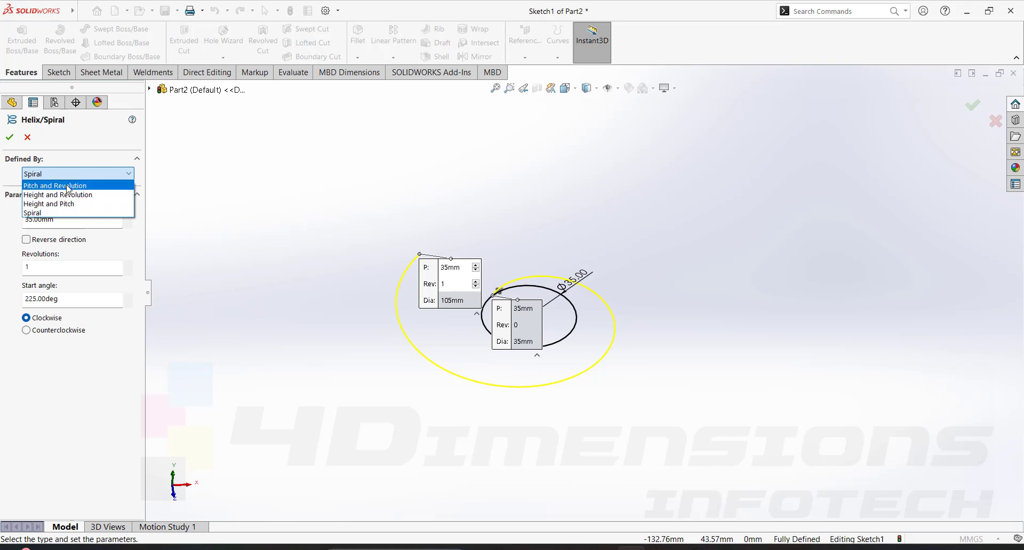
left_click(68, 187)
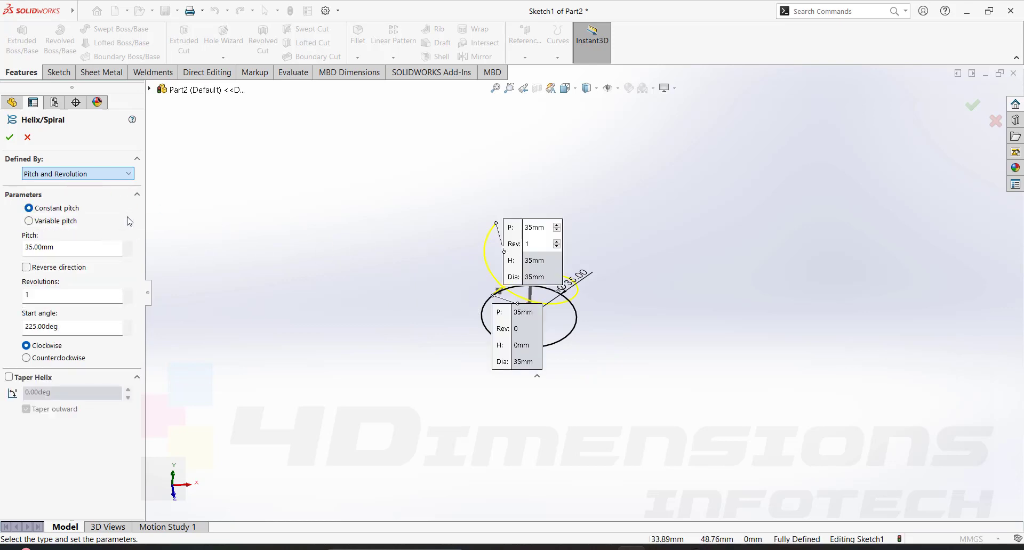
Step: Set the helix to a constant pitch of 10 mm with 20 revolutions
middle_click_drag(608, 322, 594, 249)
scroll(576, 303, "down", 2)
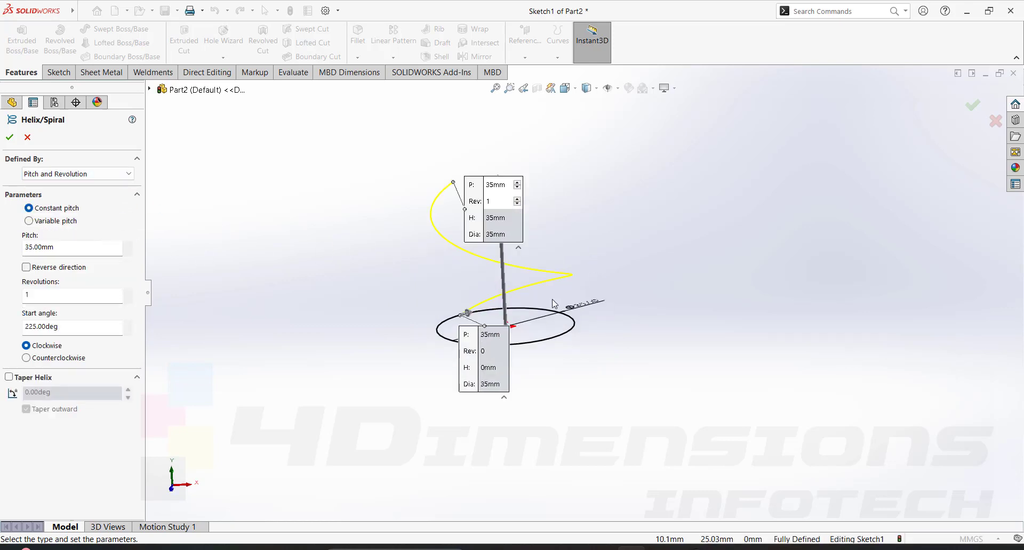
middle_click_drag(553, 304, 565, 316)
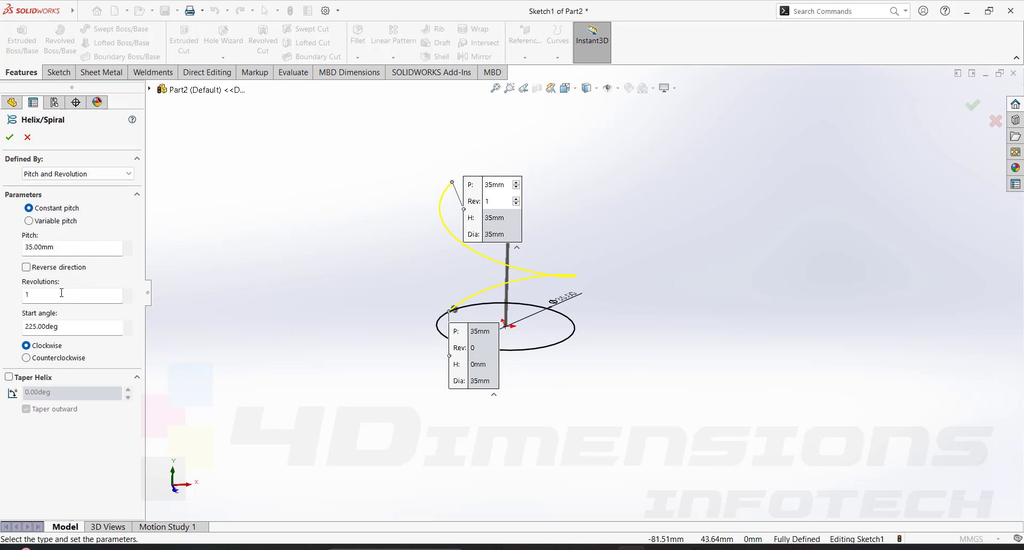
left_click(72, 247)
type("10")
key("Return")
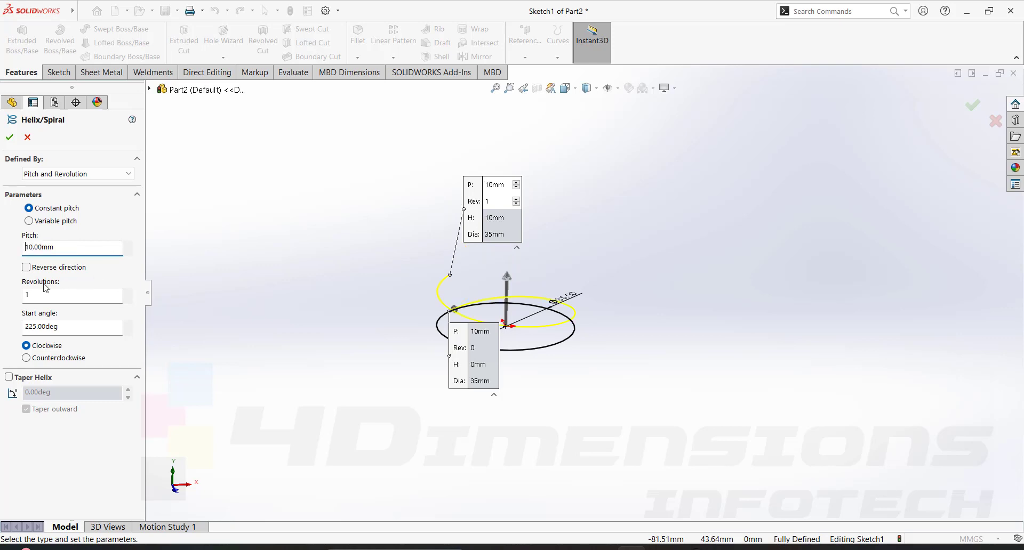
left_click(55, 295)
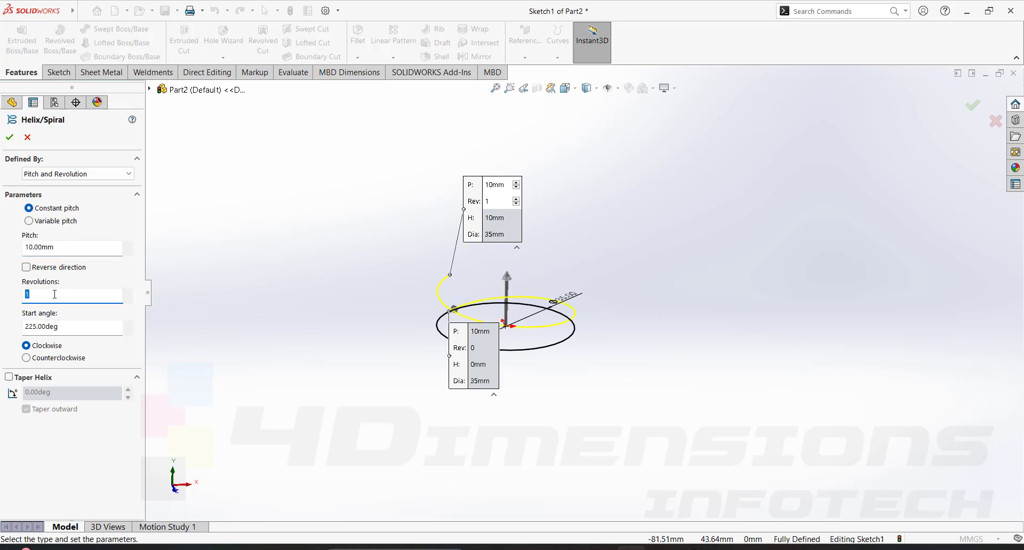
key("Return")
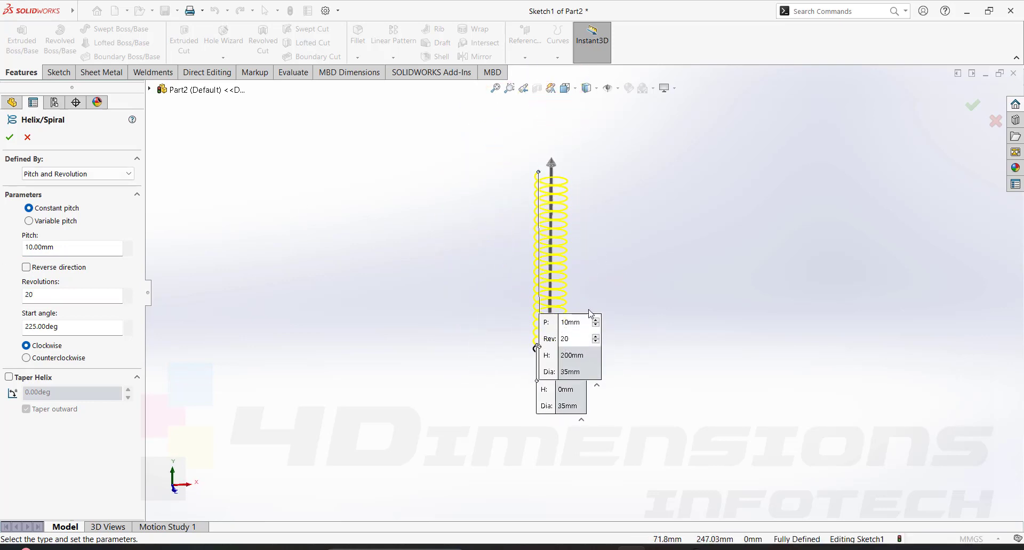
Step: Inspect the spacing of the helix coils and set the pitch to 5 mm
mouse_move(577, 222)
middle_mouse_down()
mouse_move(603, 309)
mouse_move(601, 258)
mouse_move(583, 259)
mouse_move(592, 220)
mouse_move(565, 219)
middle_mouse_up()
scroll(565, 219, "down", 2)
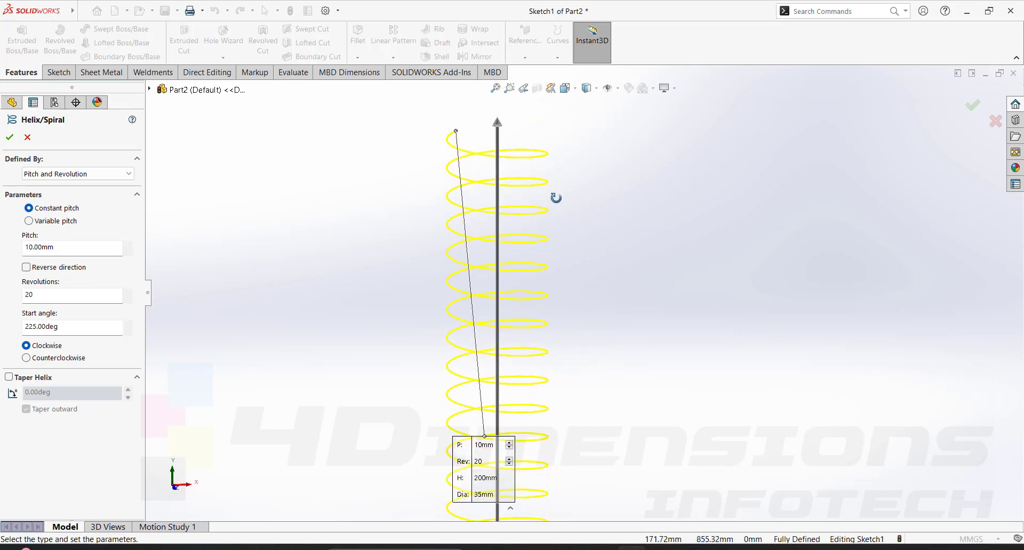
scroll(551, 171, "down", 2)
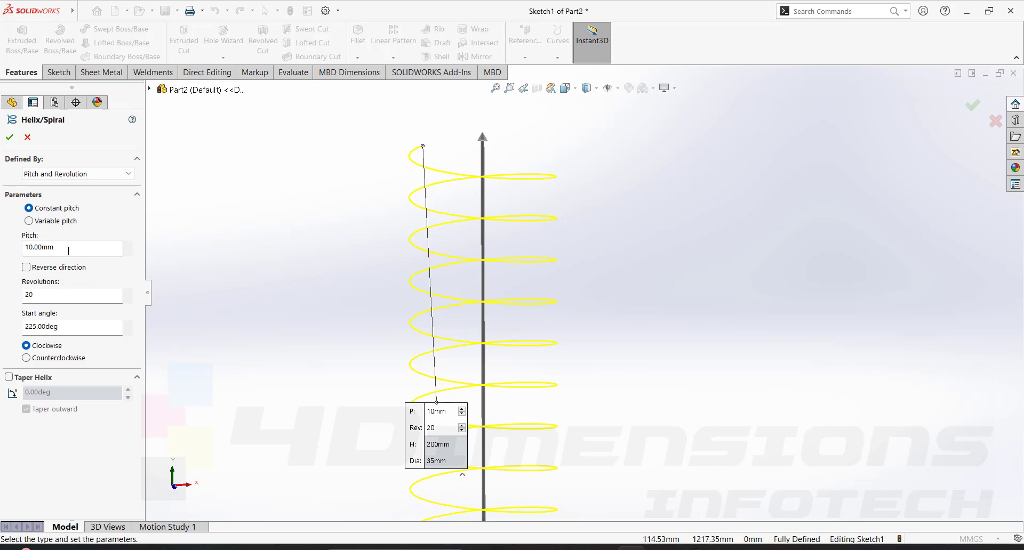
scroll(587, 320, "up", 5)
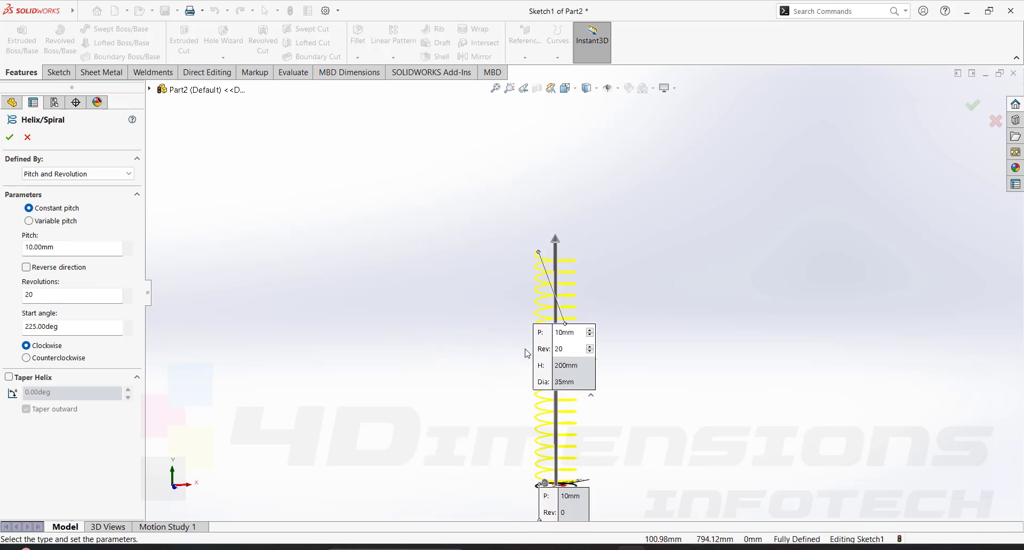
scroll(595, 331, "down", 3)
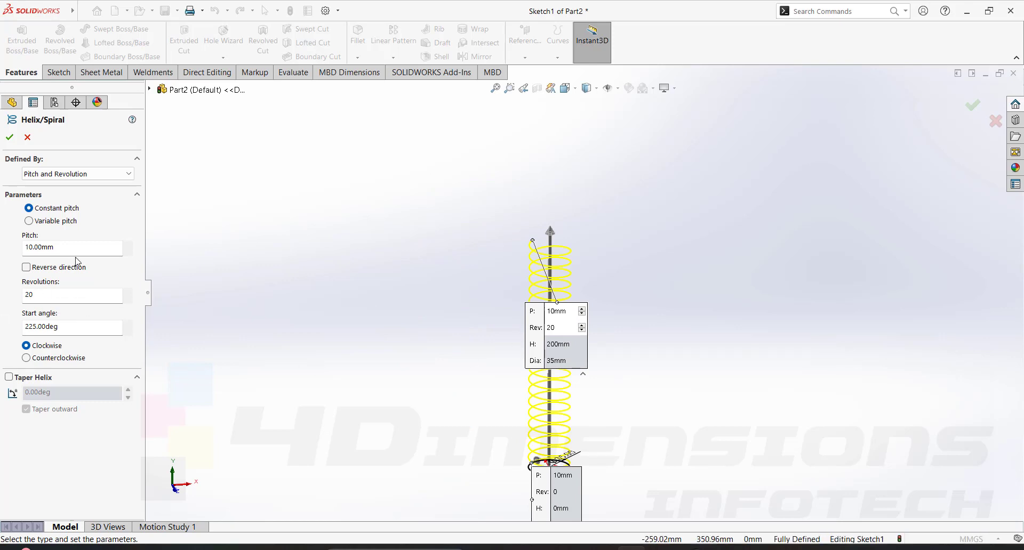
left_click(64, 249)
type("5")
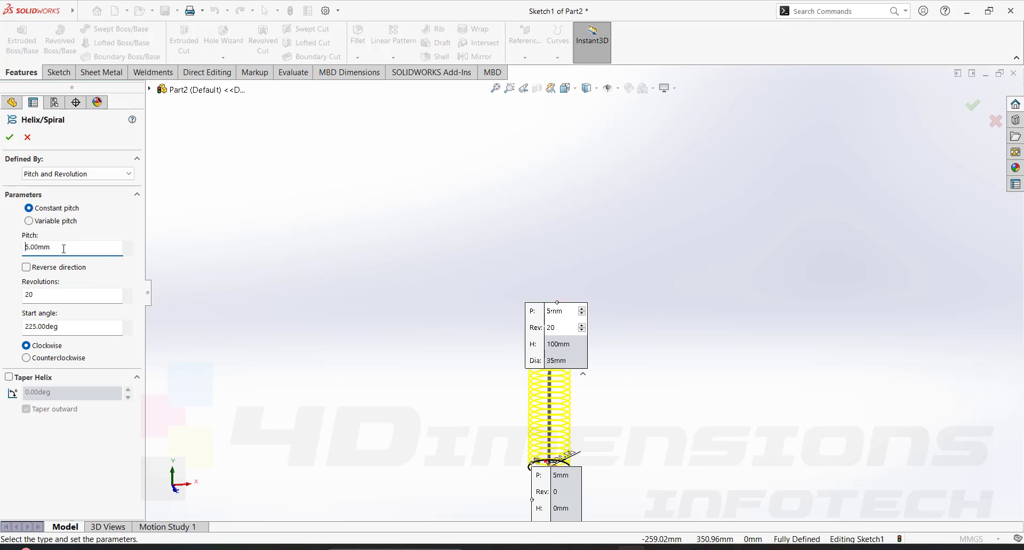
Step: Create the constant-pitch helix from the 35 mm circle and check its coils from the side
scroll(566, 481, "down", 3)
scroll(624, 410, "down", 1)
middle_click_drag(625, 408, 612, 436)
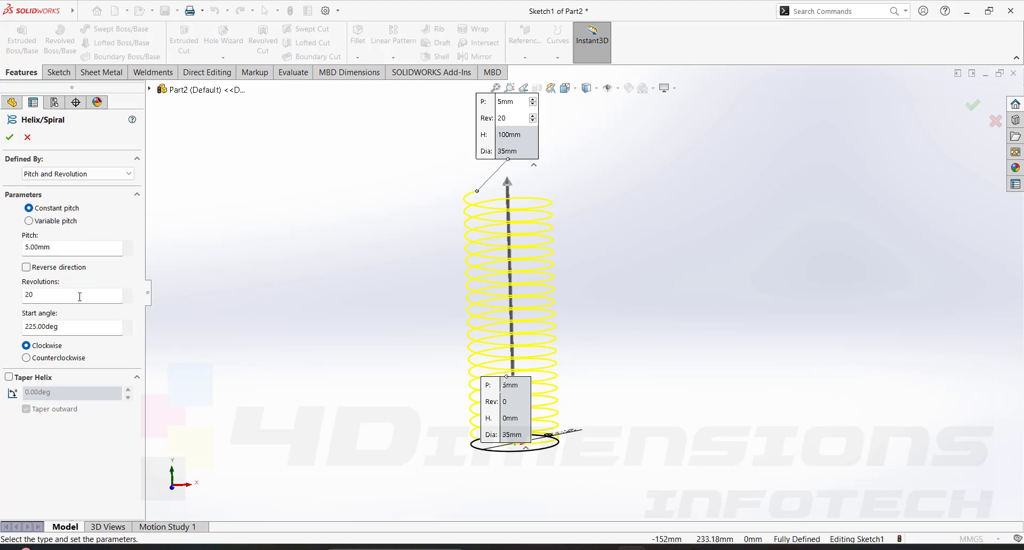
left_click(10, 137)
middle_click_drag(582, 380, 574, 385)
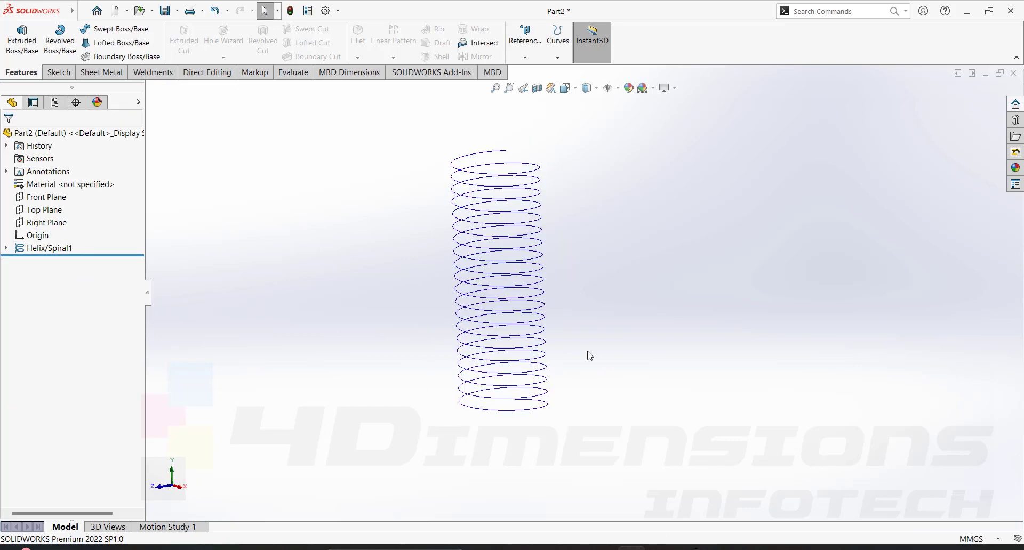
middle_click_drag(619, 347, 622, 309)
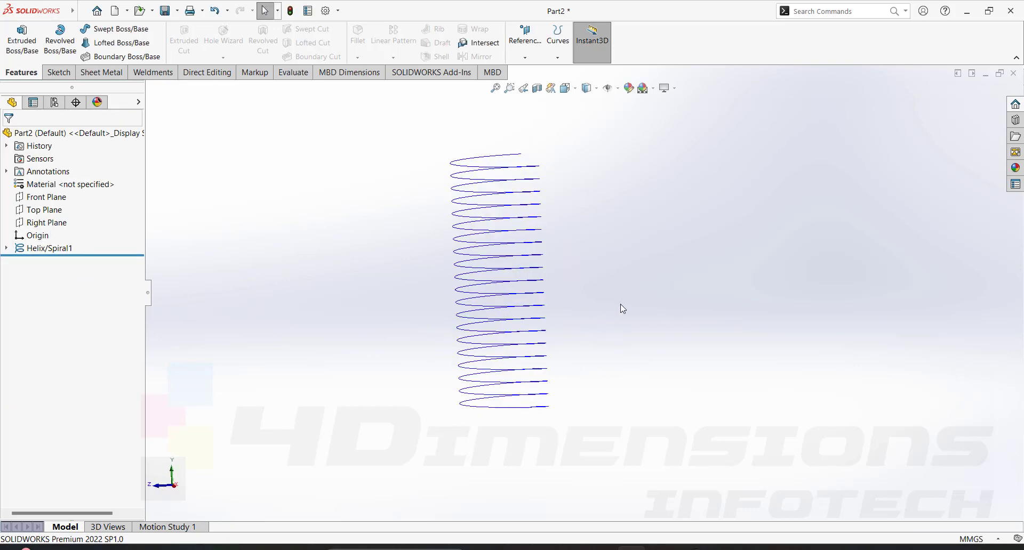
Step: Start a Swept Boss/Base with a circular profile and set the profile diameter to 3.5 mm
left_click(115, 29)
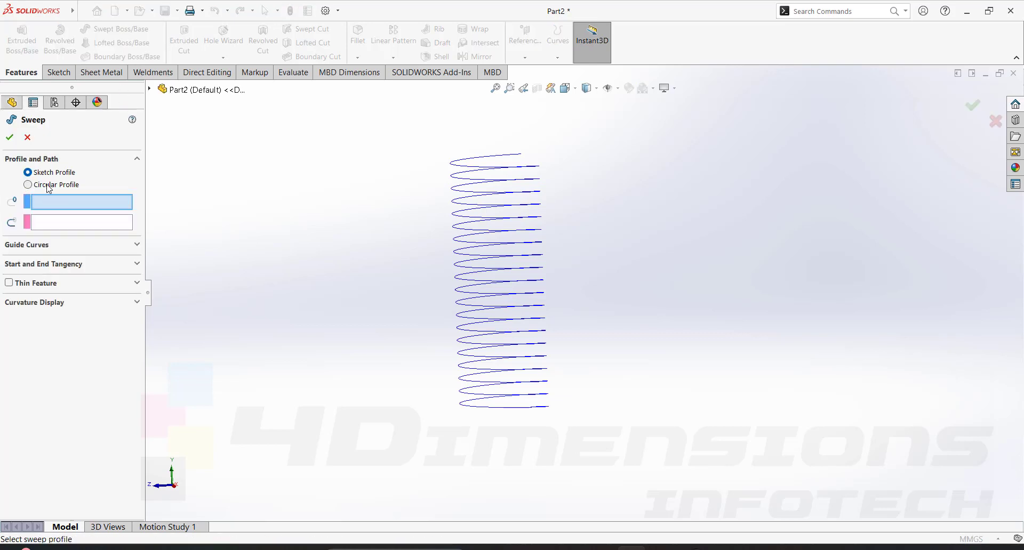
middle_click_drag(601, 446, 712, 359)
scroll(843, 313, "up", 10)
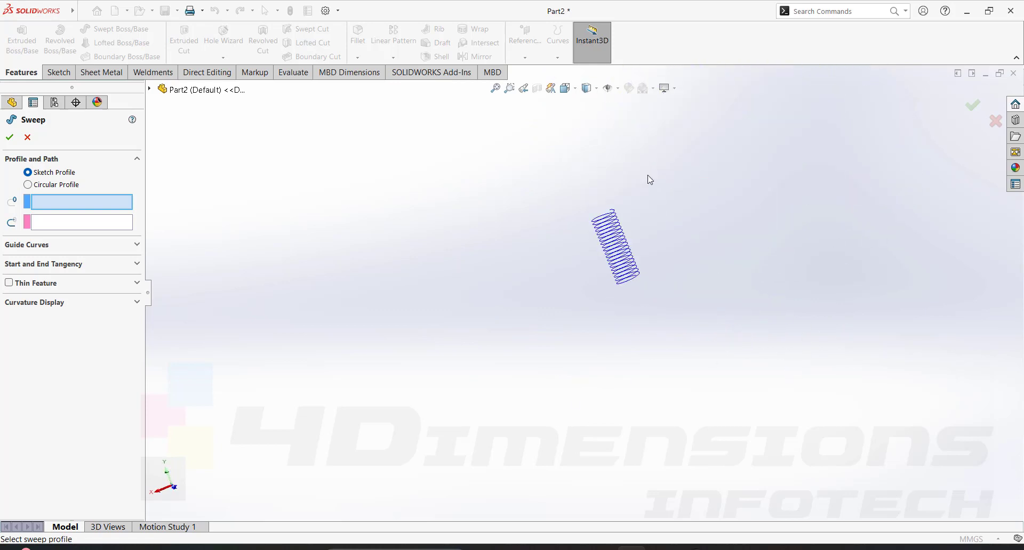
scroll(647, 178, "down", 5)
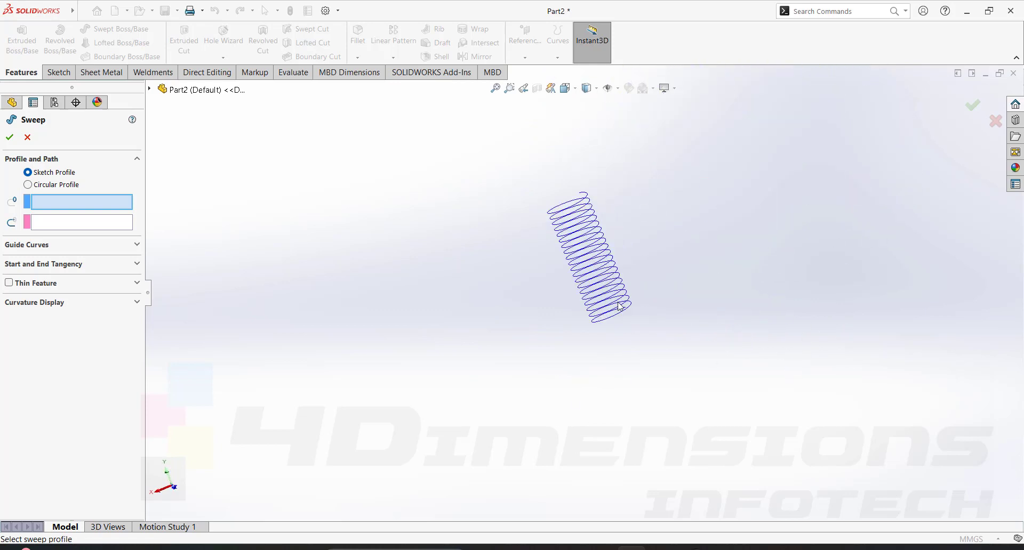
left_click(49, 186)
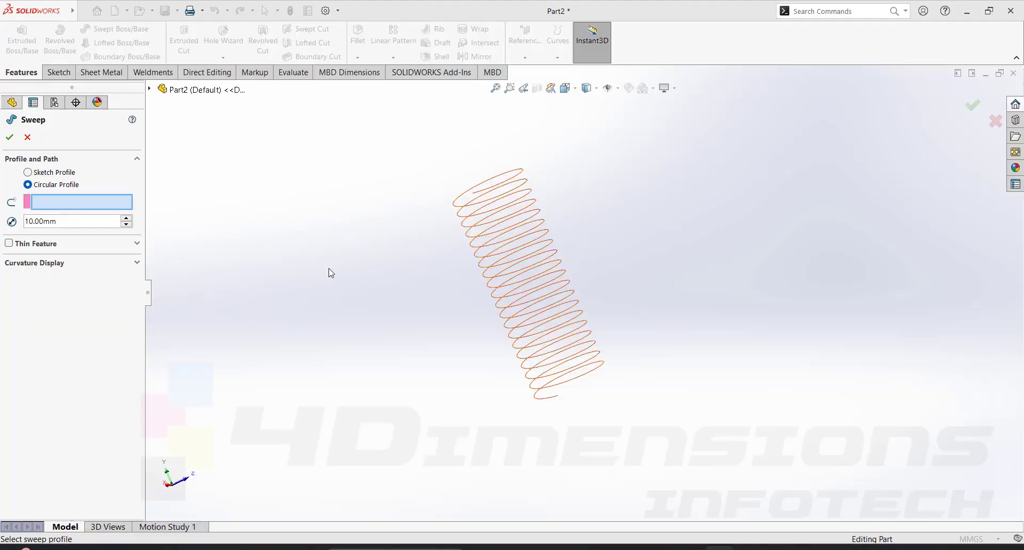
double_click(66, 226)
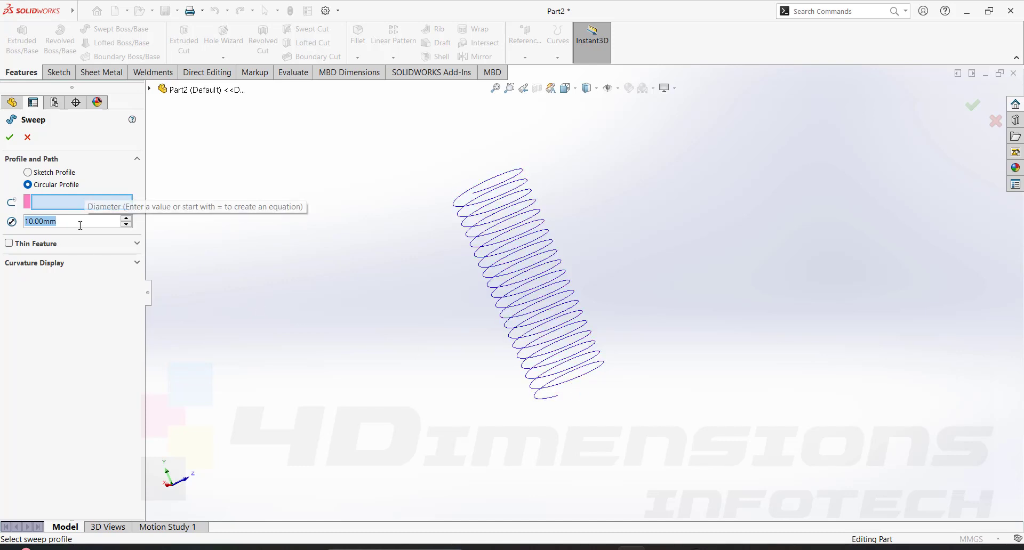
type("3.5")
key("Return")
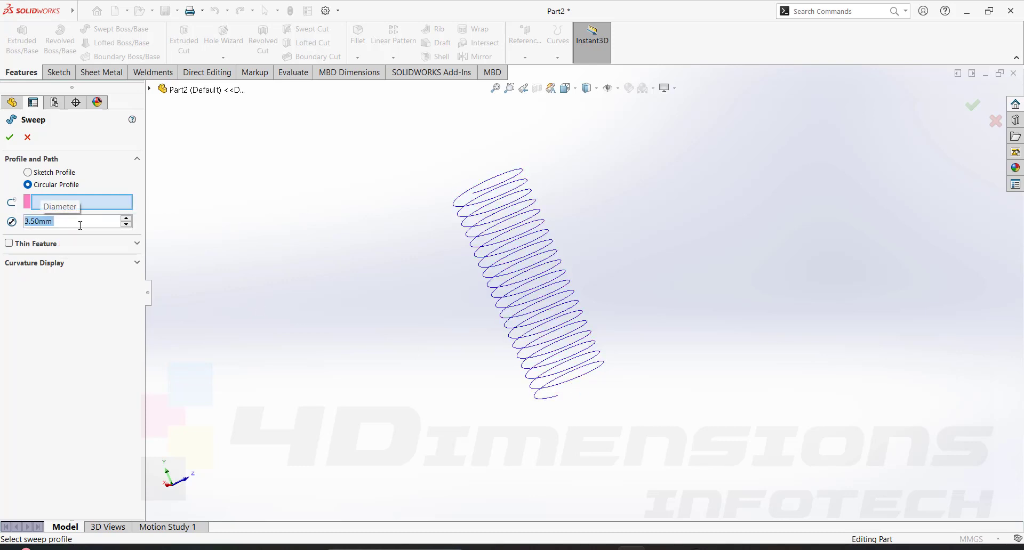
Step: Choose the helix as the sweep path and create the solid coil spring
left_click(110, 205)
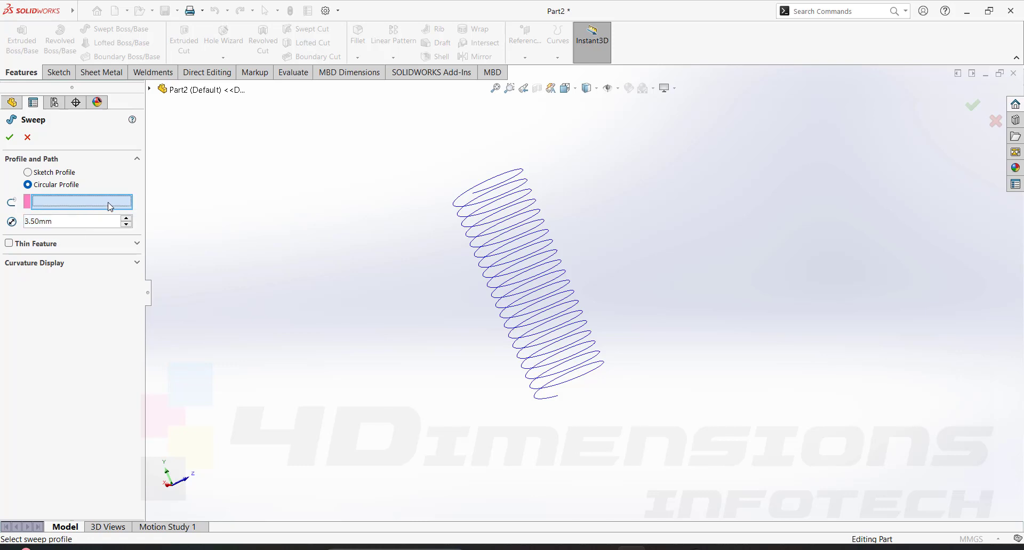
left_click(552, 404)
scroll(581, 413, "down", 2)
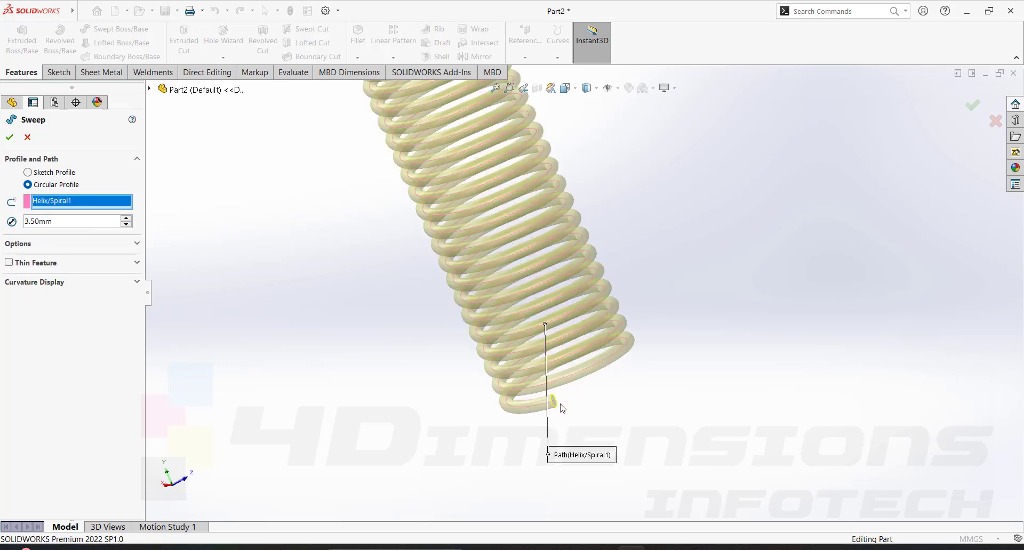
mouse_move(599, 395)
middle_mouse_down()
mouse_move(555, 404)
mouse_move(595, 401)
middle_mouse_up()
scroll(676, 385, "up", 3)
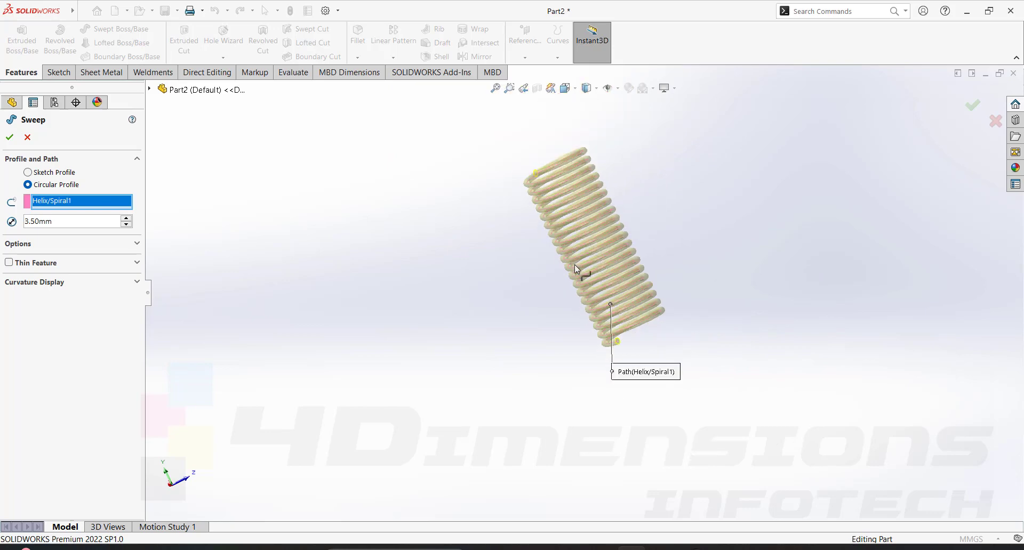
middle_click_drag(575, 265, 567, 194)
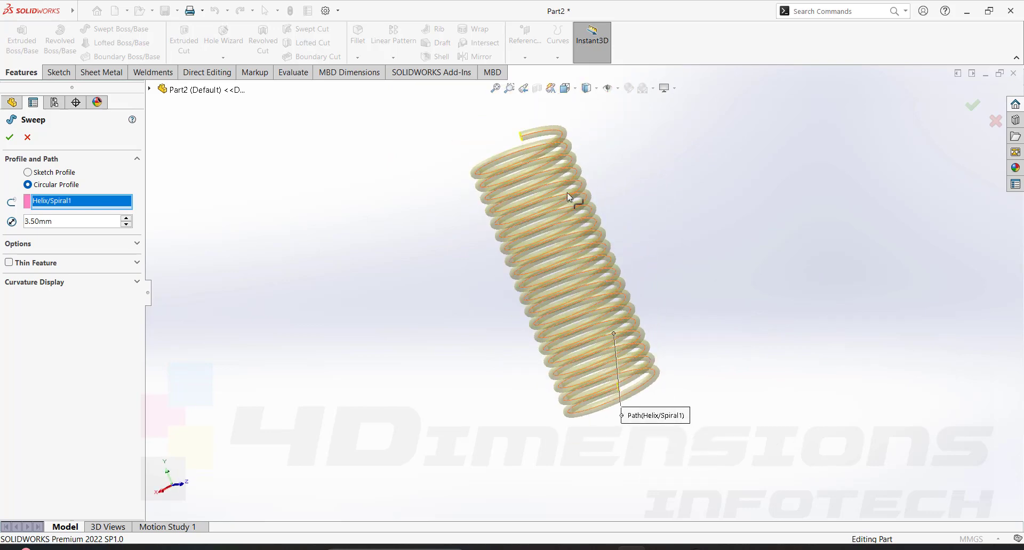
middle_click_drag(630, 310, 651, 360)
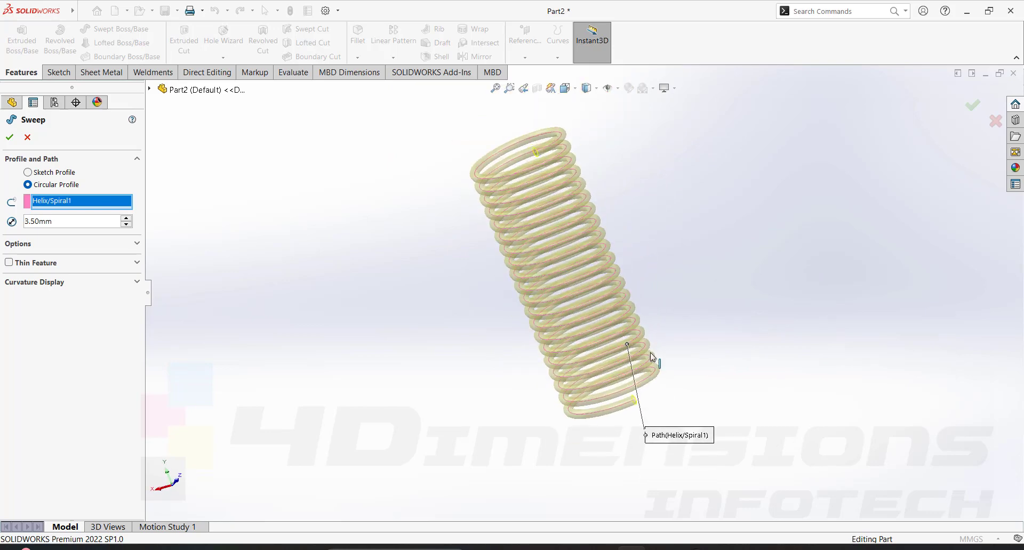
left_click(9, 139)
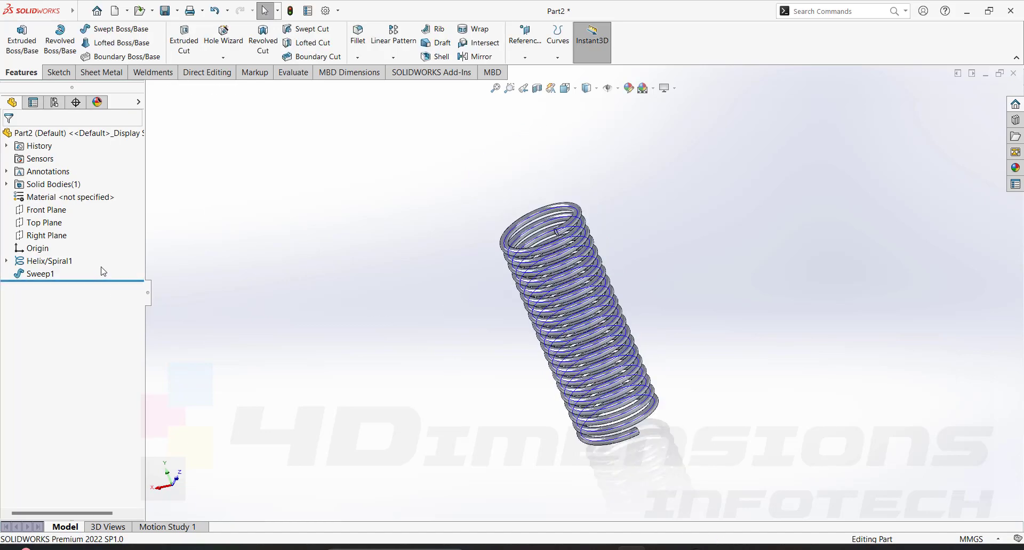
Step: Hide the helix curve running through the spring
scroll(556, 250, "down", 2)
scroll(556, 250, "down", 2)
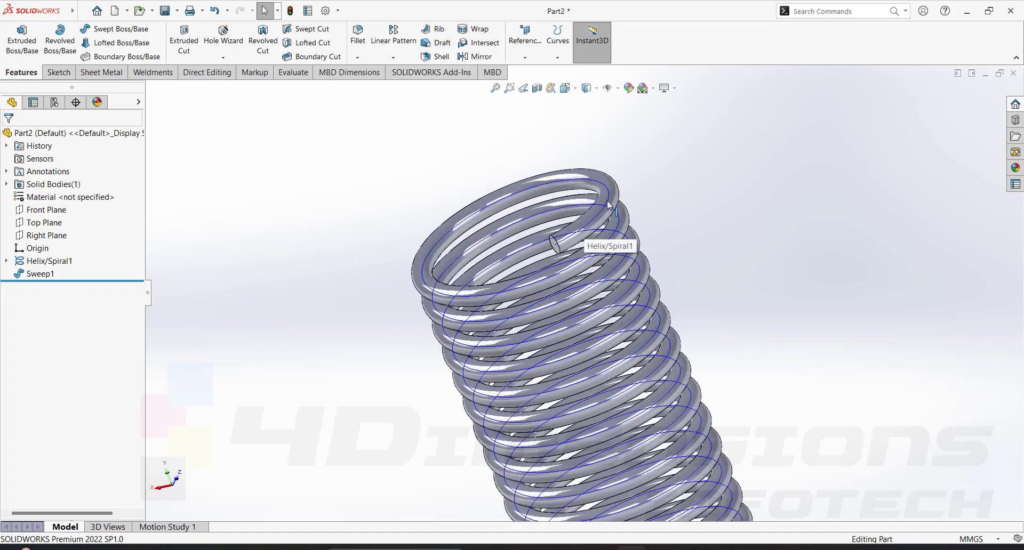
left_click(49, 263)
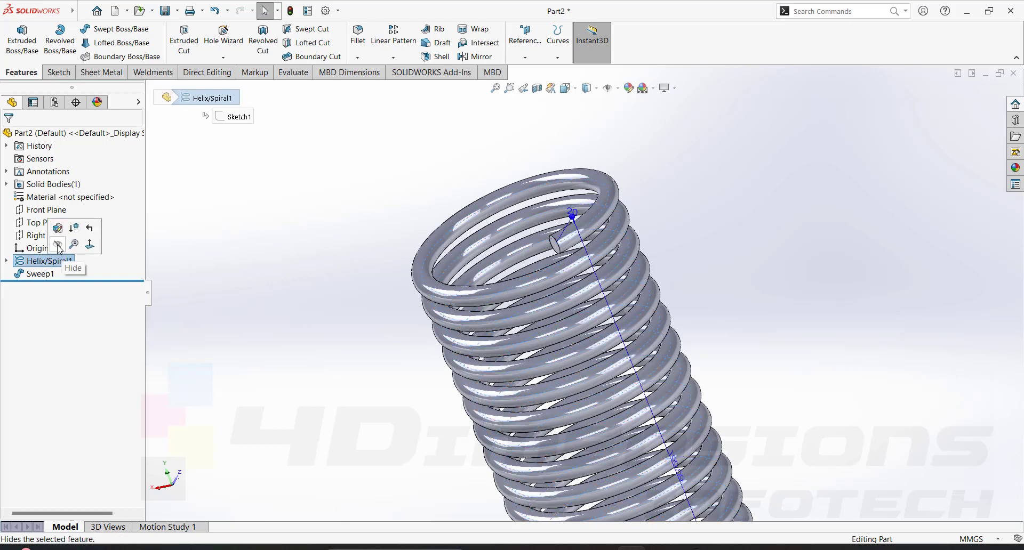
left_click(58, 246)
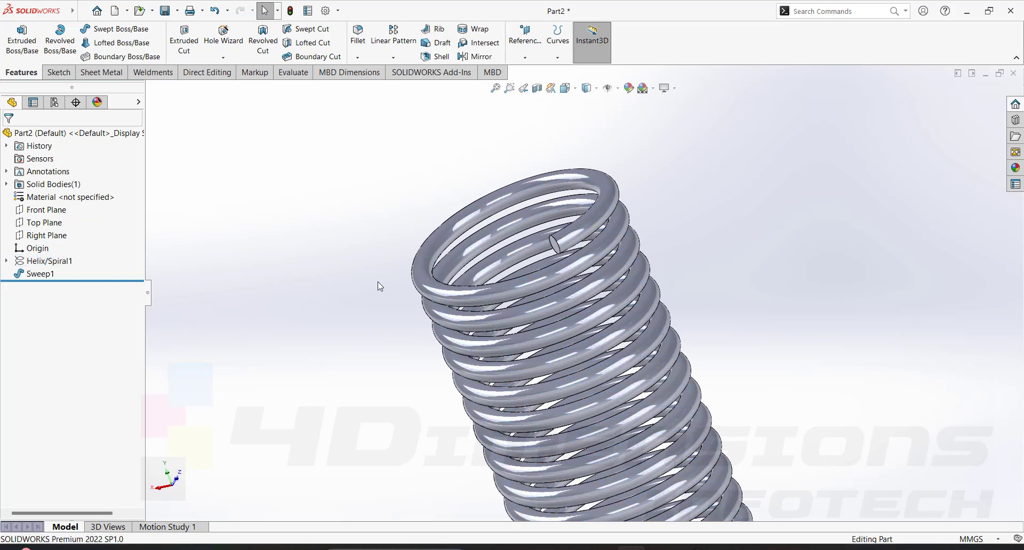
Step: Examine the swept spring from several angles, including the wire ends and the gaps between the coils
scroll(381, 285, "up", 5)
mouse_move(584, 302)
middle_mouse_down()
mouse_move(590, 295)
mouse_move(649, 338)
mouse_move(682, 389)
mouse_move(663, 363)
mouse_move(653, 400)
middle_mouse_up()
scroll(591, 295, "down", 3)
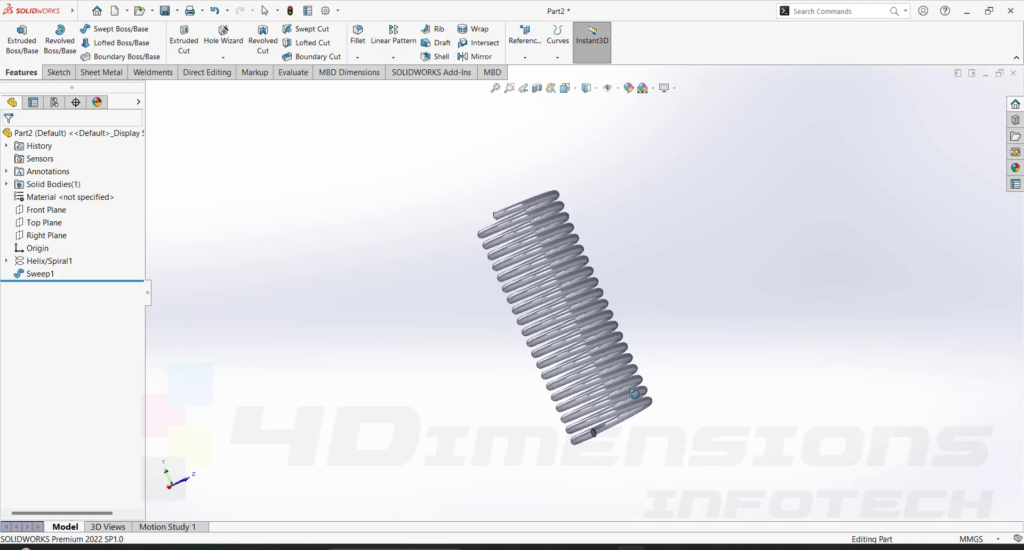
scroll(651, 402, "down", 3)
scroll(642, 348, "down", 2)
middle_click_drag(625, 340, 613, 380)
scroll(602, 354, "down", 2)
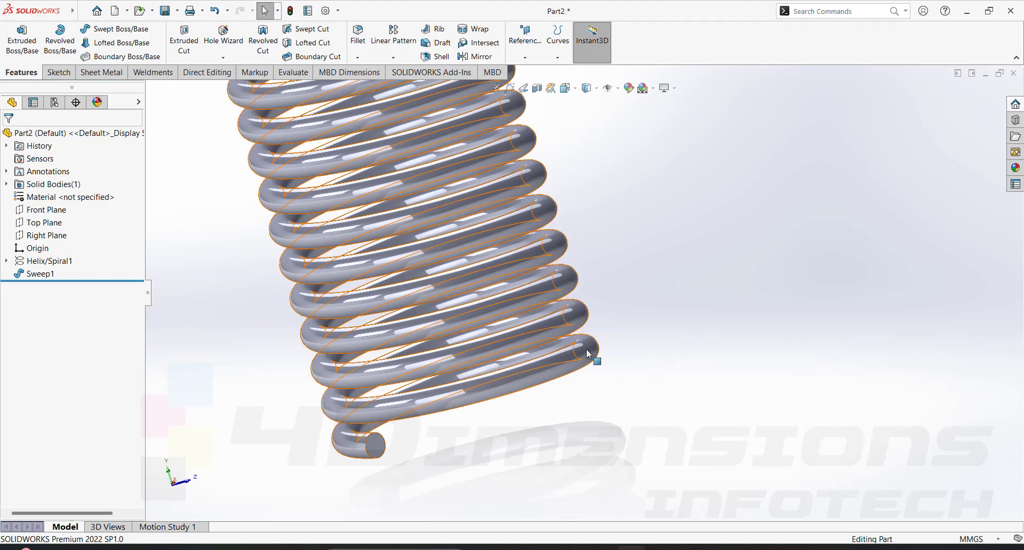
middle_click_drag(587, 349, 575, 318)
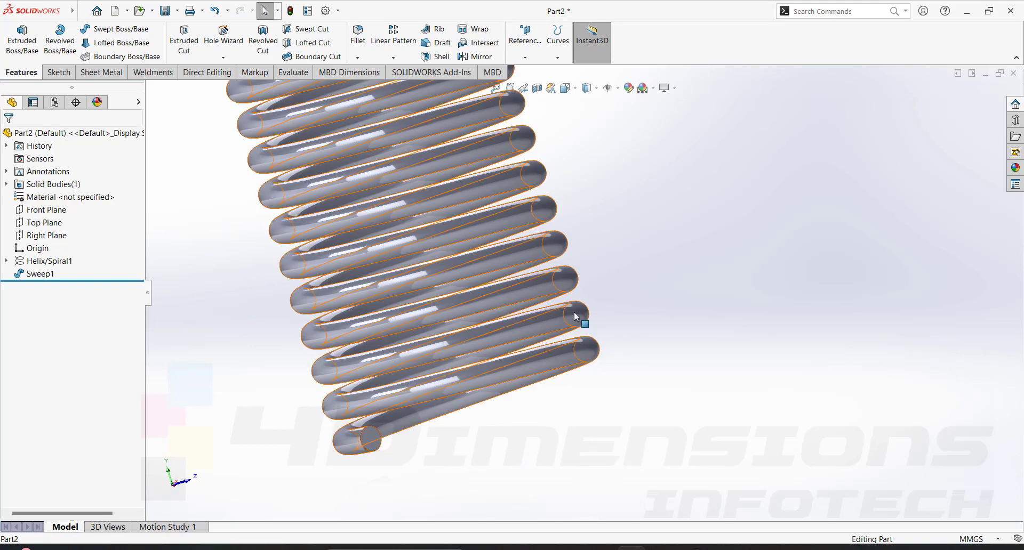
scroll(574, 312, "up", 3)
middle_click_drag(610, 366, 678, 208)
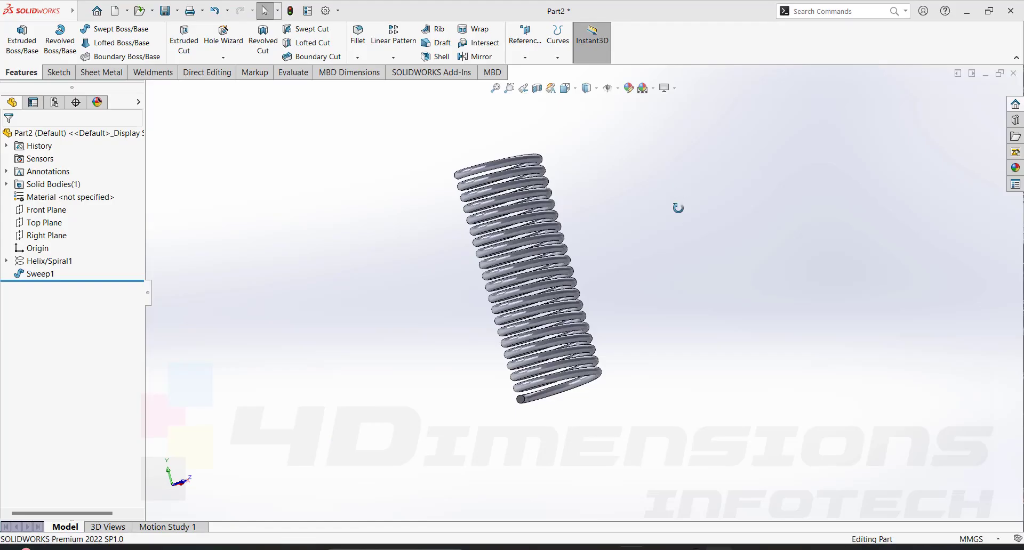
scroll(648, 246, "down", 3)
scroll(617, 220, "up", 3)
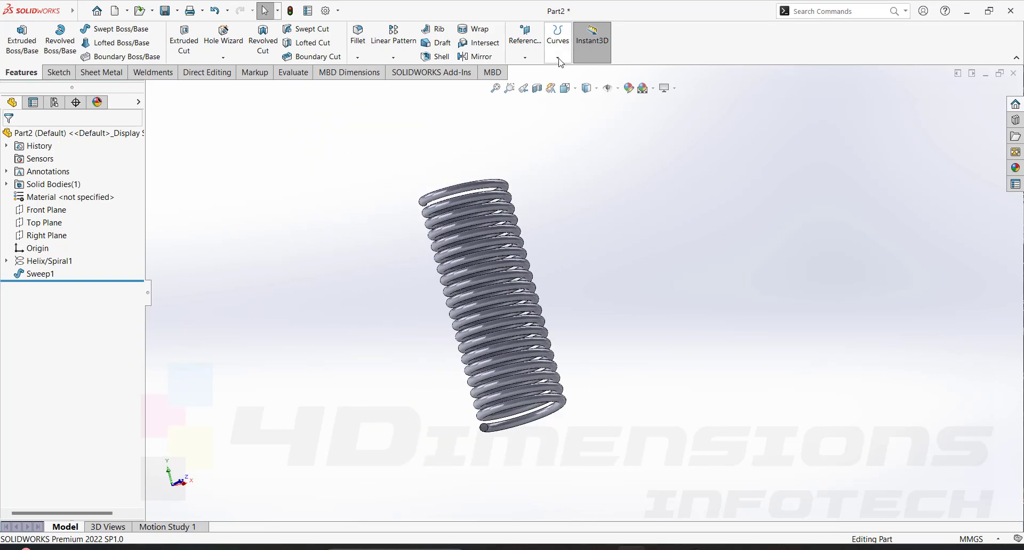
Step: Delete the spring's sweep feature while keeping the helix curve
left_click(560, 60)
right_click(41, 274)
left_click(75, 362)
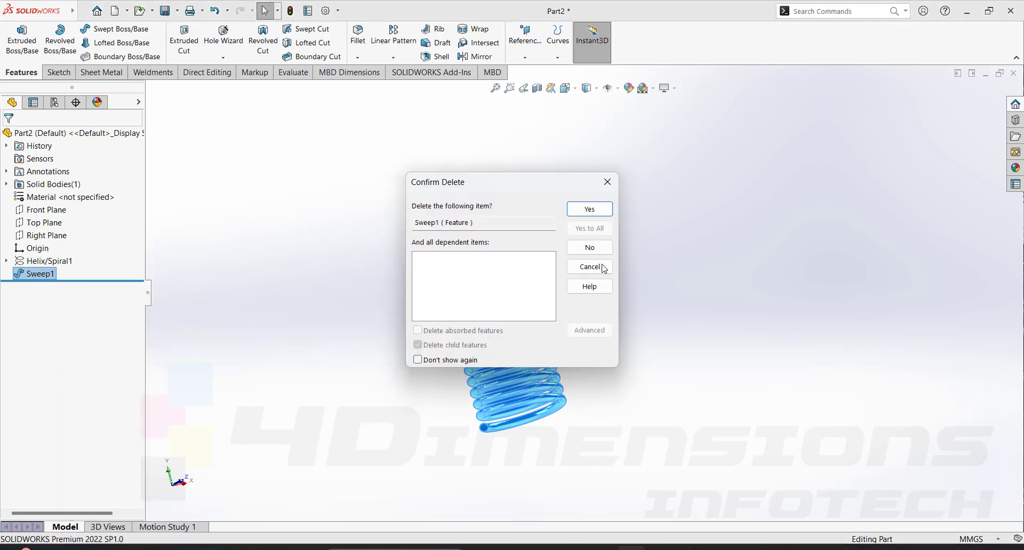
left_click(590, 209)
Step: Edit the helix feature and define it by Height and Revolution
left_click(58, 249)
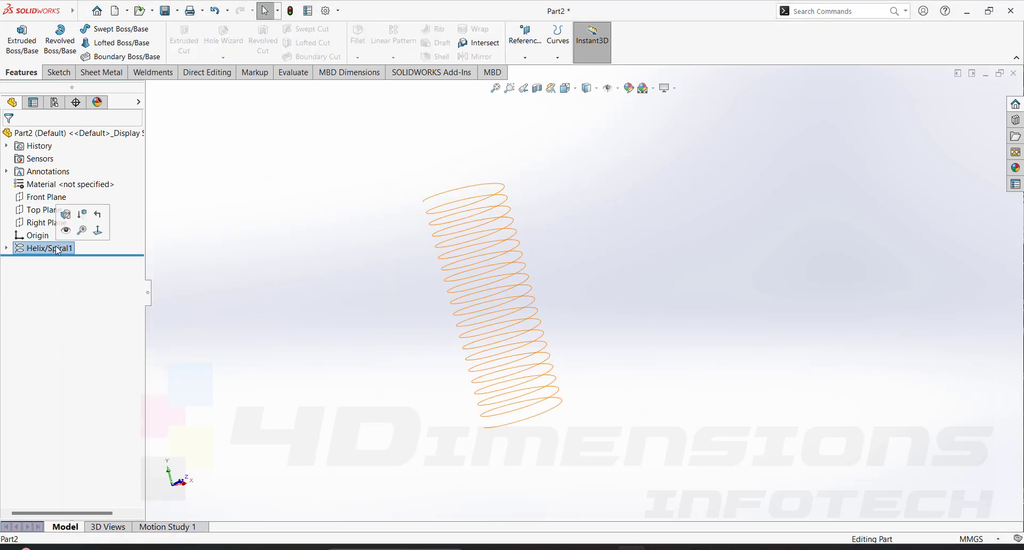
left_click(66, 215)
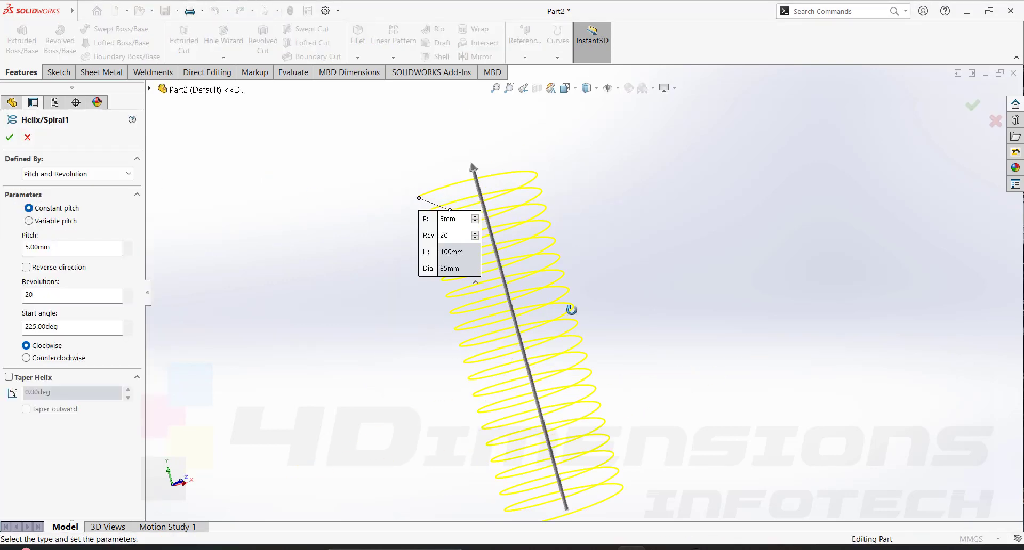
left_click(114, 174)
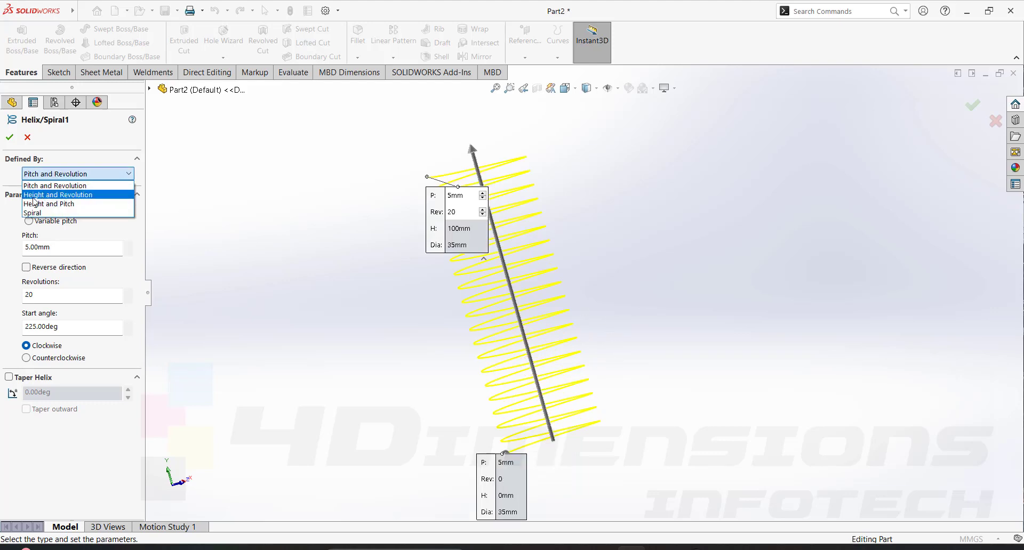
left_click(80, 195)
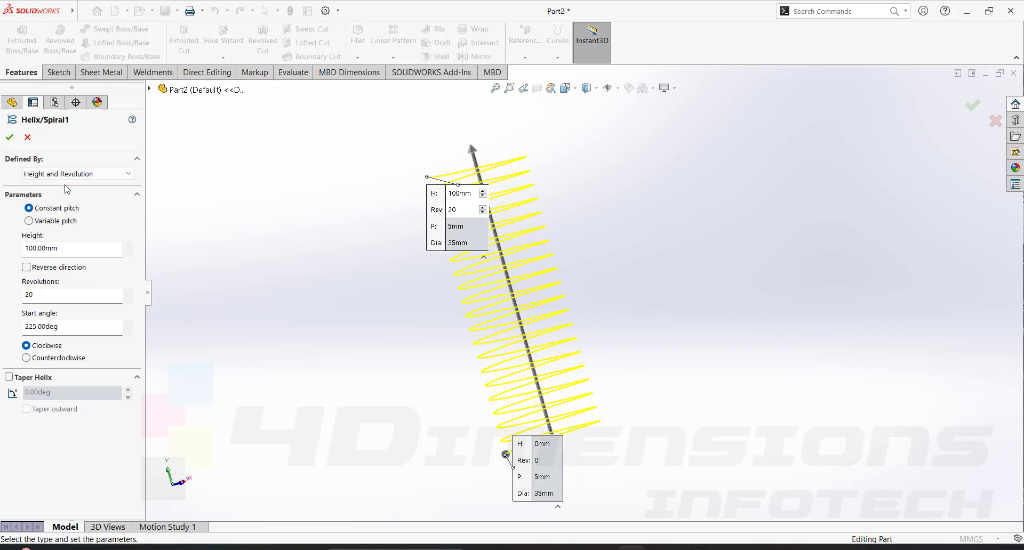
Step: Set the helix height to 80 mm
left_click(71, 251)
left_click(66, 294)
left_click(51, 249)
double_click(66, 250)
type("80")
key("Return")
Step: Set the helix to 15 revolutions and accept the edited curve
double_click(49, 295)
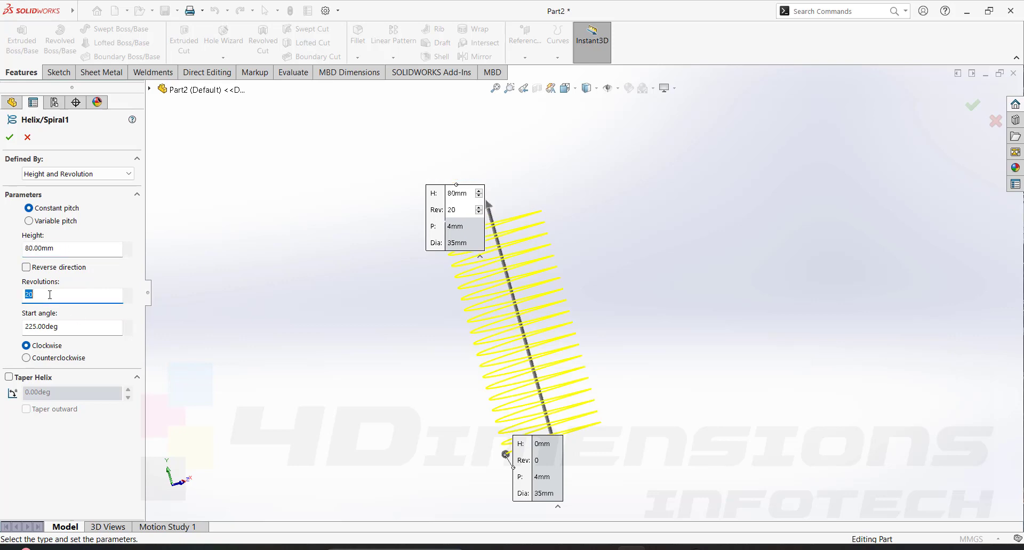
type("15")
key("Return")
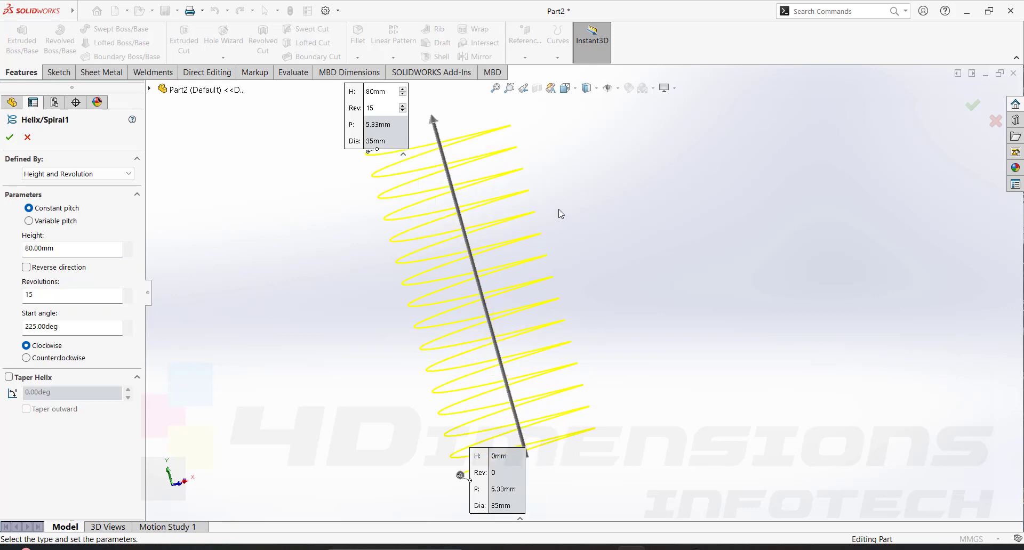
scroll(544, 216, "down", 3)
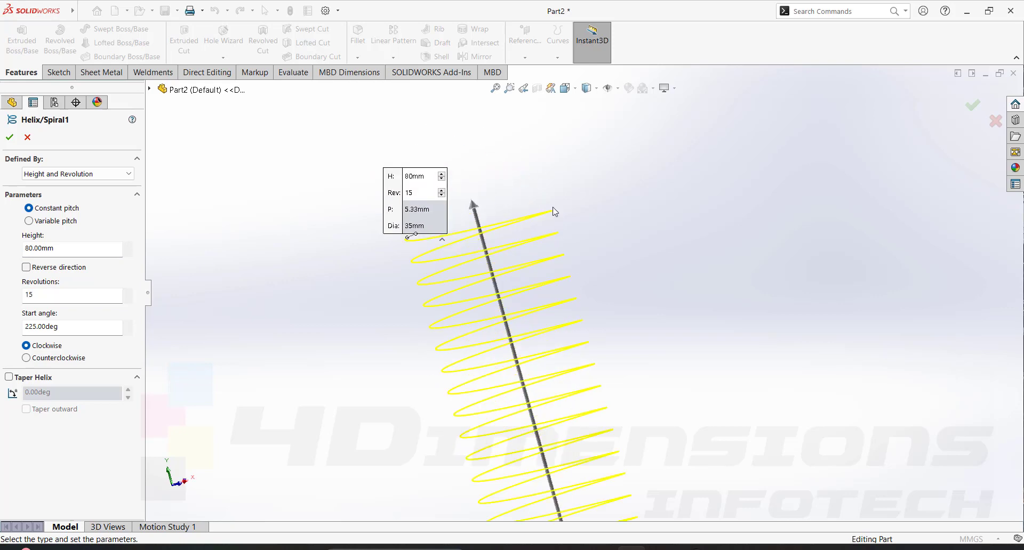
mouse_move(567, 264)
middle_mouse_down()
mouse_move(595, 293)
mouse_move(584, 263)
middle_mouse_up()
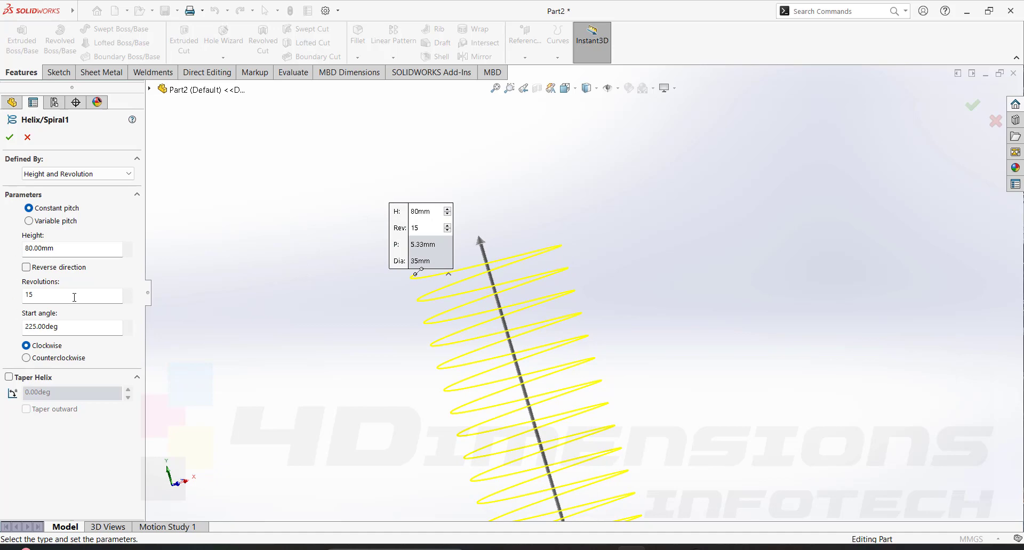
scroll(63, 336, "up", 2)
left_click(10, 138)
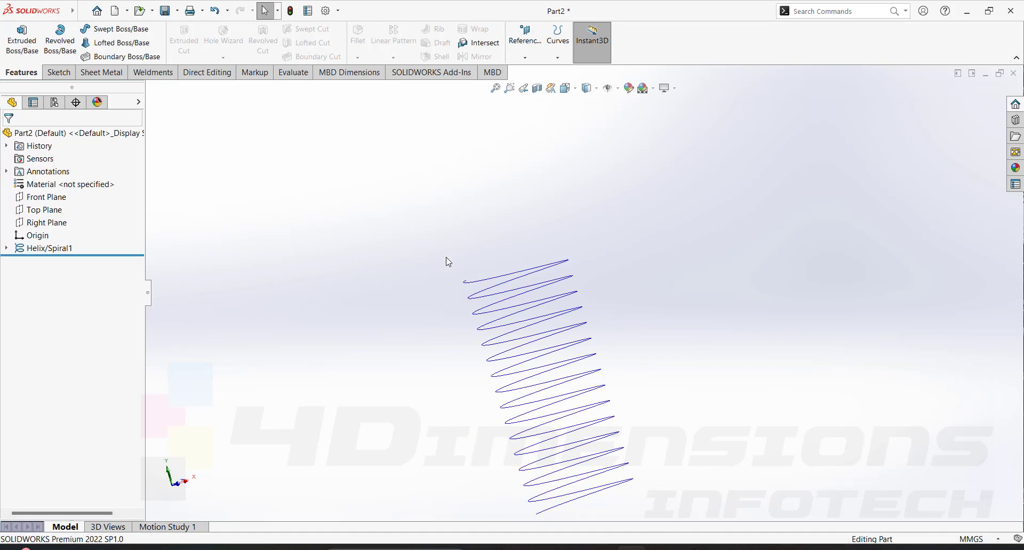
Step: Show the edited helix curve in the part
scroll(446, 261, "up", 1)
middle_click_drag(444, 227, 461, 267)
scroll(493, 306, "up", 2)
scroll(592, 378, "down", 3)
left_click(52, 249)
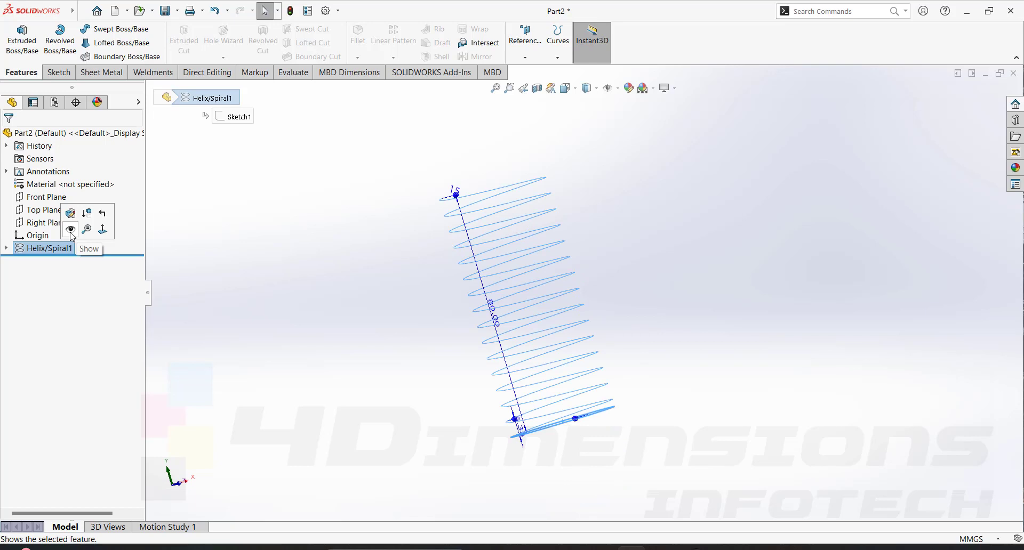
left_click(71, 236)
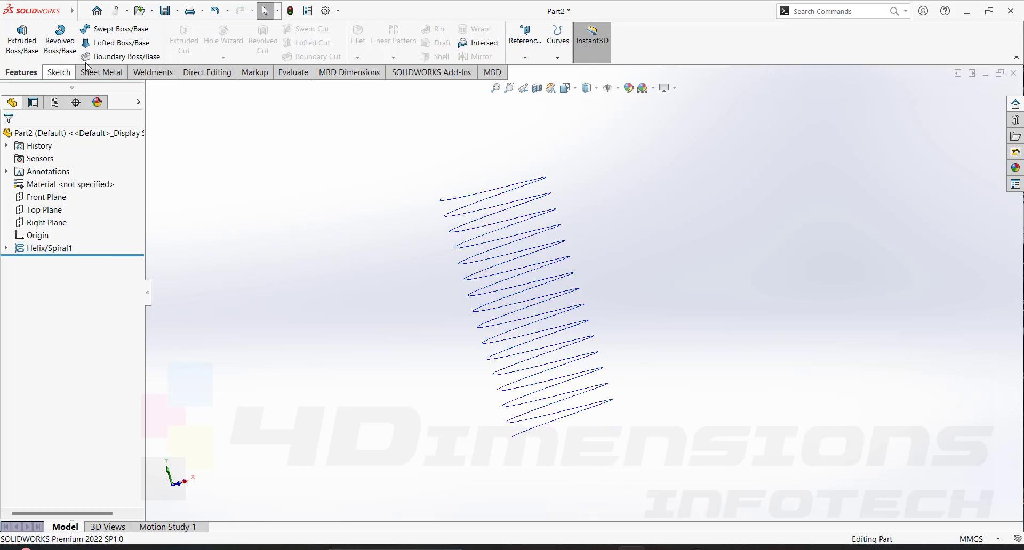
Step: Sweep a circular profile of 3 mm diameter along the helix to create the spring body
left_click(113, 29)
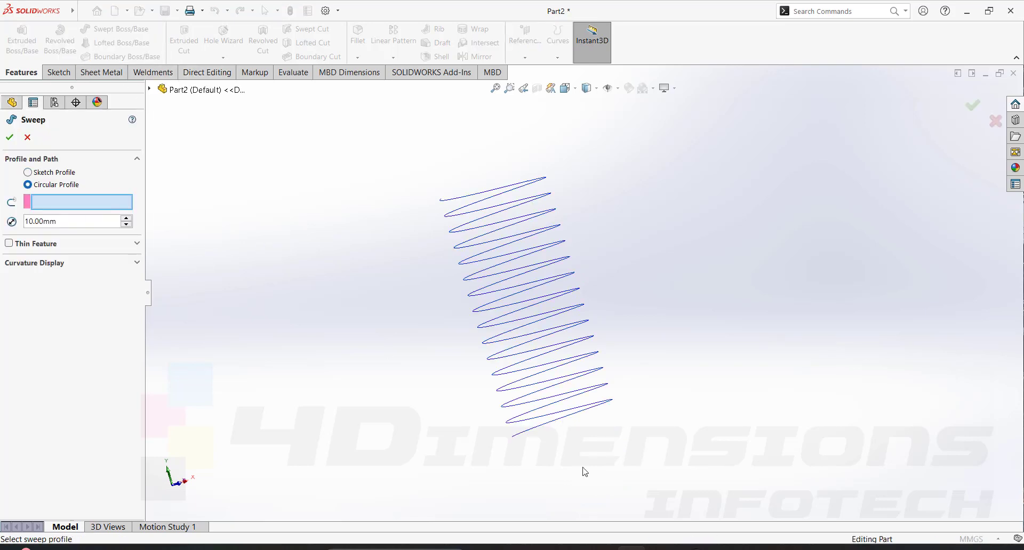
left_click(544, 430)
left_click(82, 220)
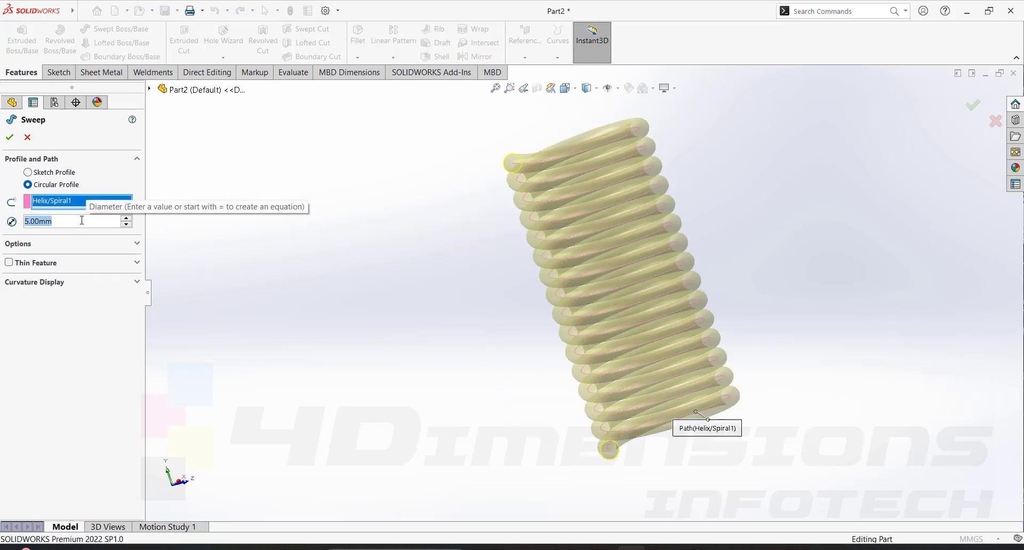
type("3")
key("Return")
left_click(10, 137)
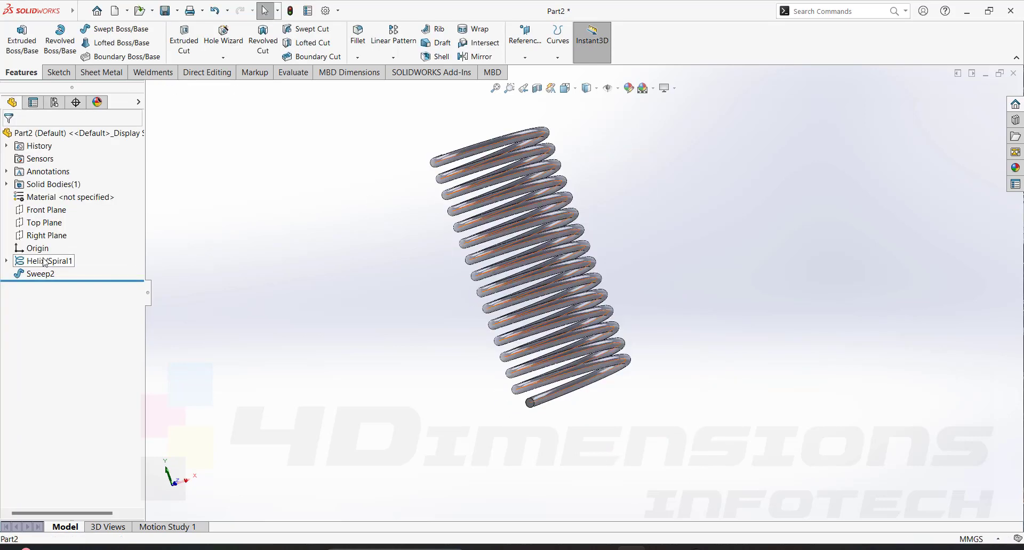
Step: Edit the helix feature and define it by Height and Pitch
left_click(51, 230)
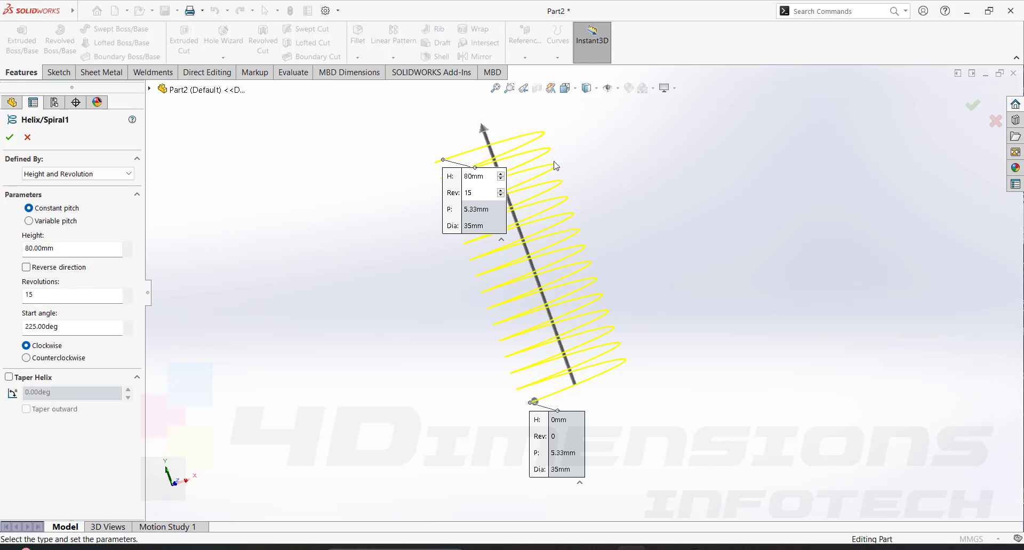
left_click(77, 174)
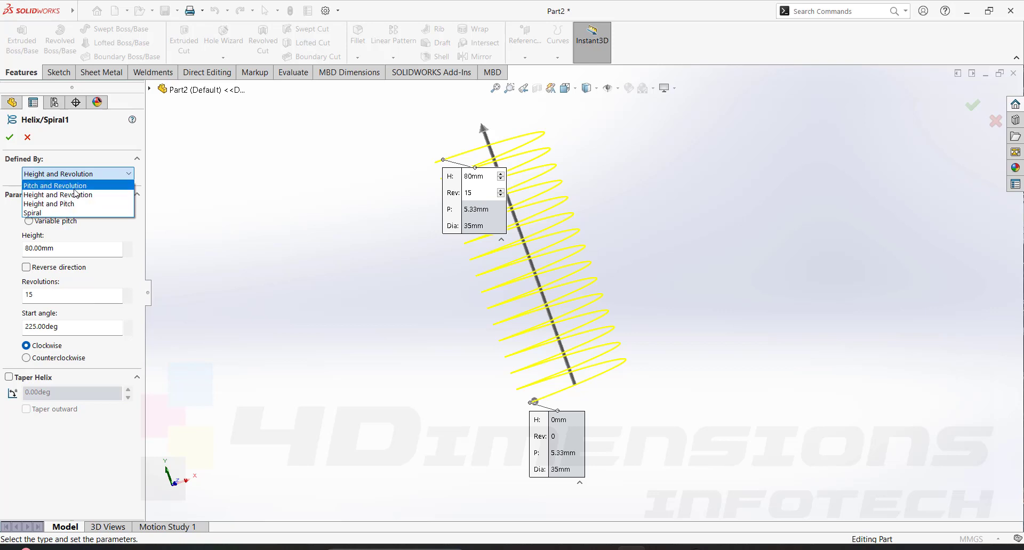
left_click(80, 195)
left_click(128, 174)
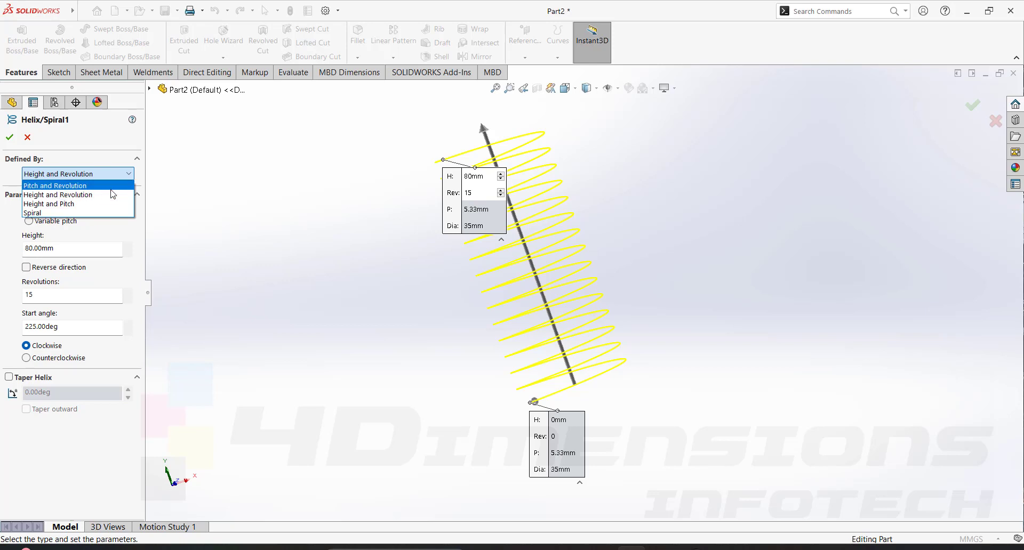
left_click(72, 205)
Step: Set the helix height to 80 mm and its constant pitch to 4 mm
left_click(71, 252)
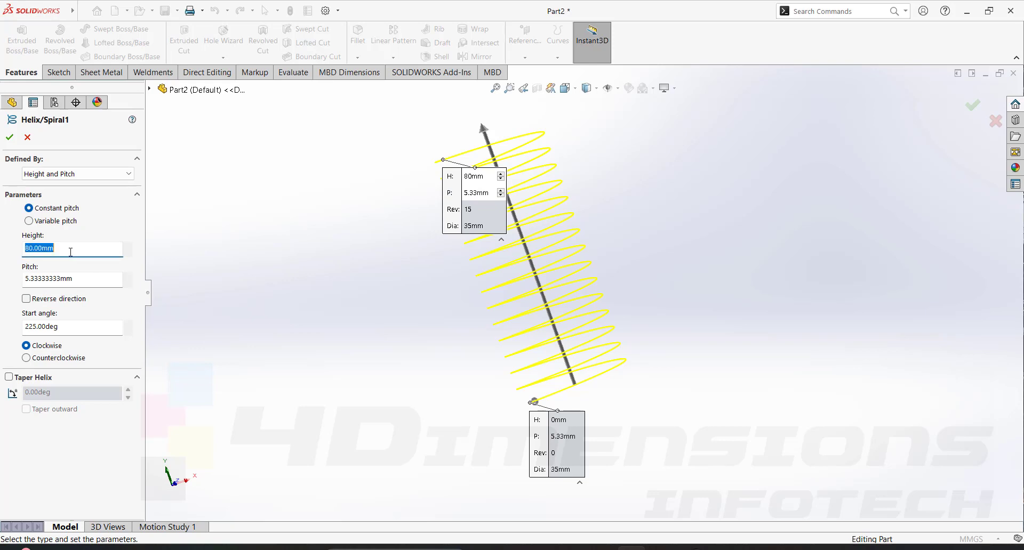
type("80")
left_click(89, 278)
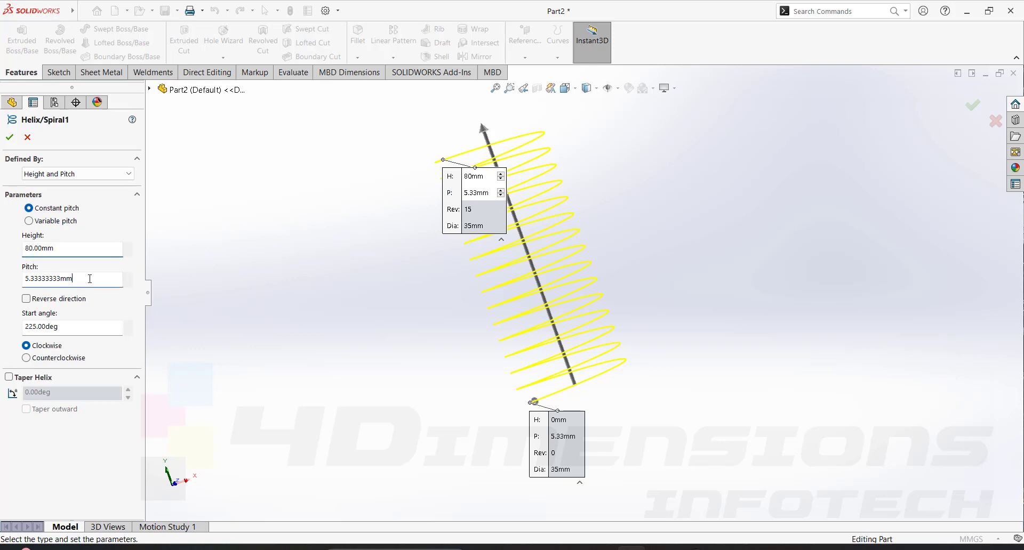
type("4")
key("Return")
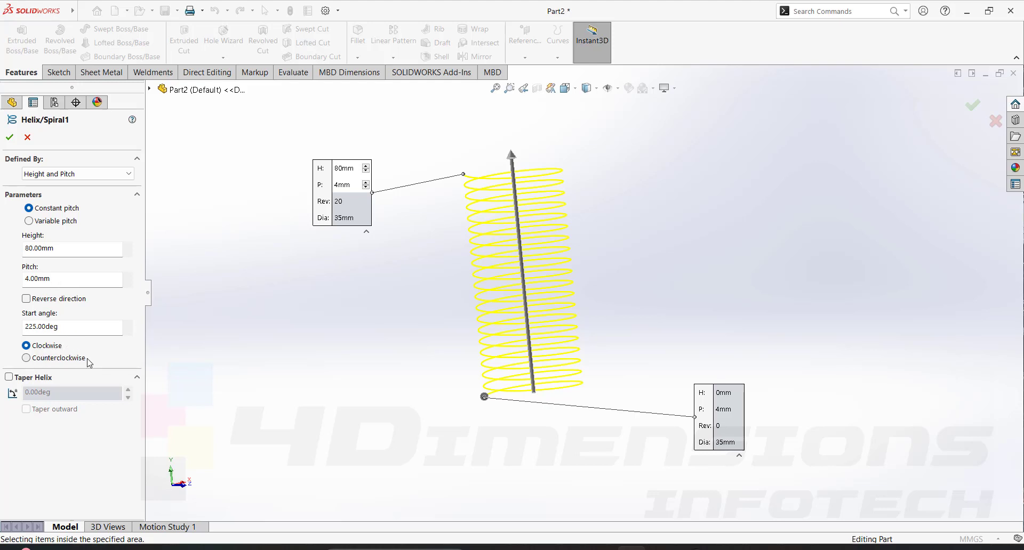
Step: Try a start angle of 0° for the helix
middle_click_drag(508, 414, 504, 448)
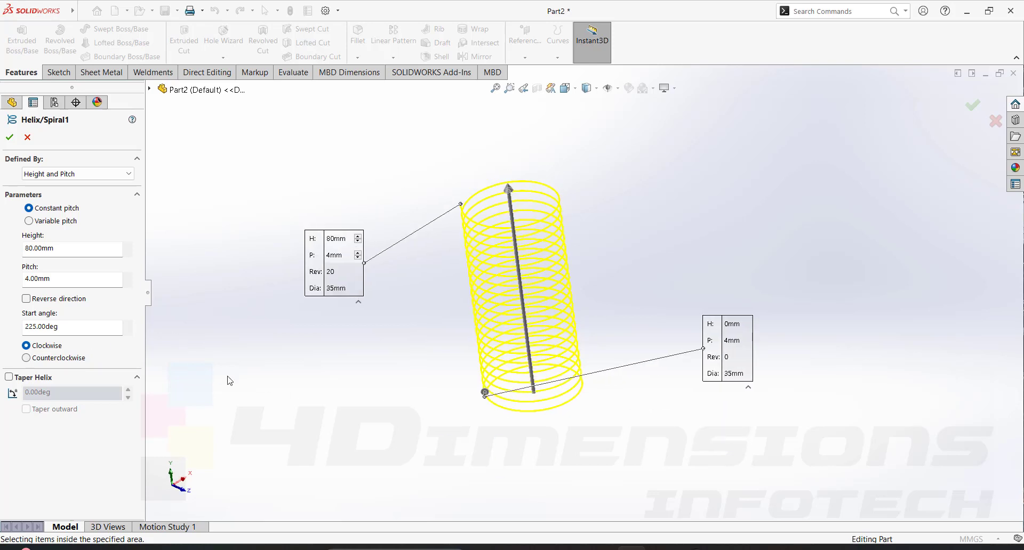
middle_click_drag(507, 411, 292, 424)
scroll(527, 409, "down", 2)
left_click(76, 331)
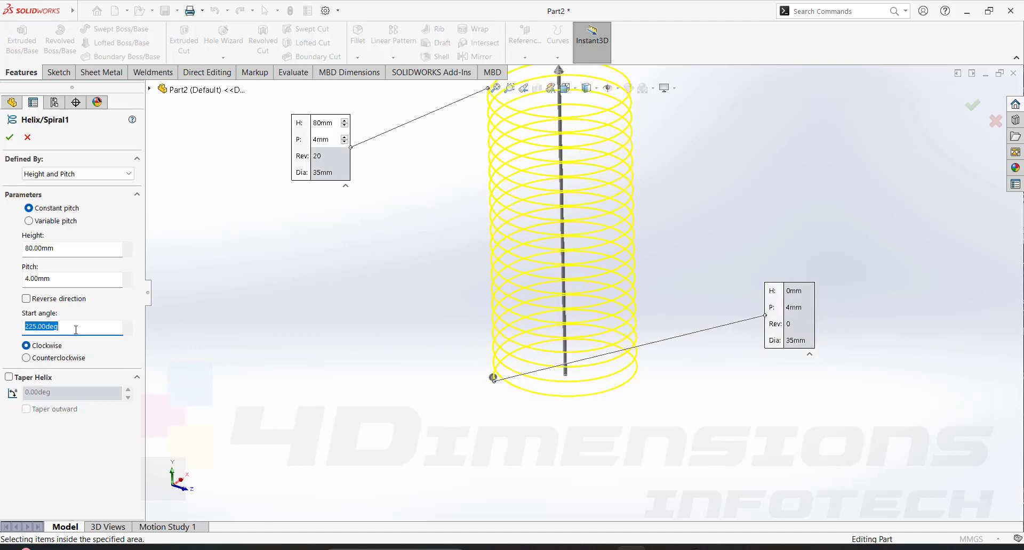
type("0")
key("Return")
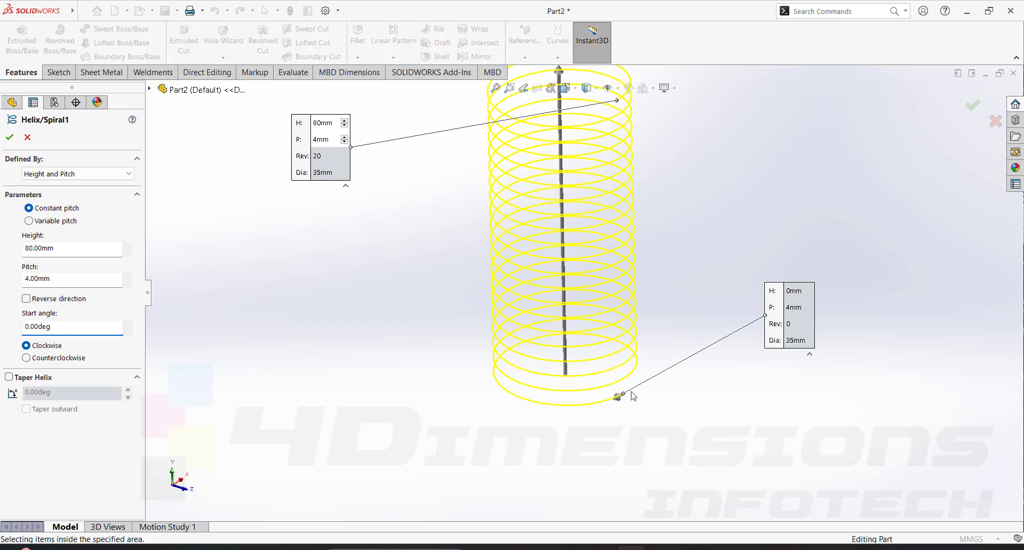
Step: Try a start angle of 90° and view where the helix begins
left_click(65, 328)
type("90")
key("Return")
scroll(637, 371, "up", 1)
middle_click_drag(637, 371, 601, 393)
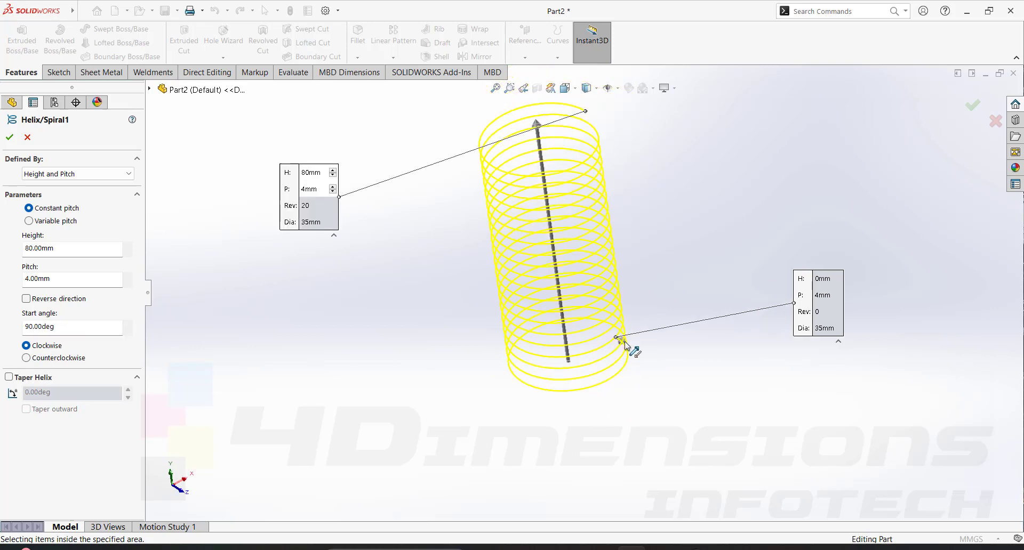
Step: Try helix start angles of 180° and 270°
left_click(73, 327)
type("180")
key("Return")
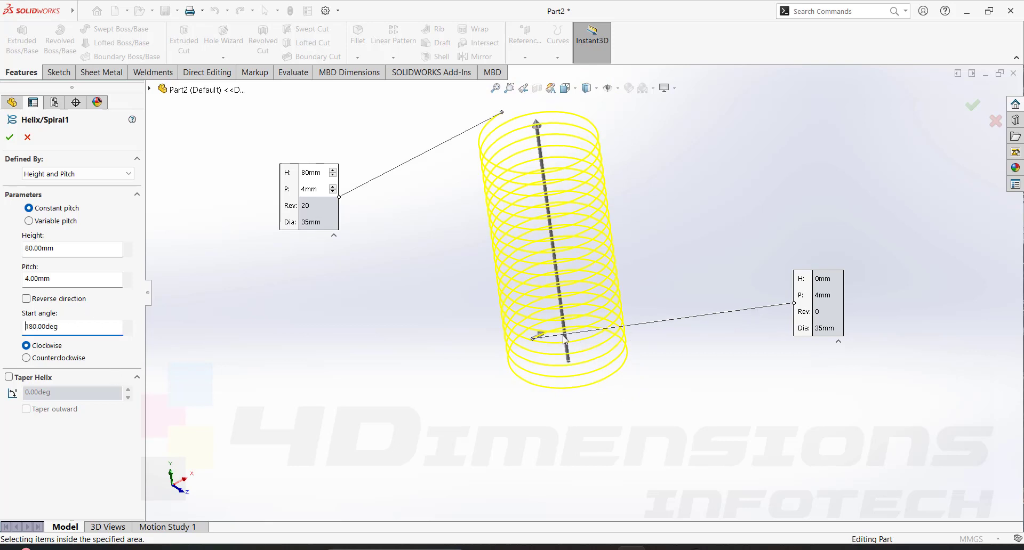
left_click(73, 327)
type("270")
key("Return")
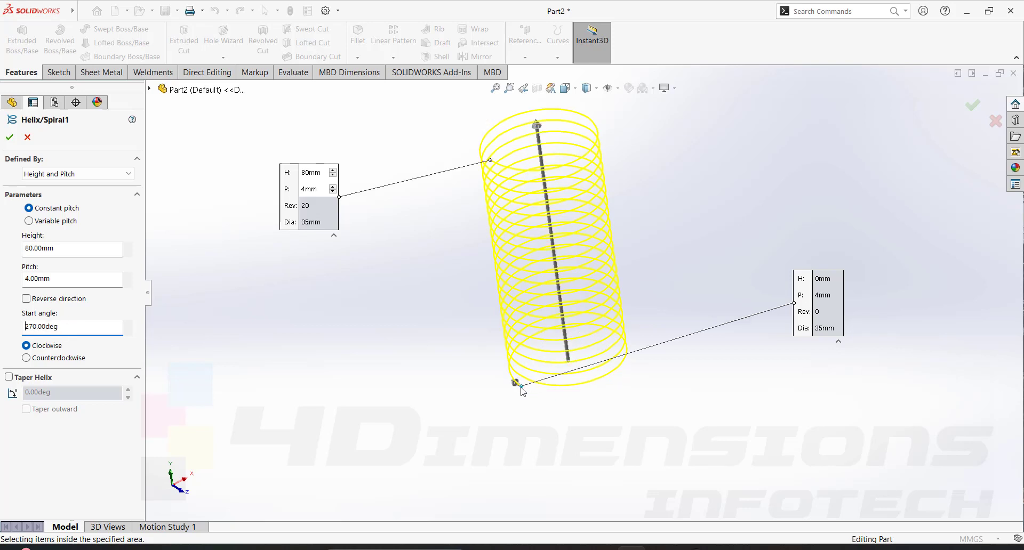
Step: Return the helix start angle to 0°
left_click(68, 327)
type("0")
key("Return")
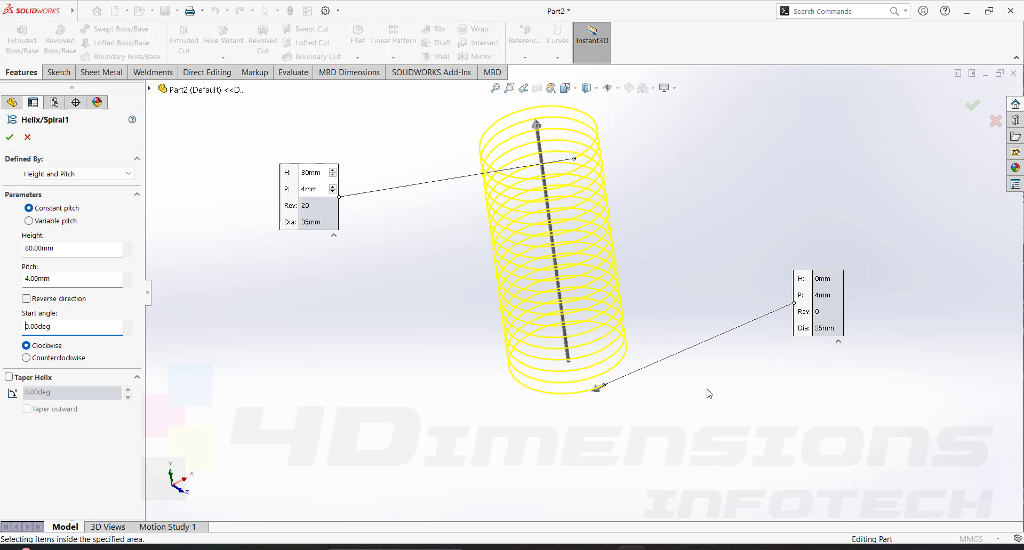
Step: Compare the clockwise and counterclockwise directions of the helix and leave it set to counterclockwise
middle_click_drag(706, 390, 689, 359)
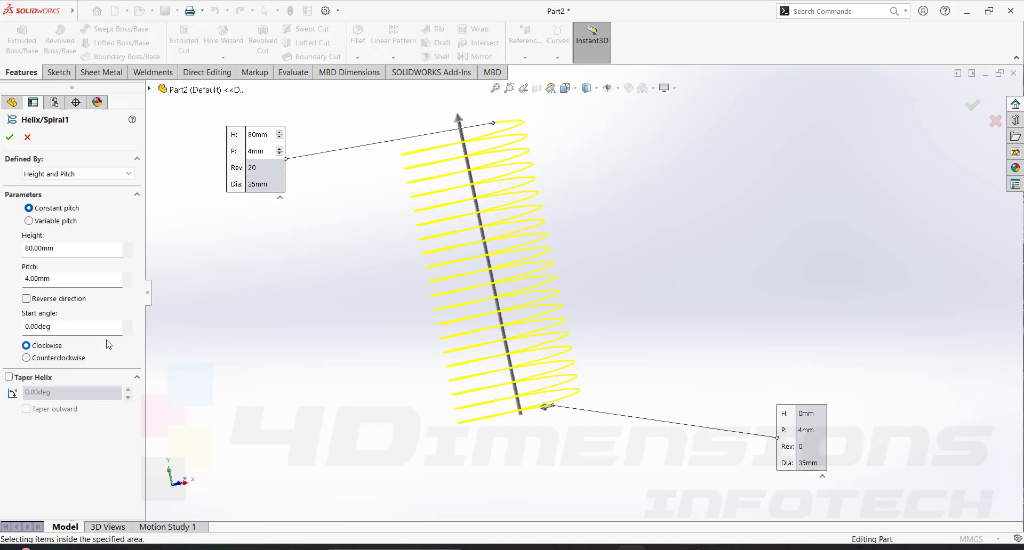
left_click(27, 358)
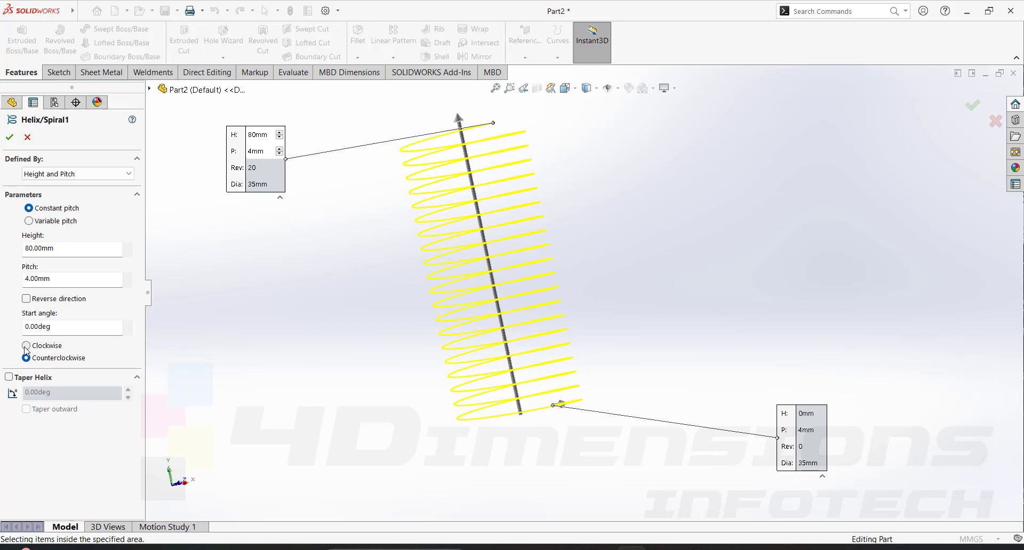
left_click(26, 347)
left_click(30, 360)
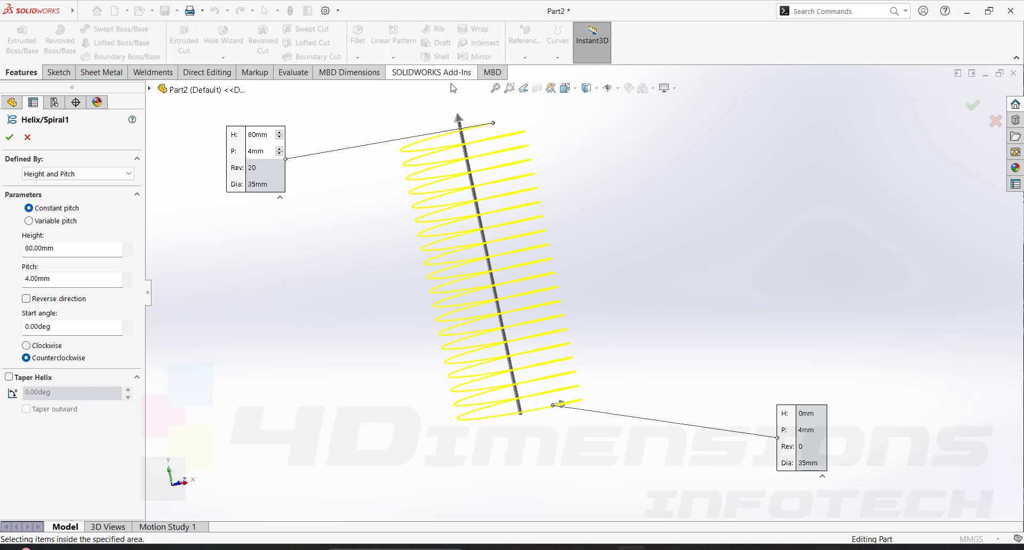
Step: Enable the helix taper at 3° and compare the inward and outward taper, leaving it outward
left_click(9, 379)
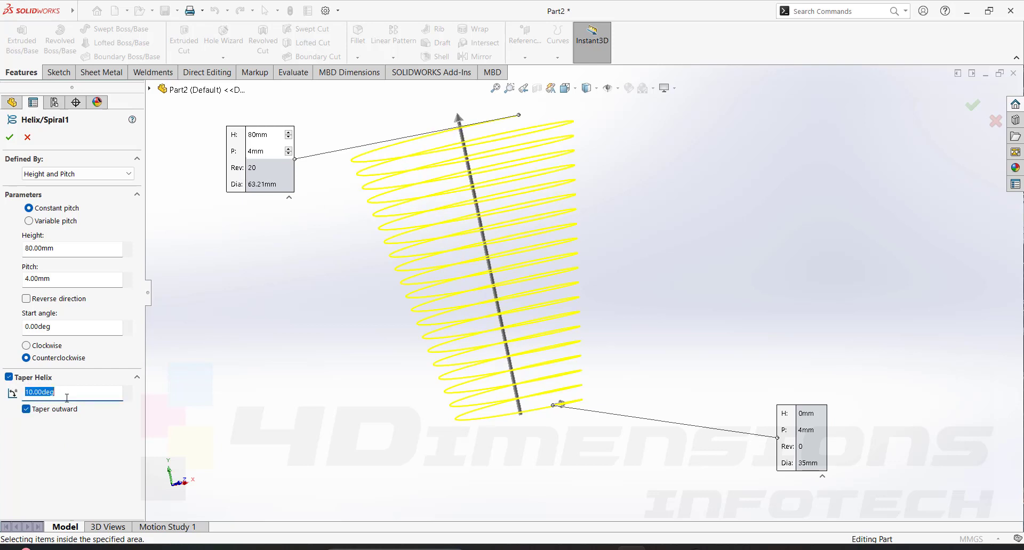
type("3")
key("Return")
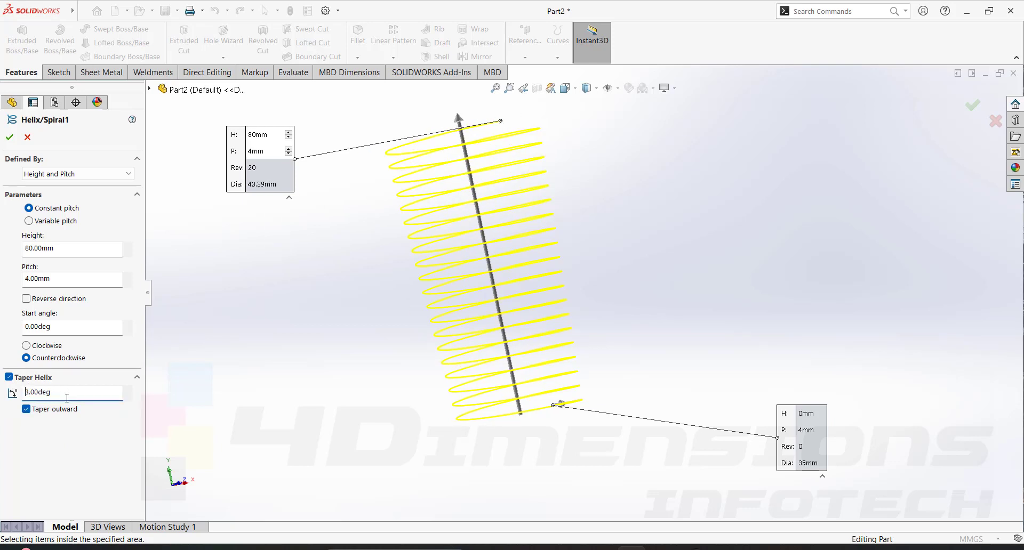
left_click(27, 409)
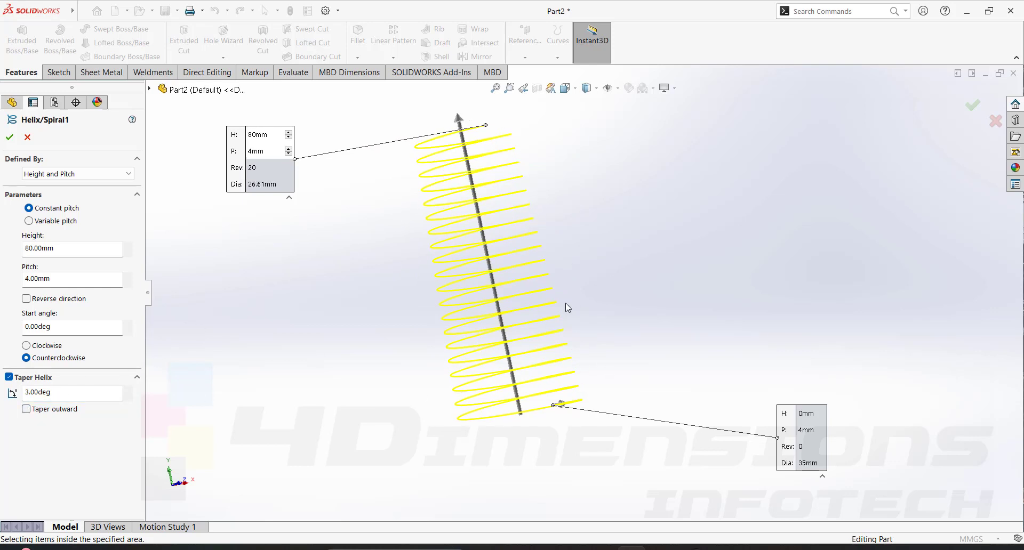
left_click(25, 410)
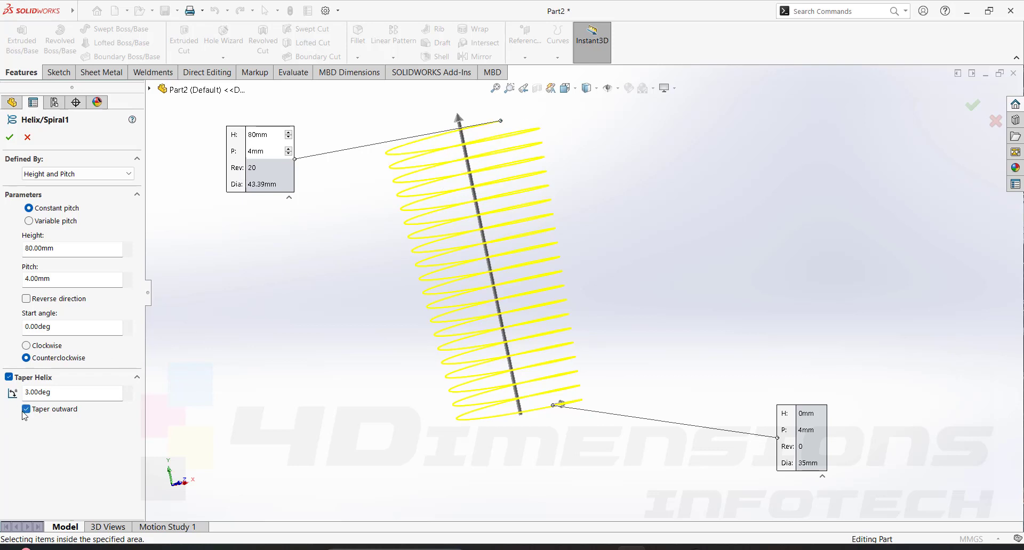
Step: Set the taper angle to 5°, turn off the outward taper and accept the edited helix
left_click(68, 394)
type("5")
key("Return")
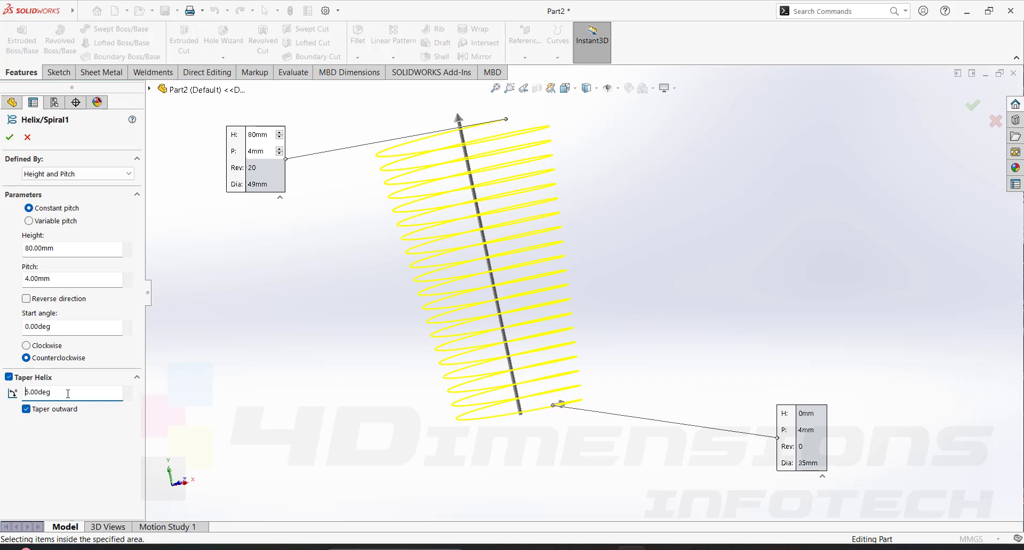
left_click(26, 410)
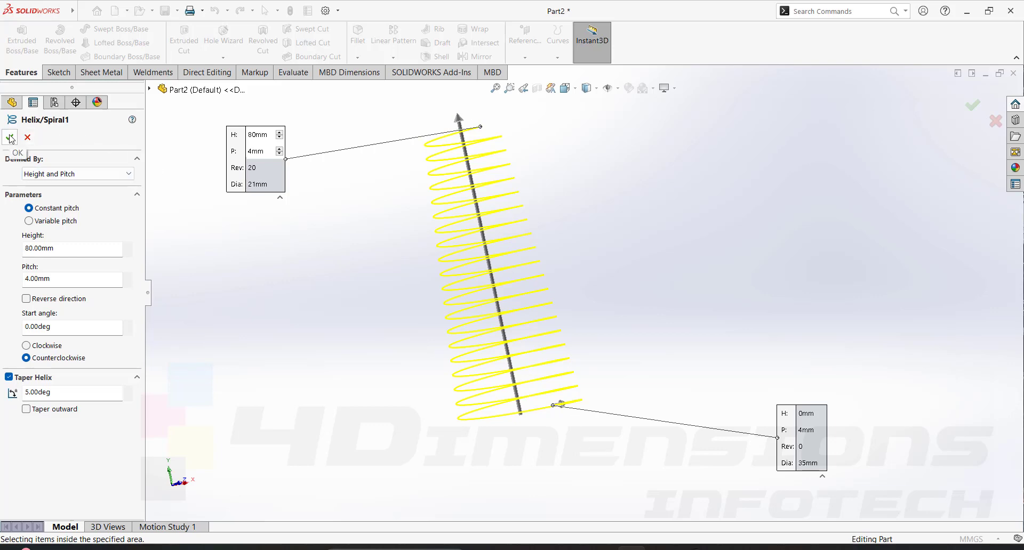
left_click(10, 137)
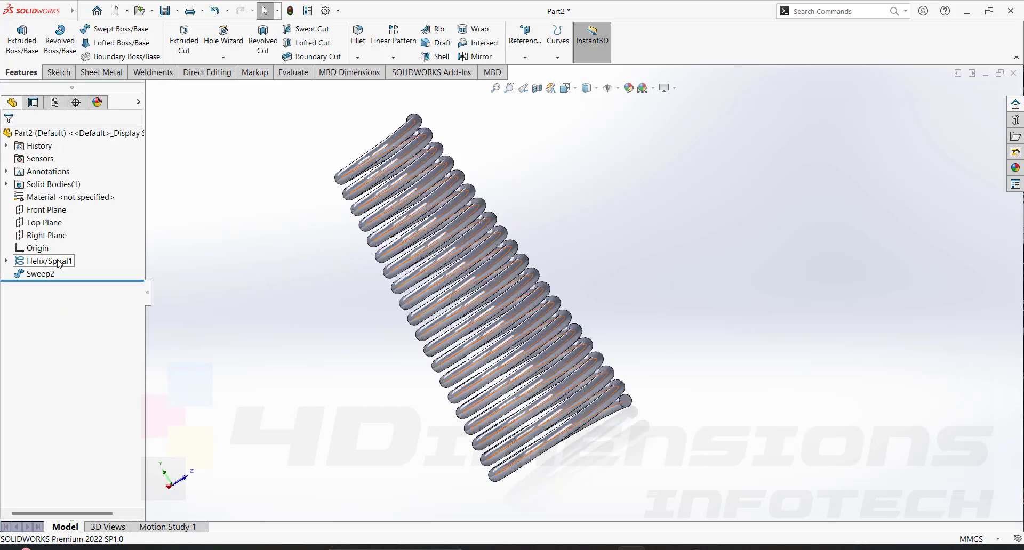
Step: Hide the helix curve and inspect the tapered spring from several angles
left_click(52, 262)
left_click(62, 244)
middle_click_drag(694, 230, 560, 229)
middle_click_drag(442, 171, 619, 330)
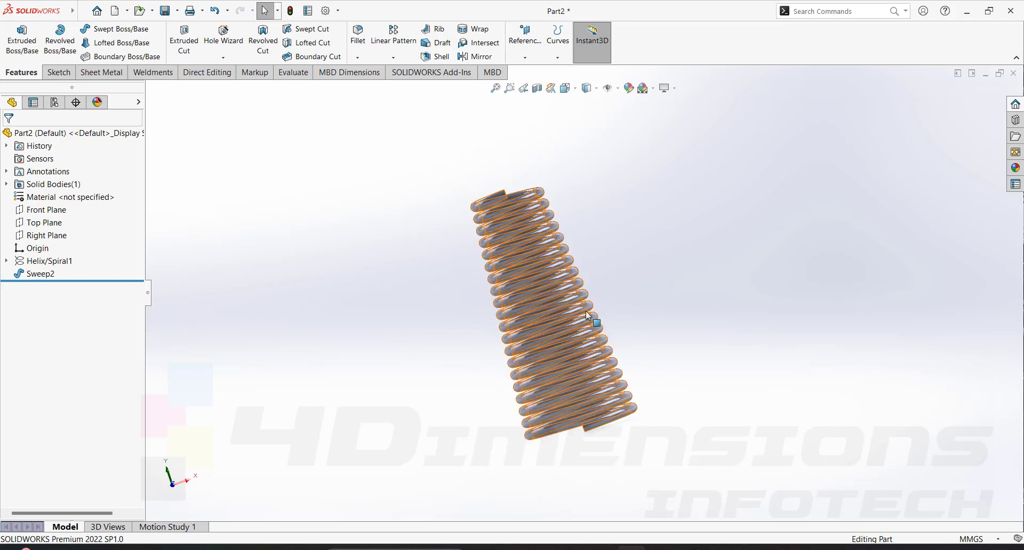
scroll(551, 253, "down", 2)
middle_click_drag(551, 252, 677, 298)
middle_click_drag(686, 320, 575, 432)
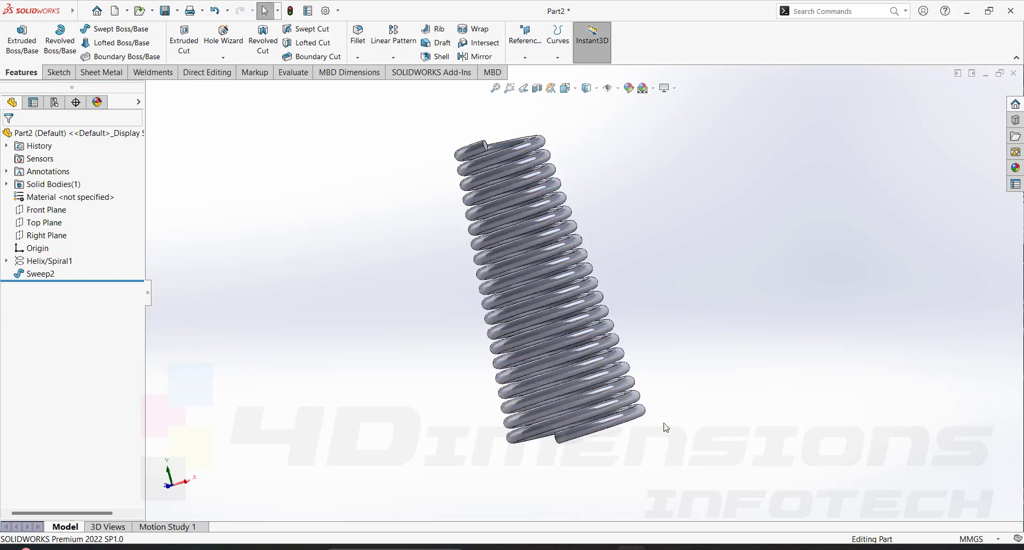
middle_click_drag(665, 425, 740, 367)
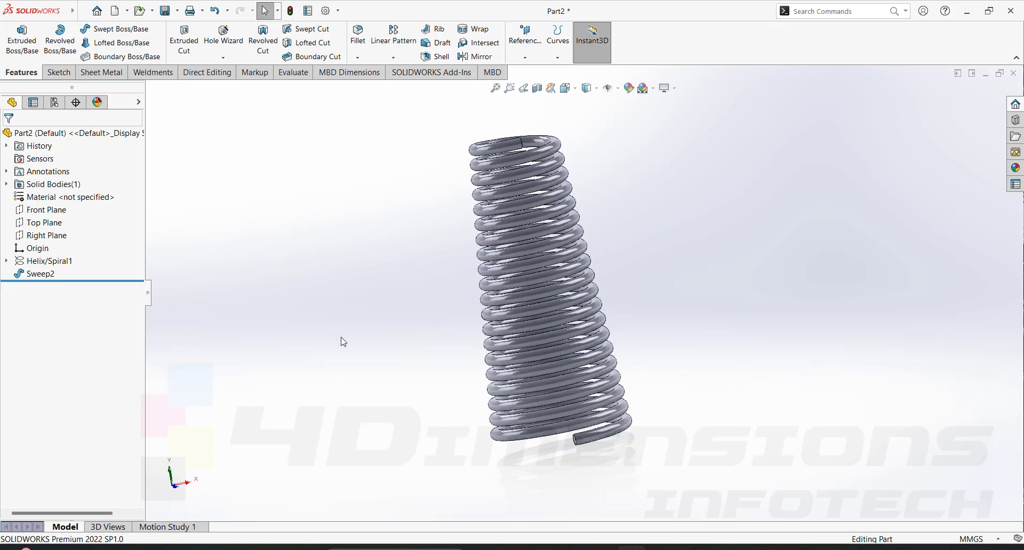
Step: Sketch a corner rectangle on the Front Plane, wider than the spring, with its lower edge crossing the top coil
left_click(47, 209)
middle_click_drag(523, 299, 558, 368)
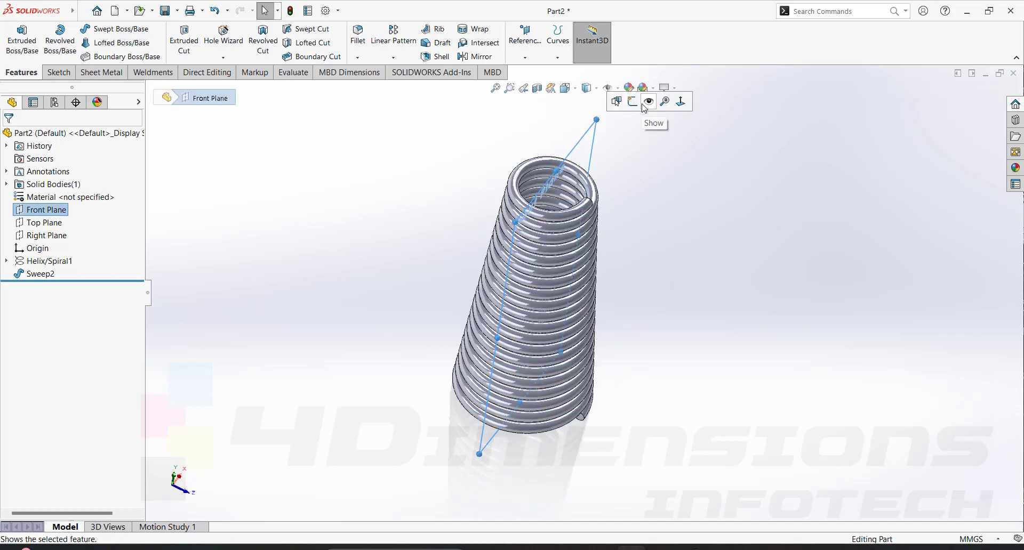
left_click(652, 102)
left_click(110, 43)
left_click(131, 59)
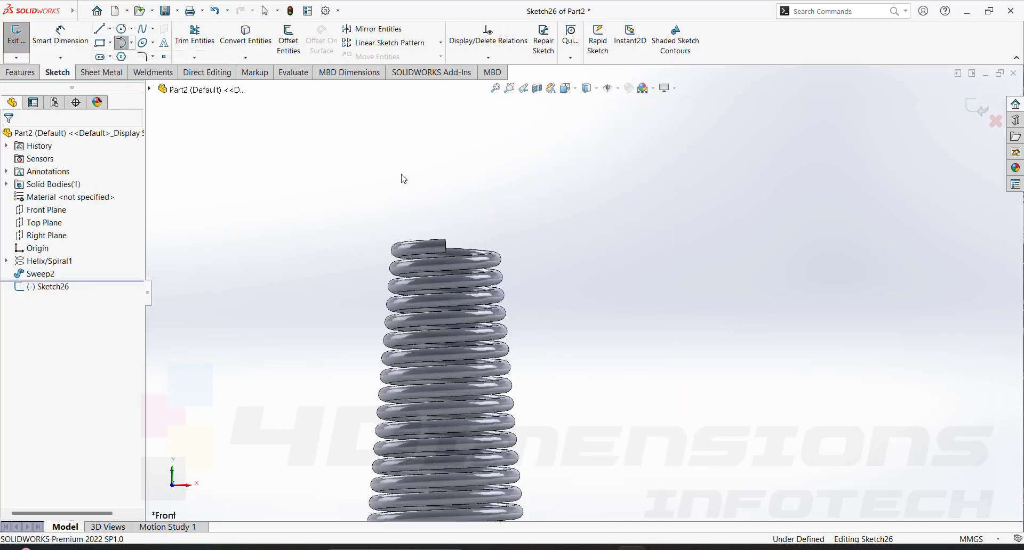
left_click(255, 128)
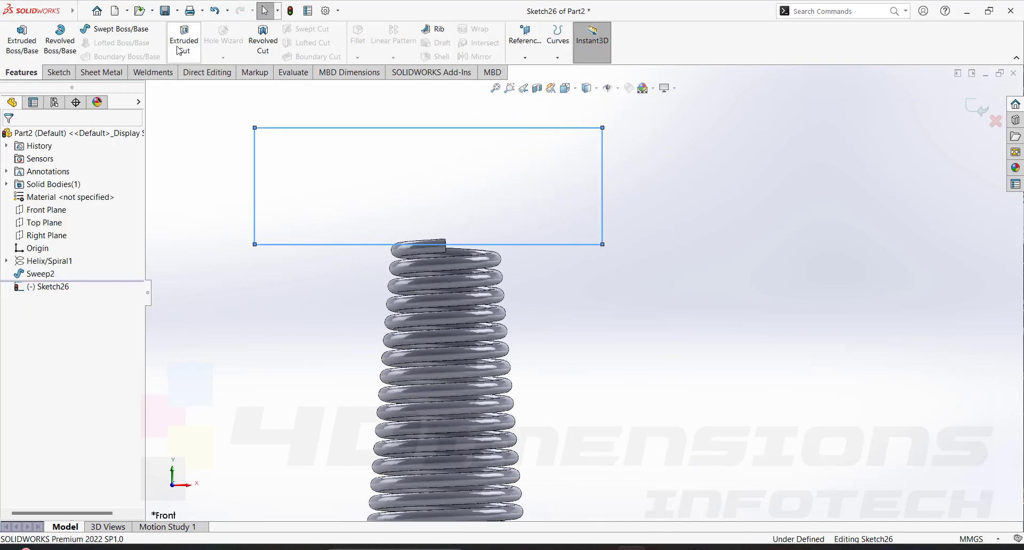
Step: Extrude-cut the rectangle with Through All - Both to trim the top end of the spring
left_click(179, 51)
left_click(79, 211)
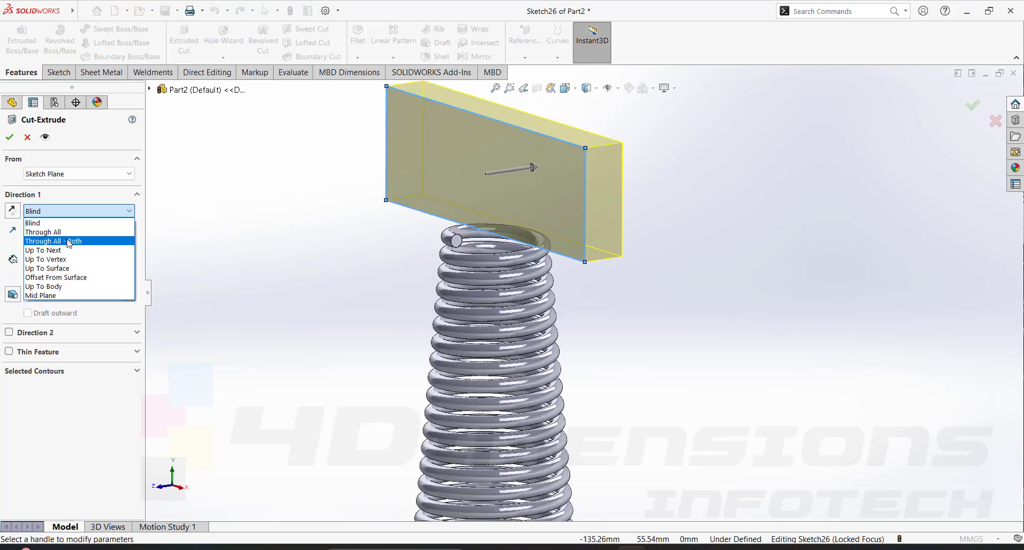
left_click(69, 242)
left_click(10, 138)
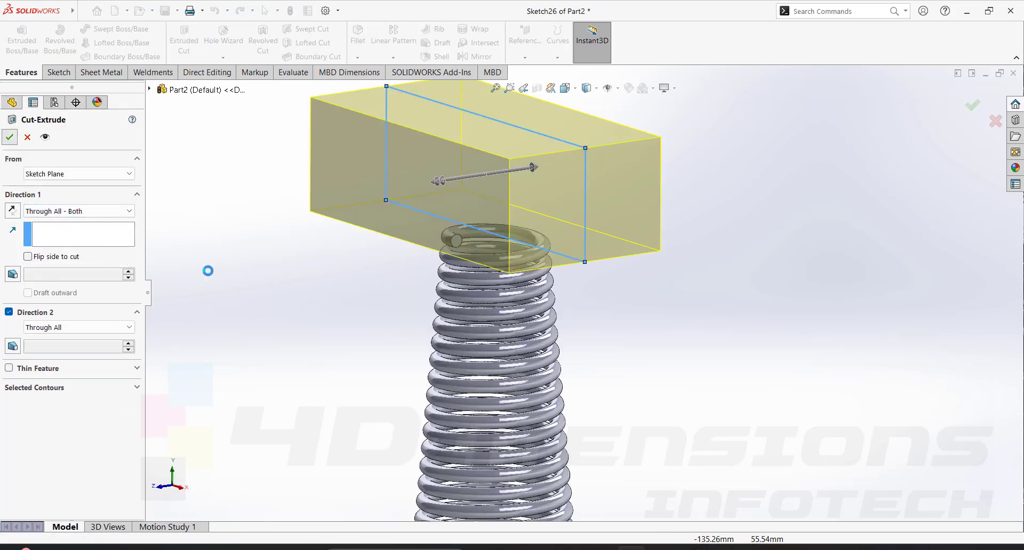
middle_click_drag(226, 265, 545, 250)
scroll(619, 379, "up", 6)
middle_click_drag(625, 354, 609, 374)
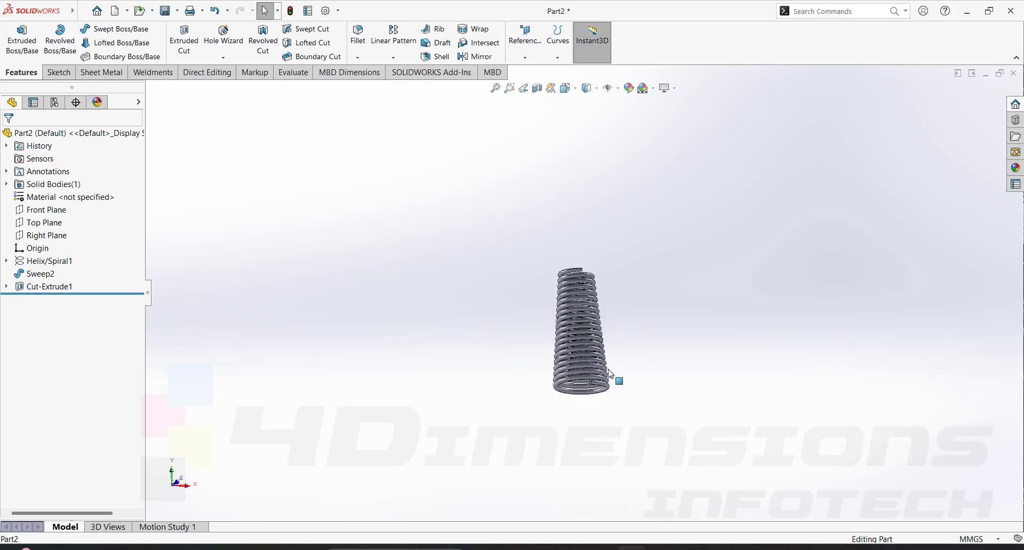
Step: Add a second corner rectangle to the cut sketch, wider than the spring with its upper edge crossing the bottom coil, and accept the Through All - Both cut
scroll(607, 368, "down", 4)
scroll(607, 271, "up", 1)
middle_click_drag(607, 271, 614, 296)
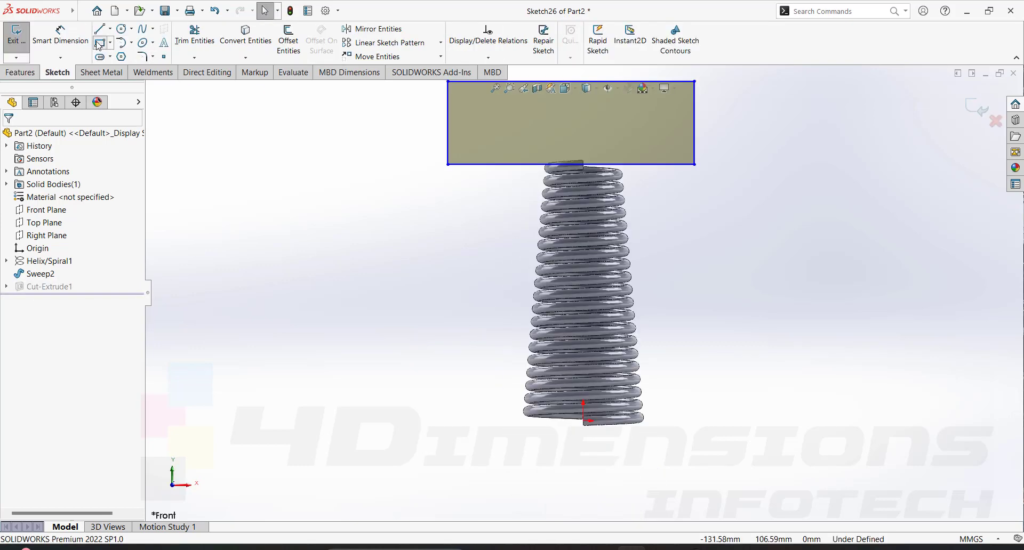
left_click(99, 46)
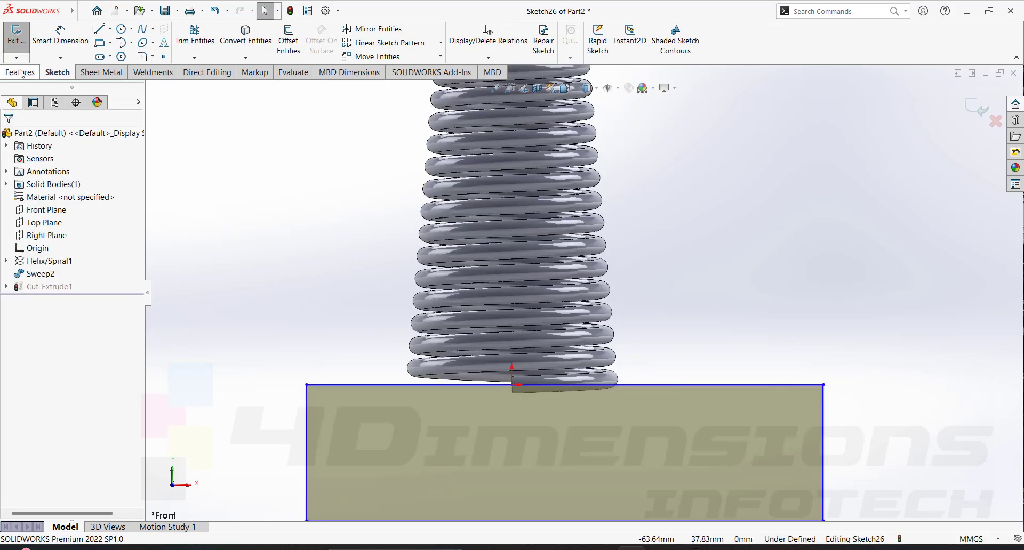
left_click(22, 74)
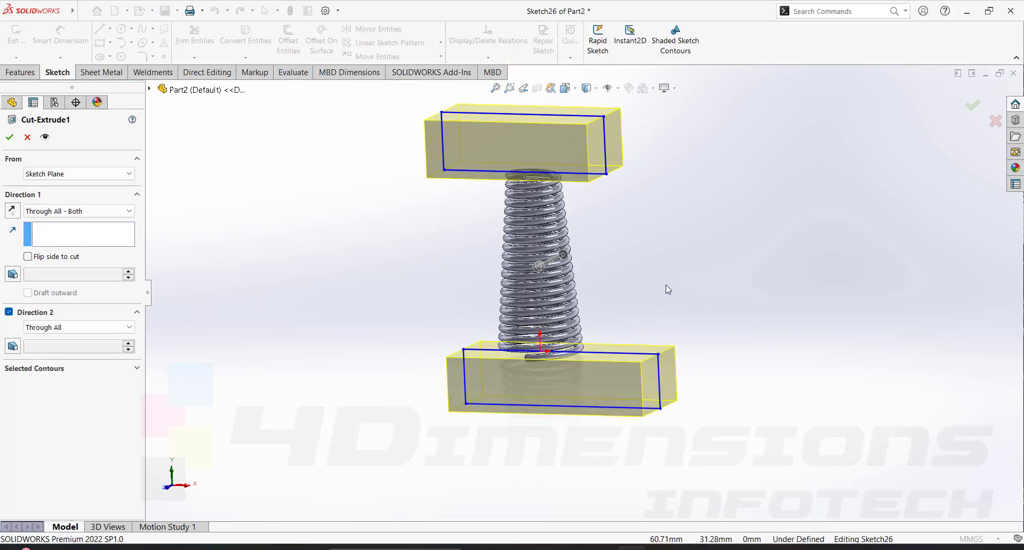
left_click(973, 106)
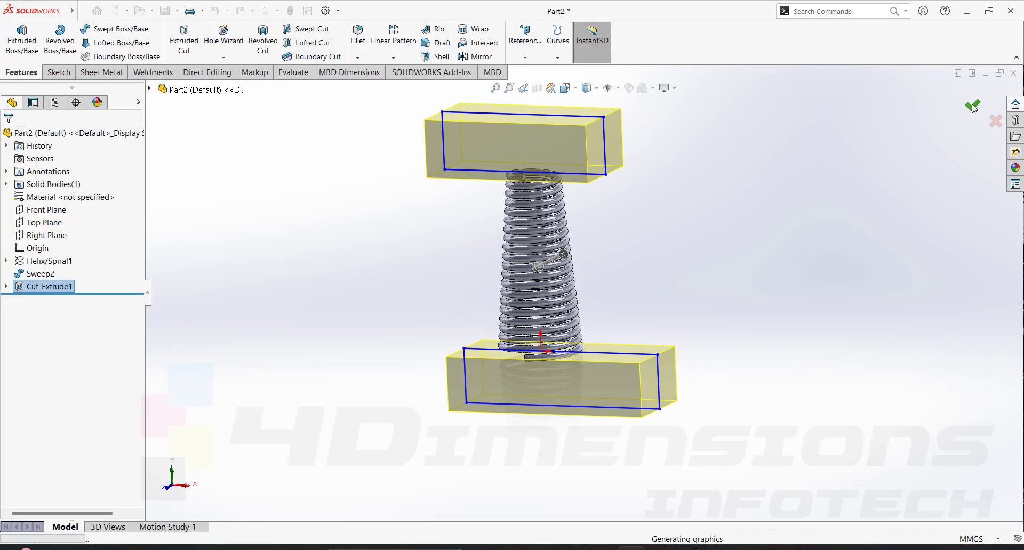
Step: Inspect the trimmed bottom coil up close and view the whole spring from several angles
scroll(596, 342, "down", 10)
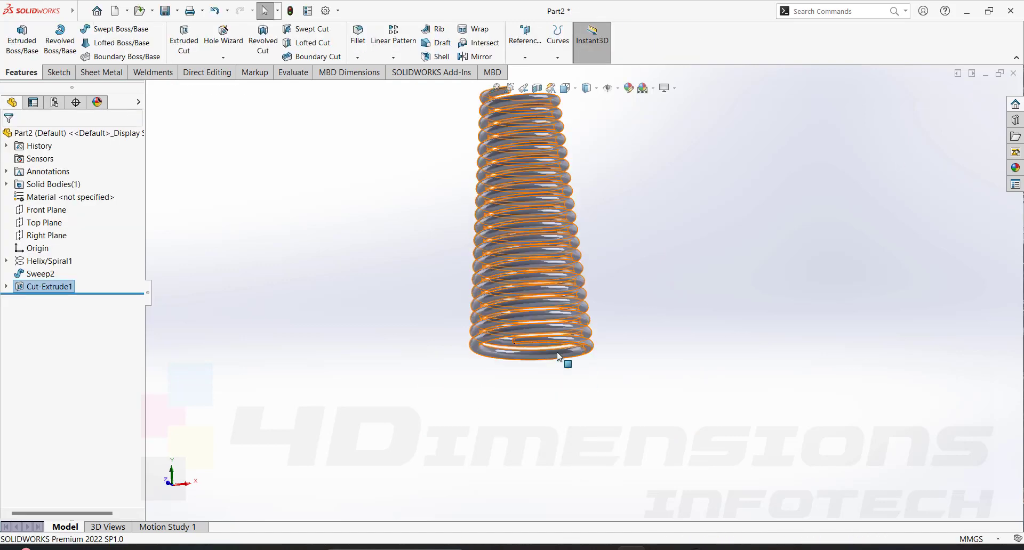
scroll(519, 274, "up", 3)
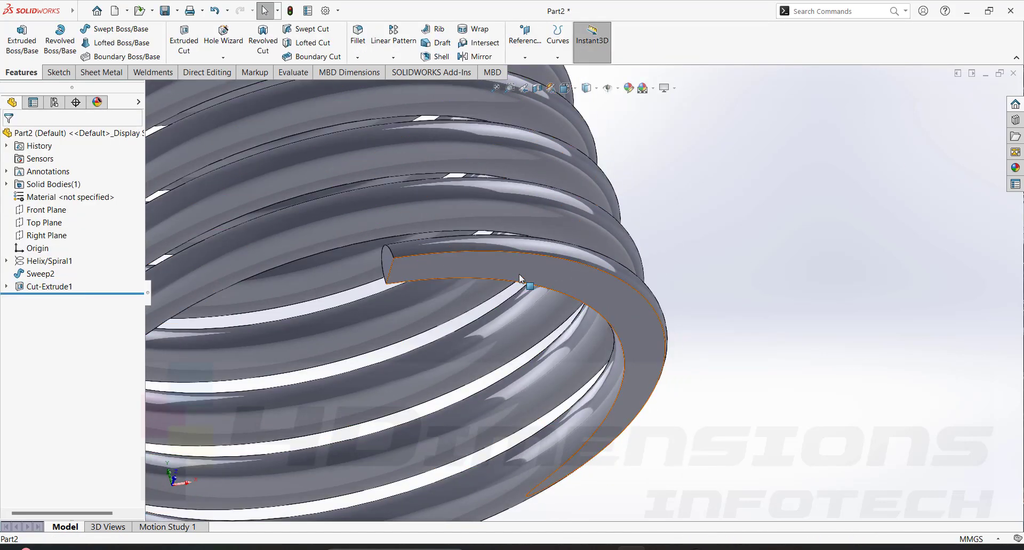
left_click(646, 316)
scroll(647, 316, "up", 6)
middle_click_drag(629, 241, 603, 254)
scroll(603, 254, "down", 3)
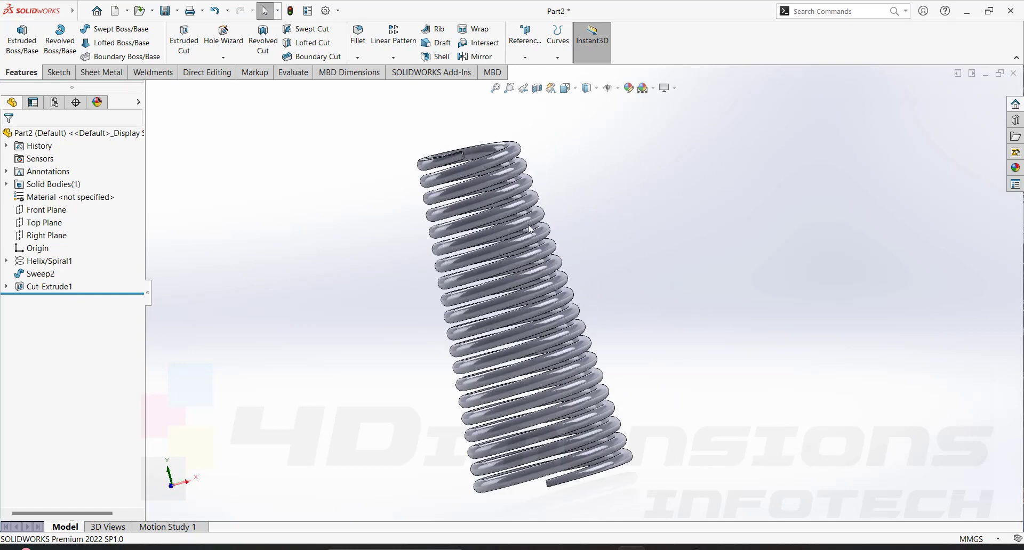
scroll(541, 233, "up", 3)
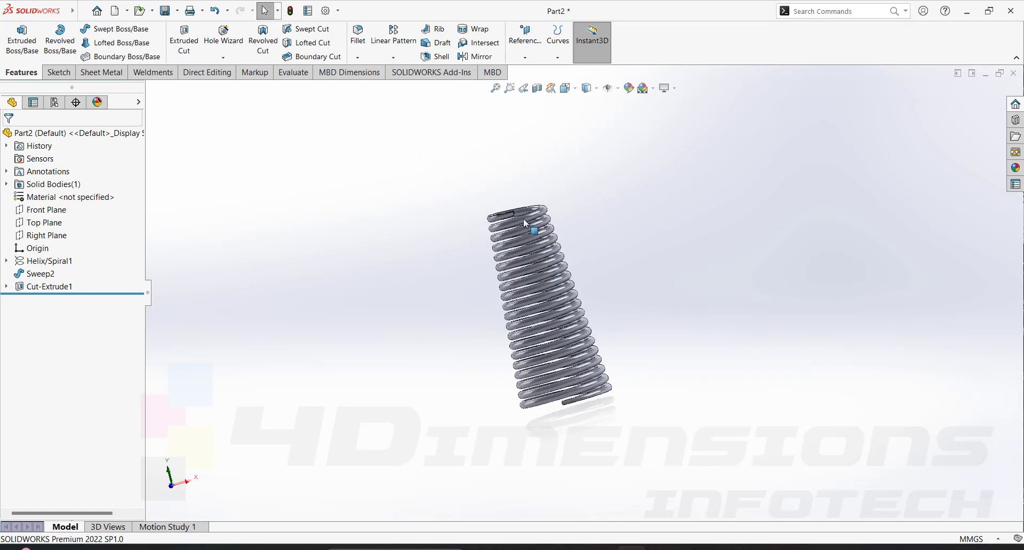
Step: Edit the helix to a 6 mm pitch and check the rebuilt spring in isometric and rotated views
left_click(48, 261)
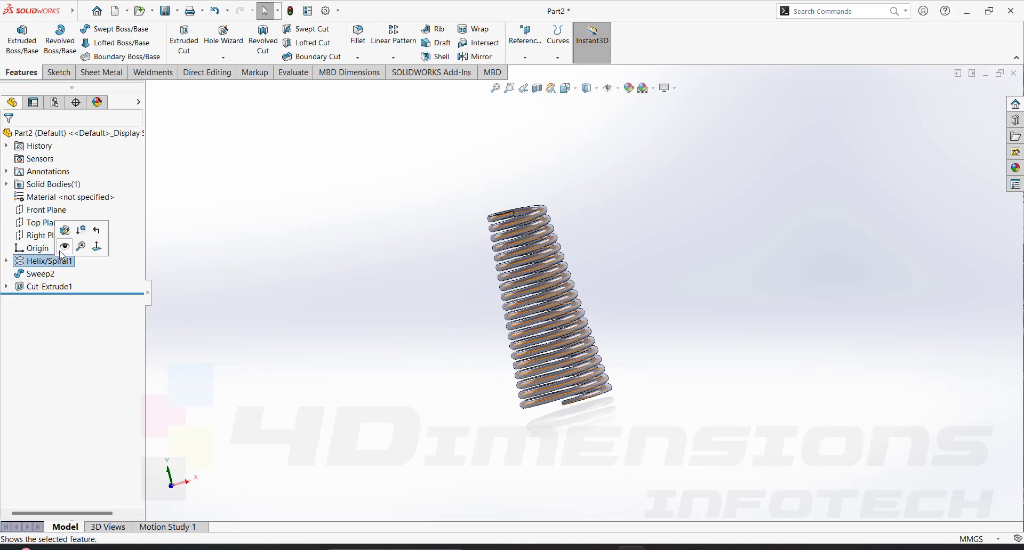
left_click(69, 237)
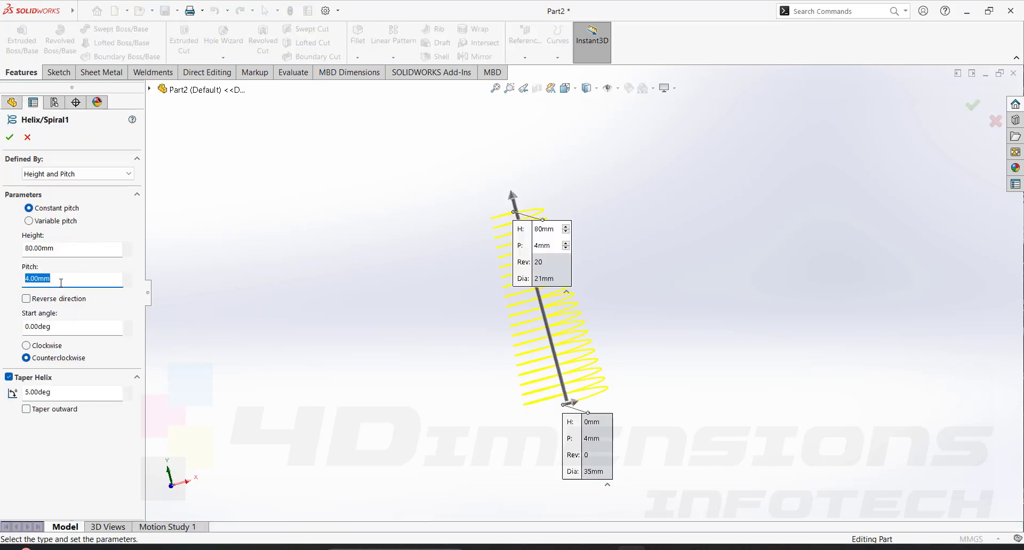
type("6")
key("Return")
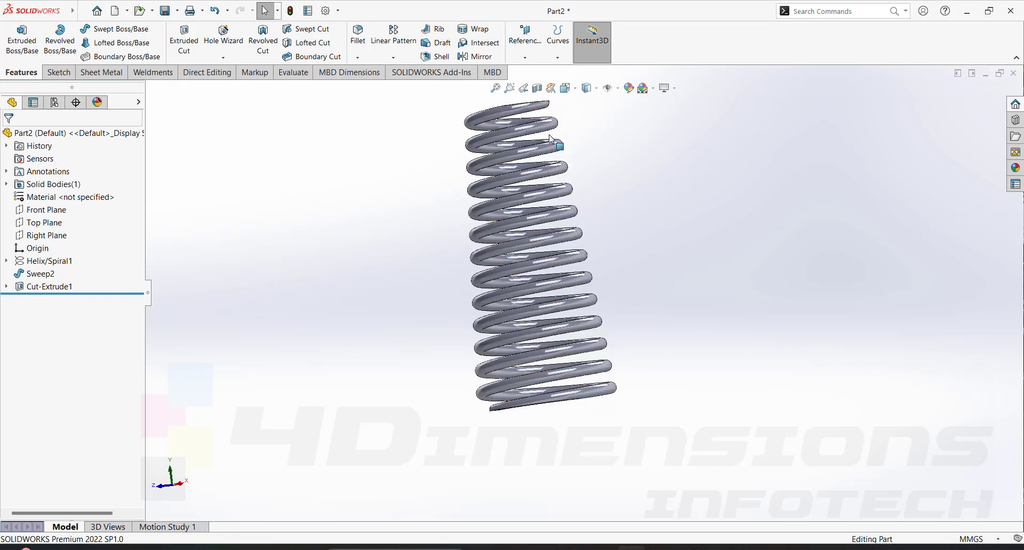
key("ctrl+7")
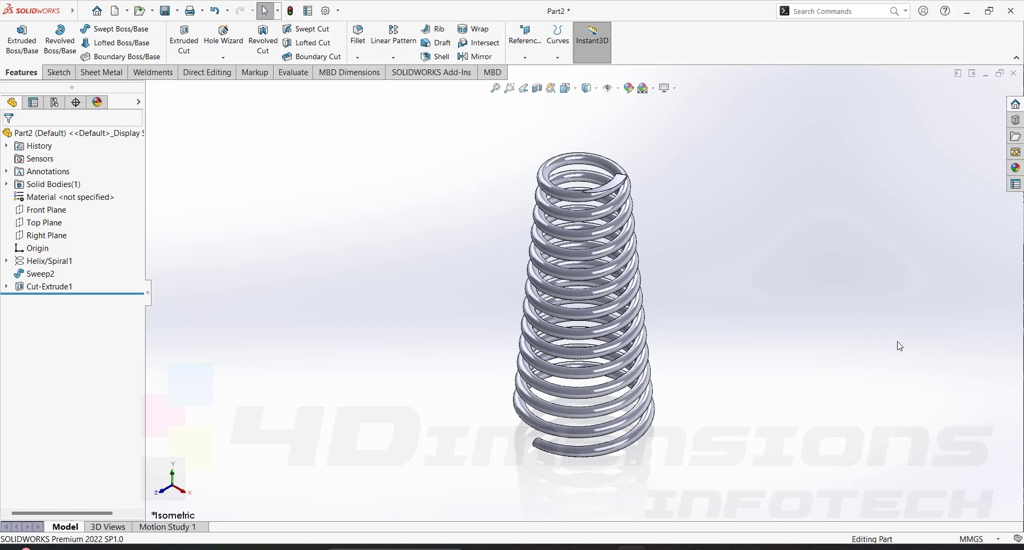
middle_click_drag(900, 347, 629, 325)
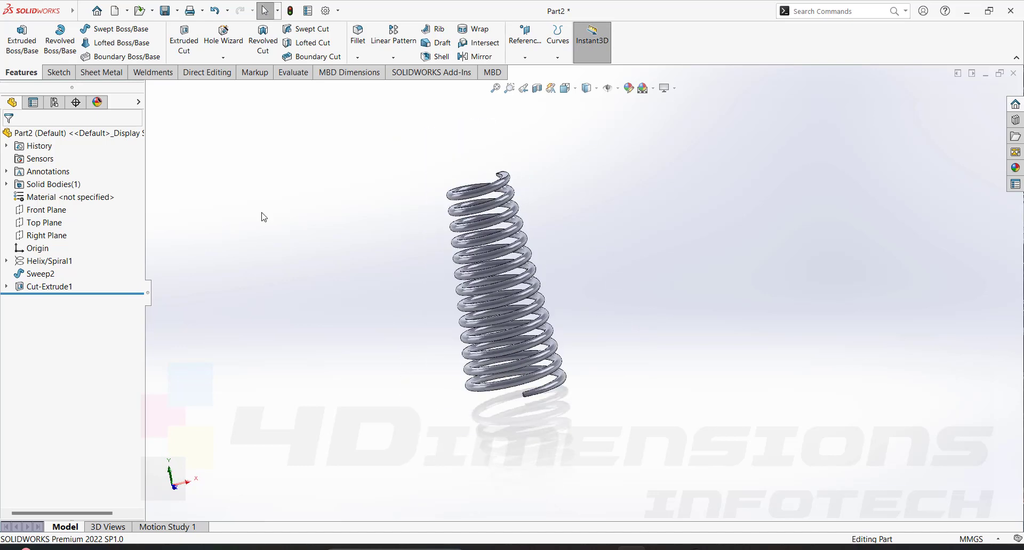
Step: Create a new part and sketch a 15 × 80 mm corner rectangle from the origin on the Front Plane
key("ctrl+n")
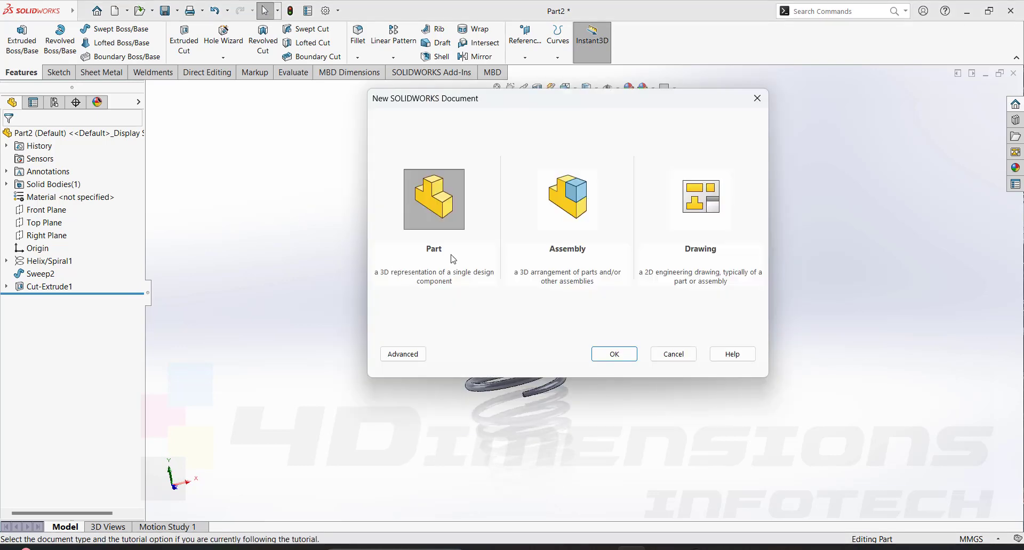
left_click(614, 354)
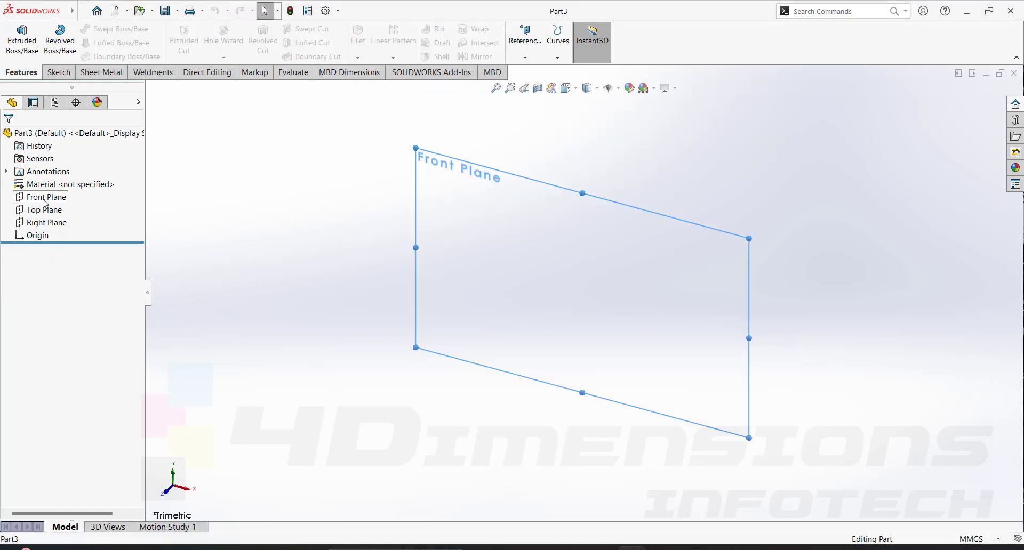
left_click(46, 197)
left_click(54, 188)
key("l")
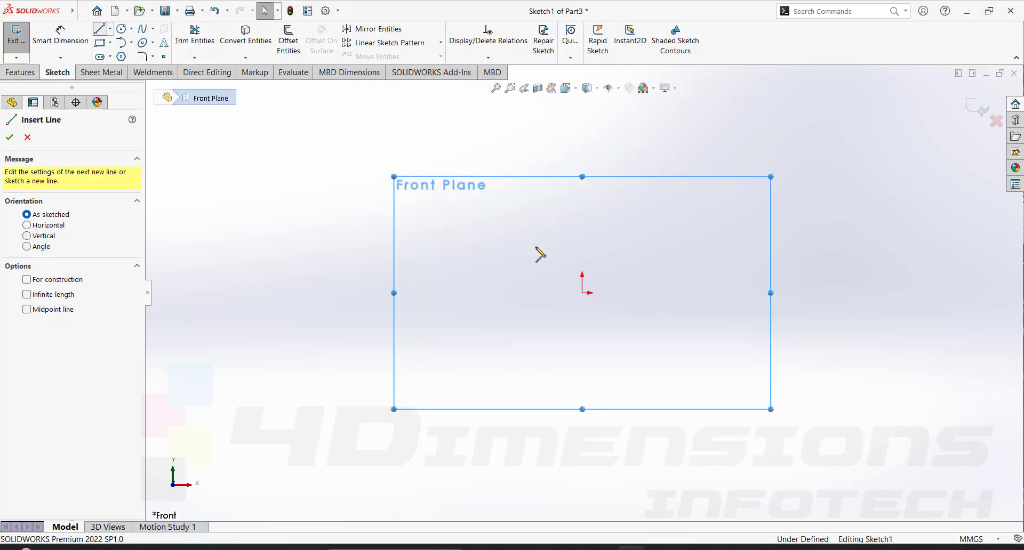
left_click(111, 42)
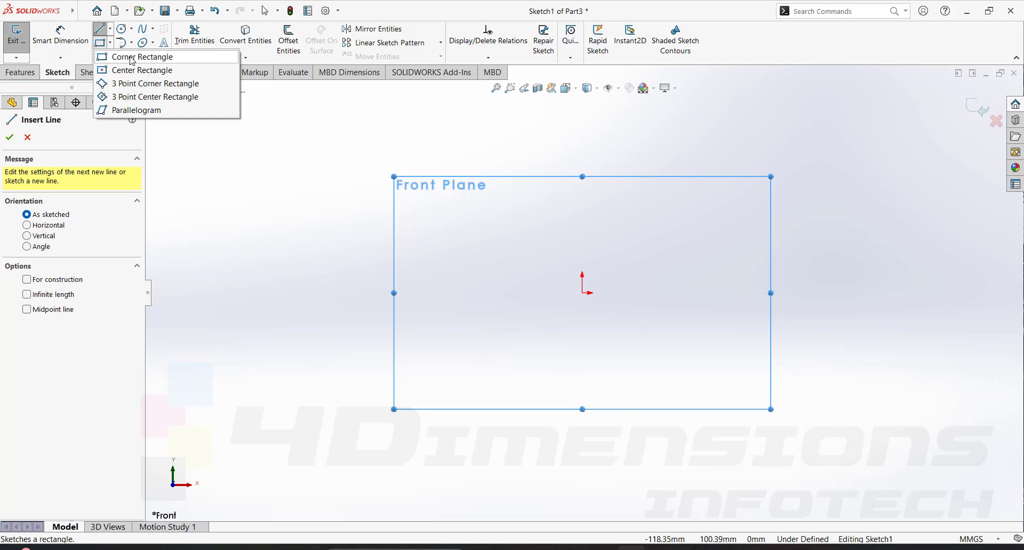
left_click(132, 58)
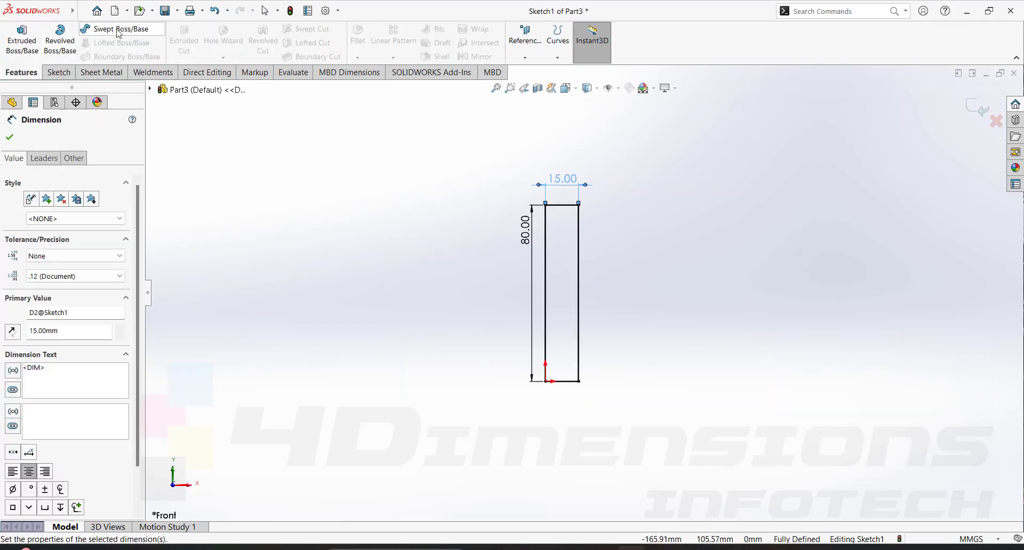
Step: Revolve the rectangle 360° about its 80 mm edge through the origin to form a solid cylinder
left_click(76, 39)
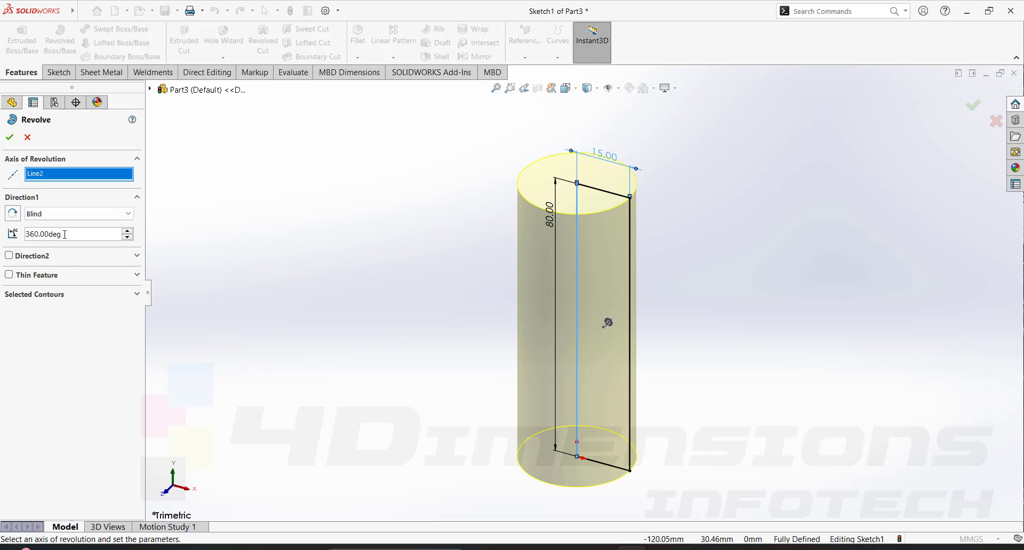
left_click(10, 137)
middle_click_drag(498, 299, 633, 320)
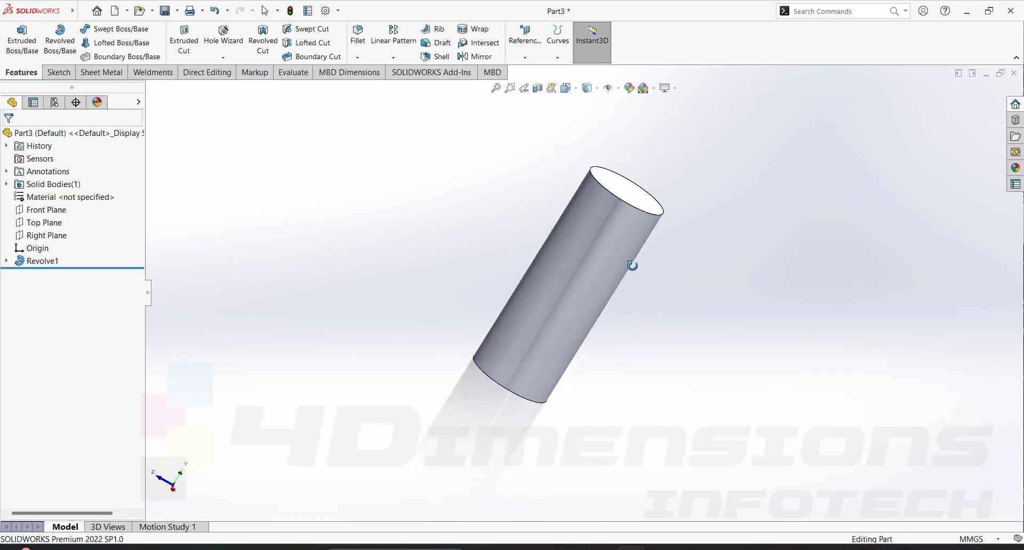
Step: Set the cylinder's radius dimension to 10 mm and rebuild the part
left_click(600, 229)
mouse_move(604, 258)
middle_mouse_down()
mouse_move(667, 254)
mouse_move(579, 192)
middle_mouse_up()
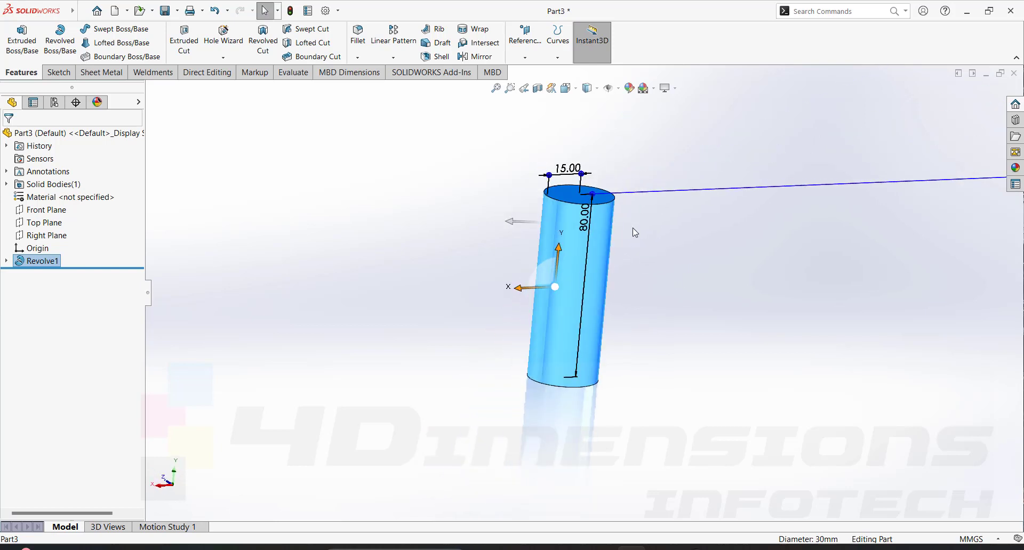
double_click(564, 184)
type("20")
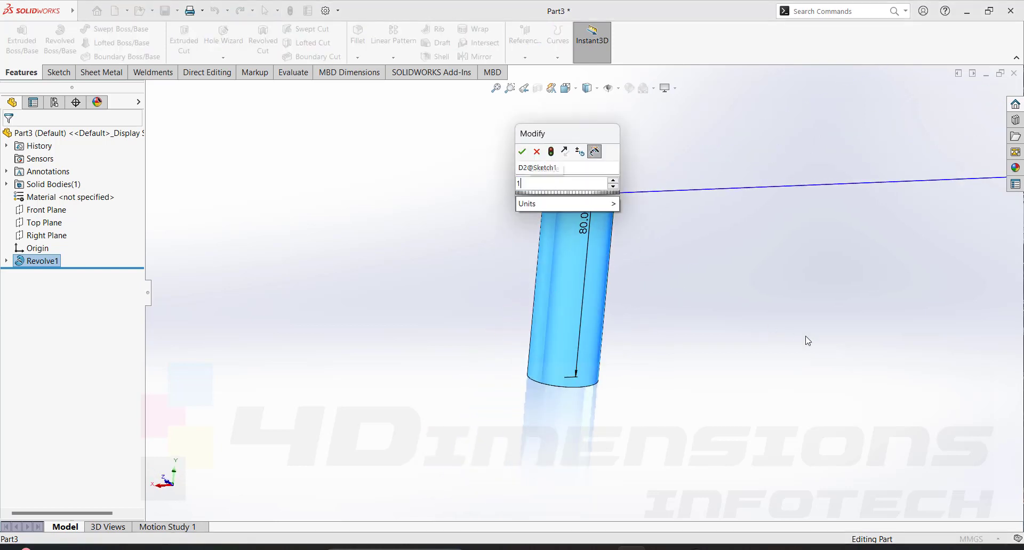
key("Return")
left_click(616, 220)
scroll(616, 220, "down", 2)
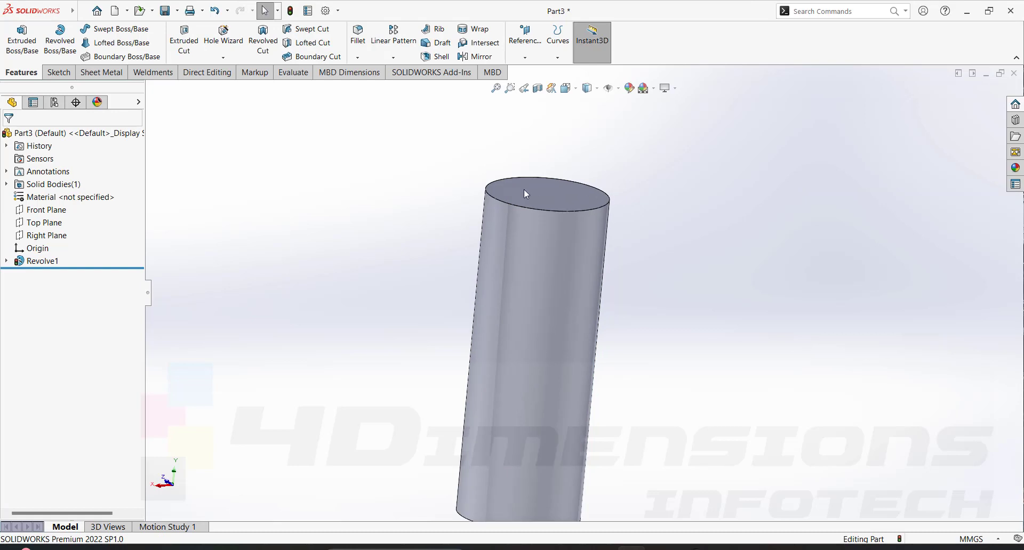
scroll(673, 214, "up", 4)
middle_click_drag(671, 230, 661, 258)
scroll(591, 261, "down", 2)
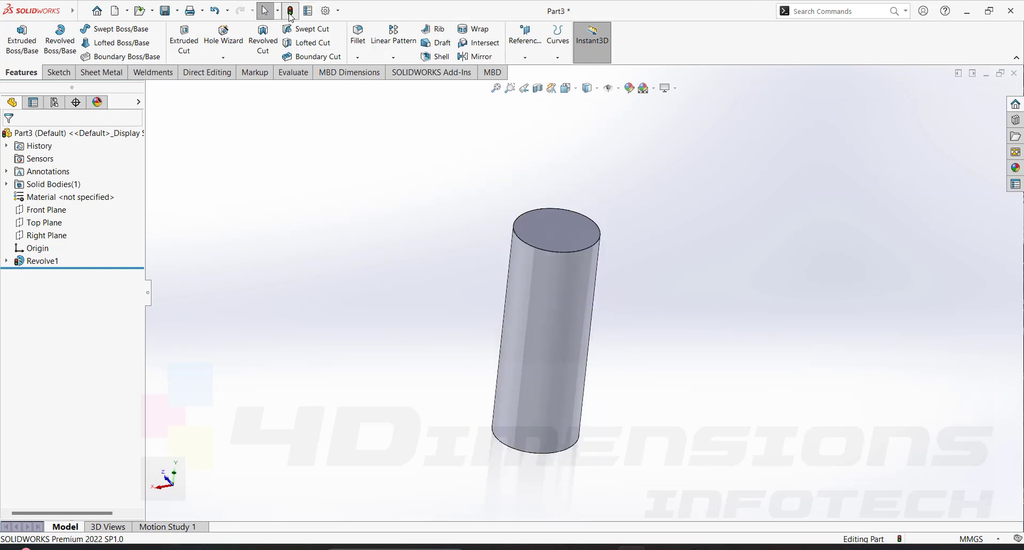
scroll(564, 315, "up", 2)
middle_click_drag(565, 314, 597, 343)
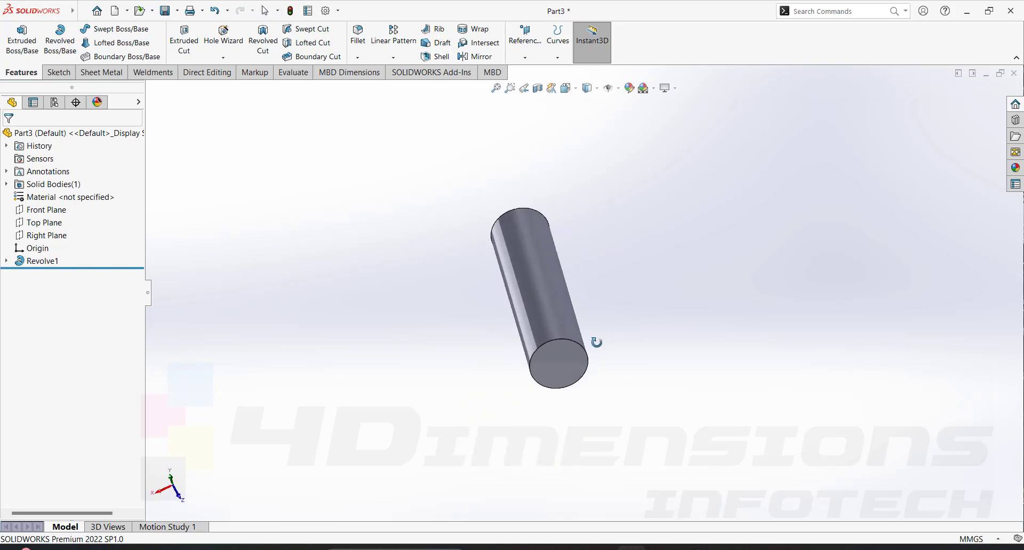
Step: Start a sketch on the cylinder's bottom face and convert the face outline into a sketch circle
left_click(559, 360)
left_click(607, 328)
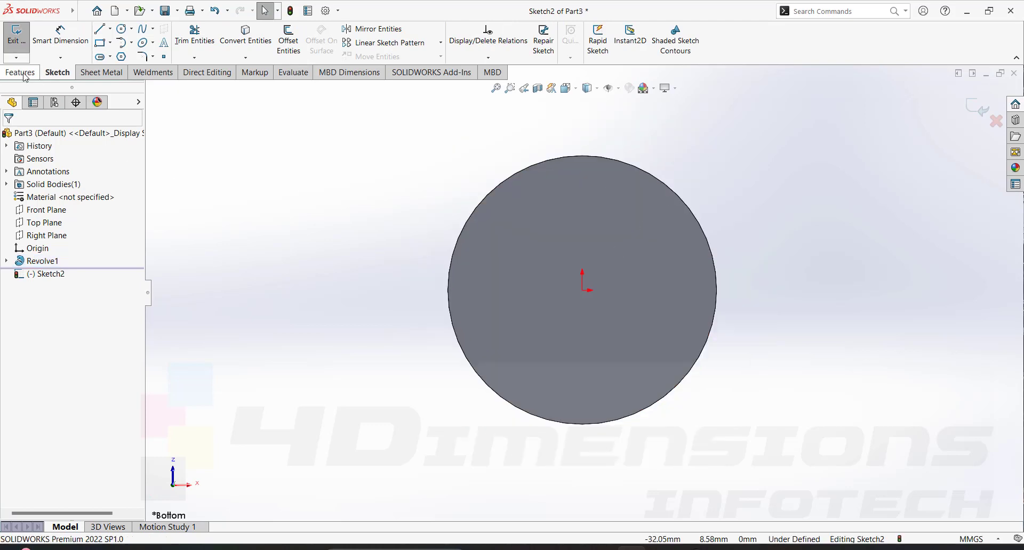
left_click(665, 220)
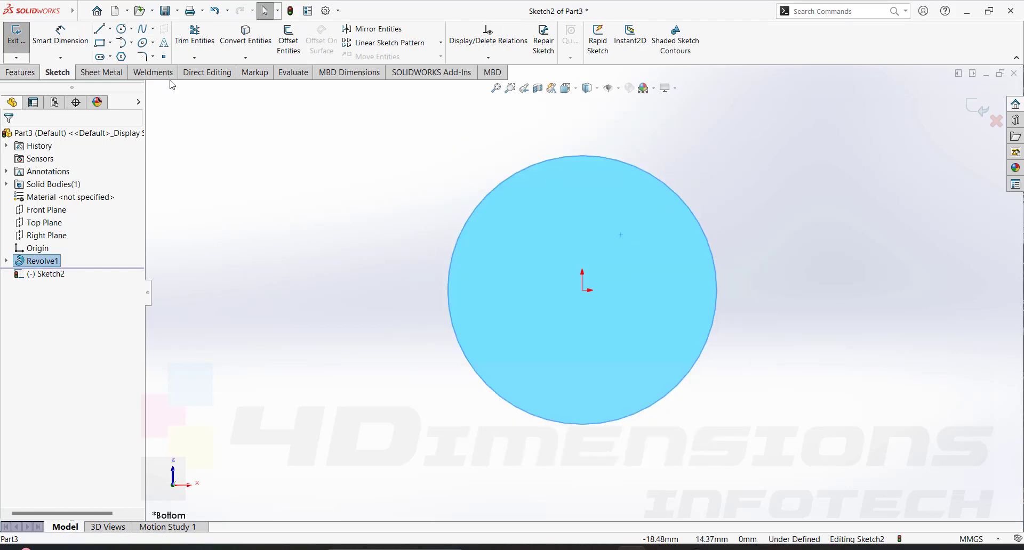
left_click(252, 44)
mouse_move(394, 263)
middle_mouse_down()
mouse_move(742, 347)
mouse_move(715, 281)
mouse_move(761, 293)
mouse_move(775, 260)
mouse_move(784, 297)
middle_mouse_up()
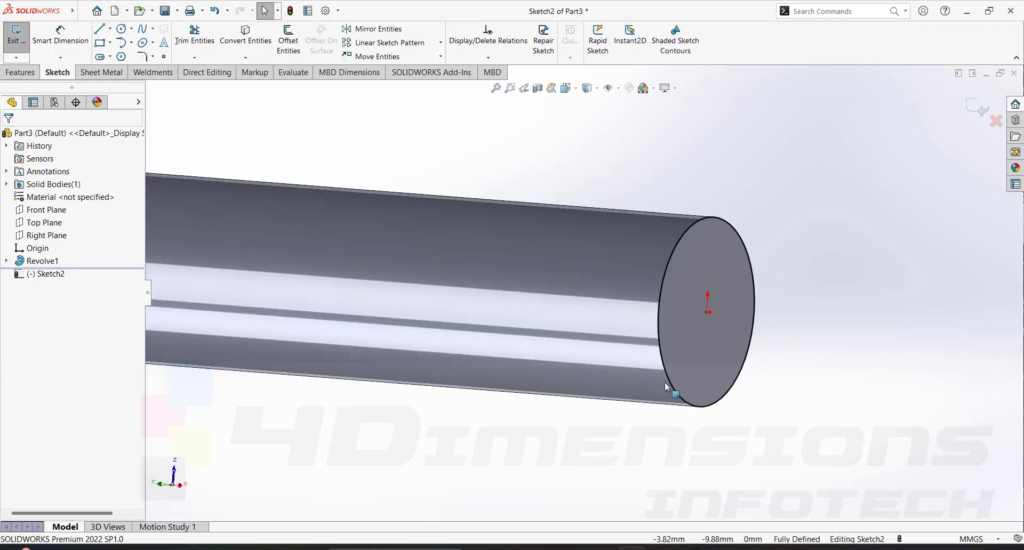
middle_click_drag(809, 251, 588, 352)
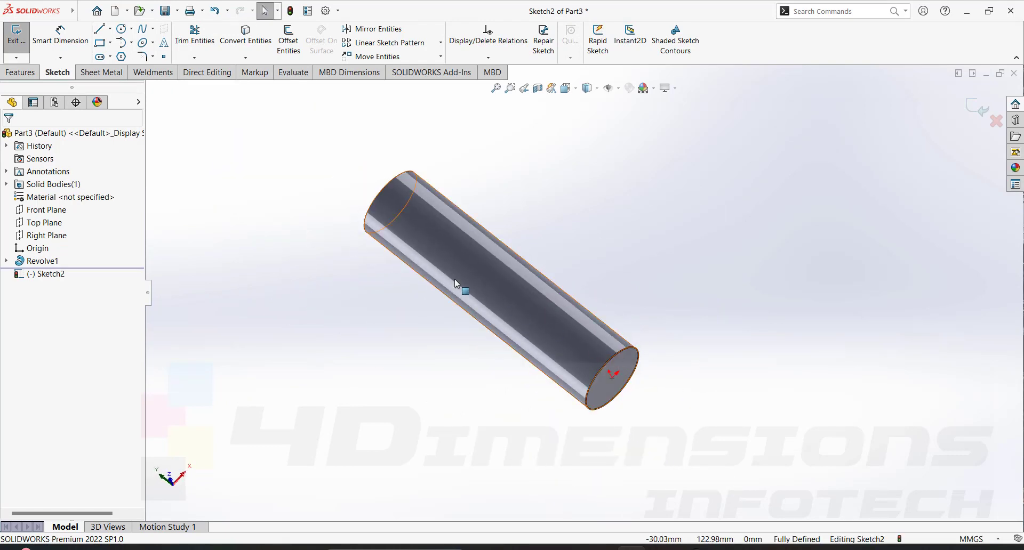
Step: Start a helix from the converted circle and reverse its direction so it runs along the cylinder
left_click(26, 74)
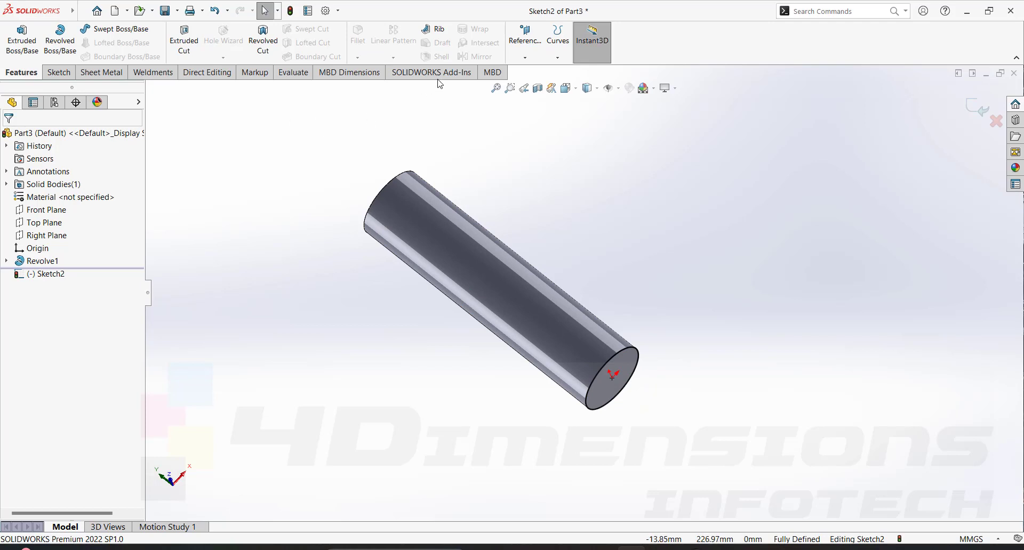
left_click(557, 57)
left_click(577, 87)
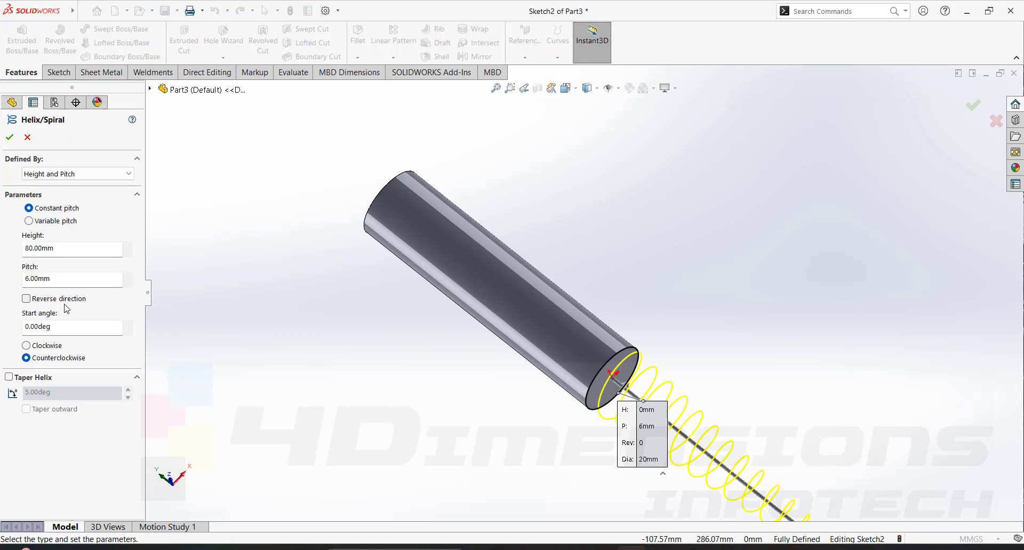
left_click(26, 299)
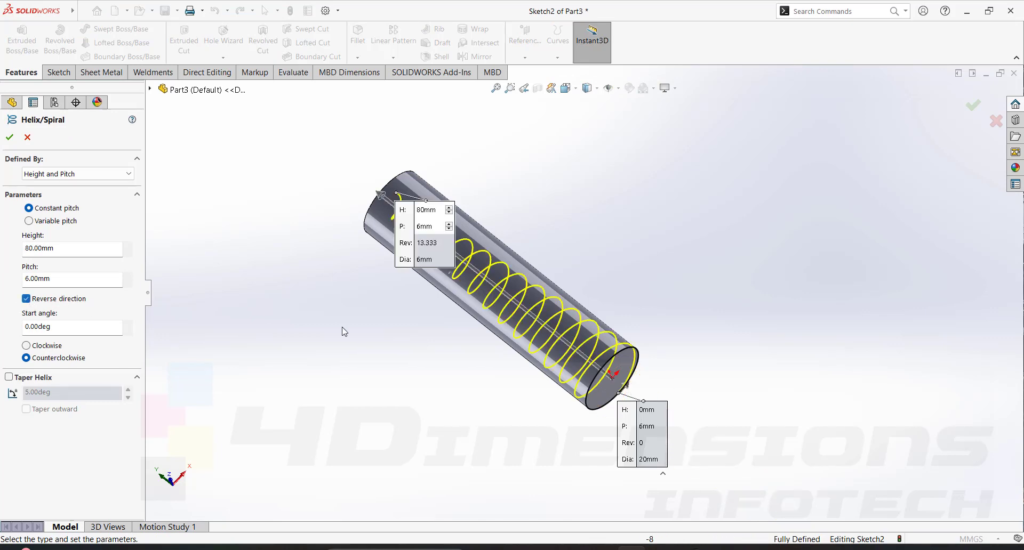
middle_click_drag(344, 332, 451, 222)
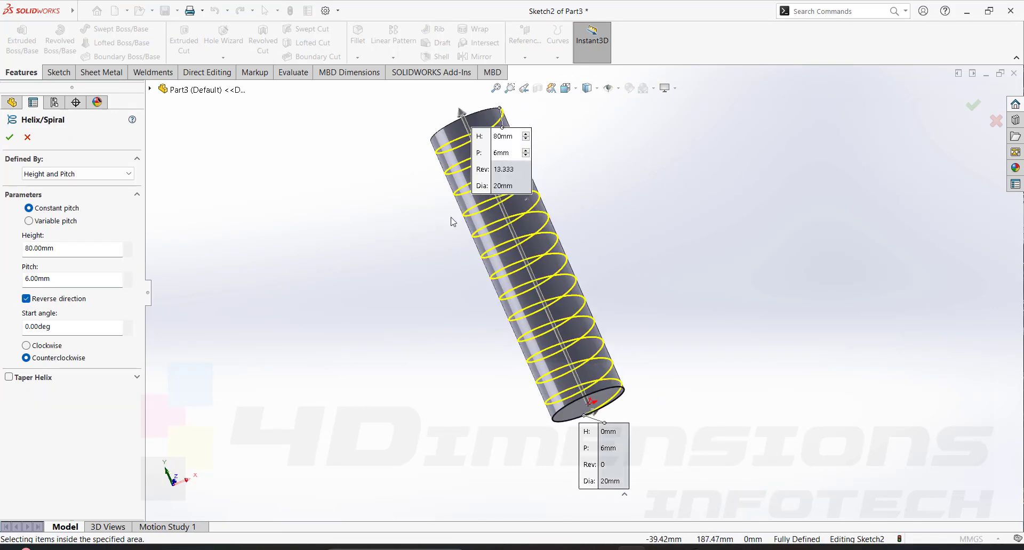
Step: Define the helix by height and pitch with a 60 mm height and 4 mm constant pitch, and finish it
left_click(59, 174)
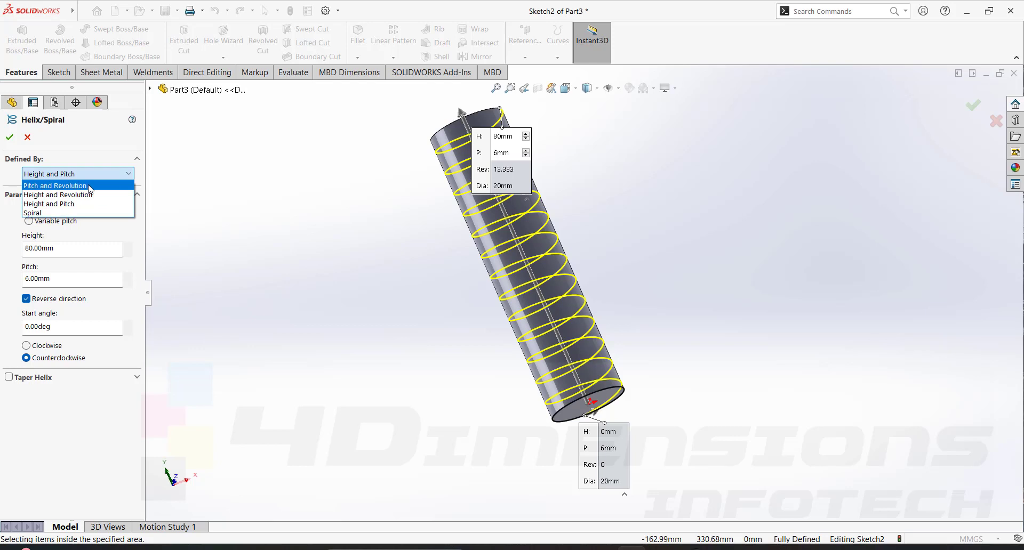
left_click(60, 206)
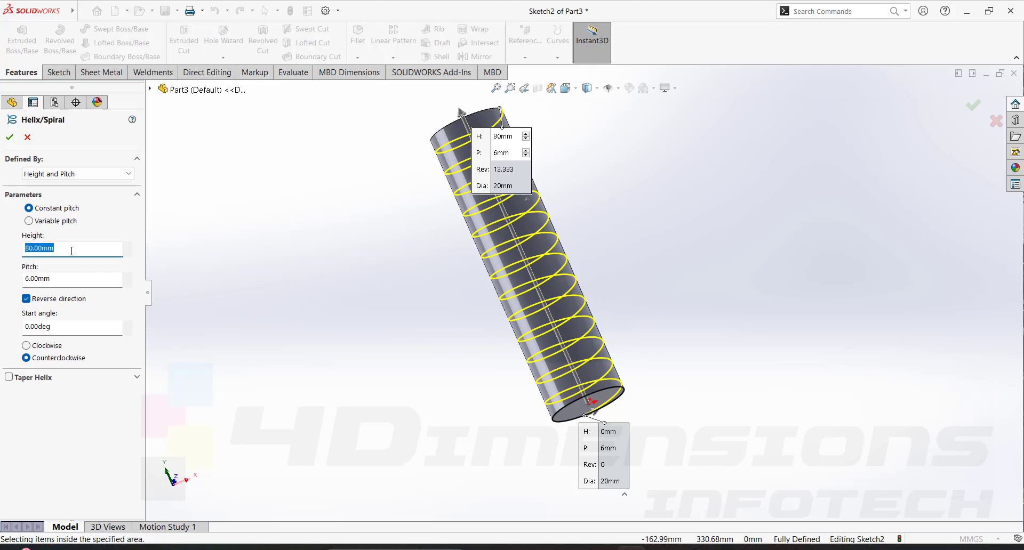
key("Return")
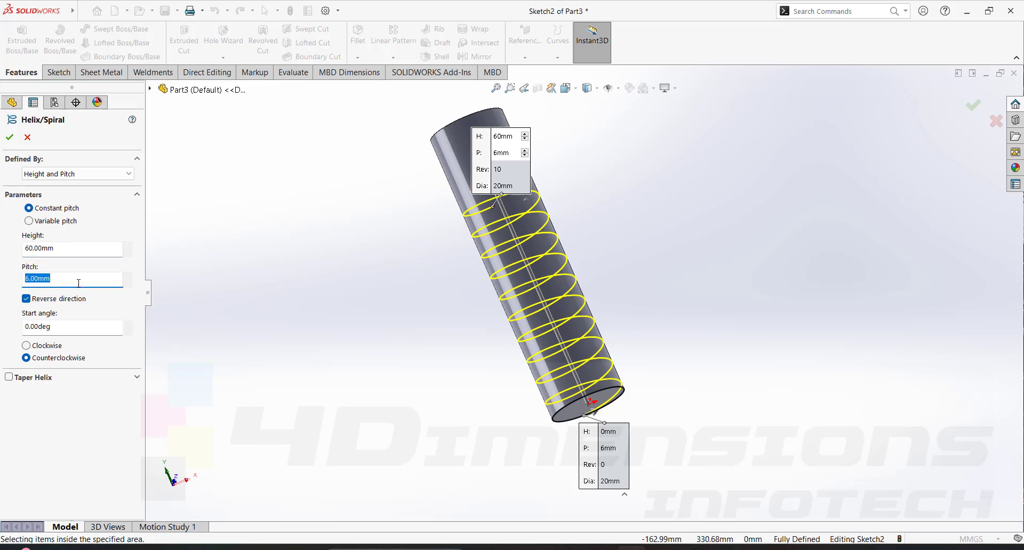
key("Return")
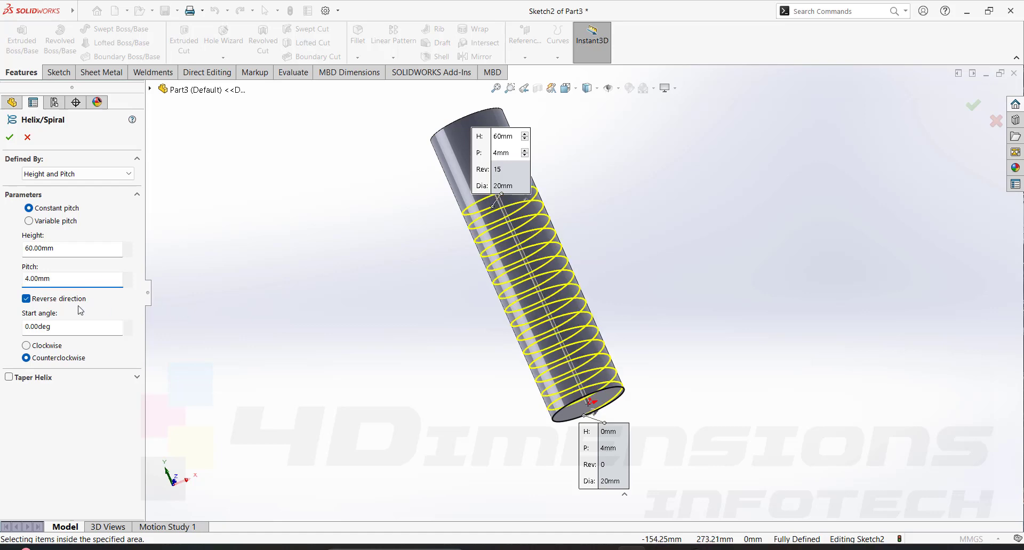
scroll(569, 309, "up", 4)
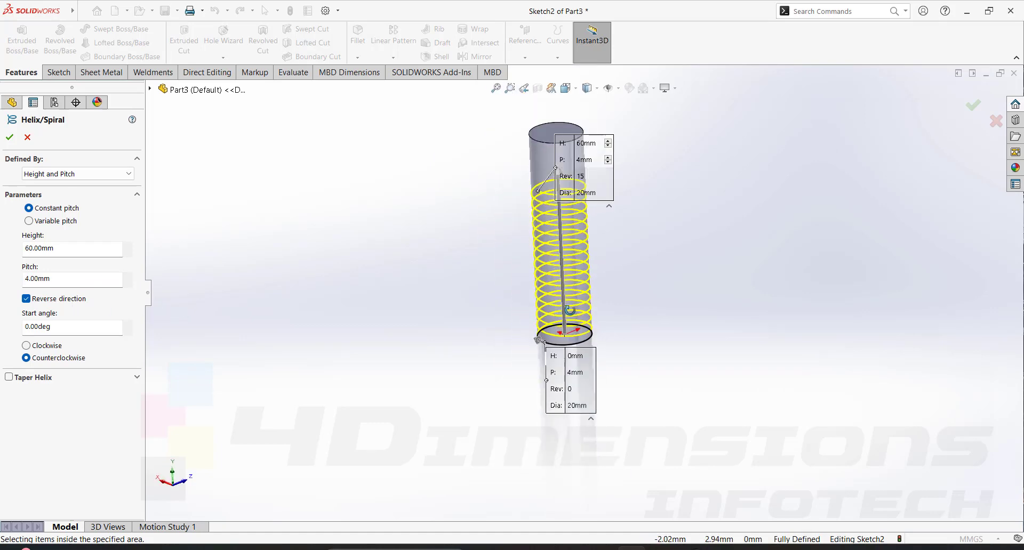
middle_click_drag(569, 309, 560, 357)
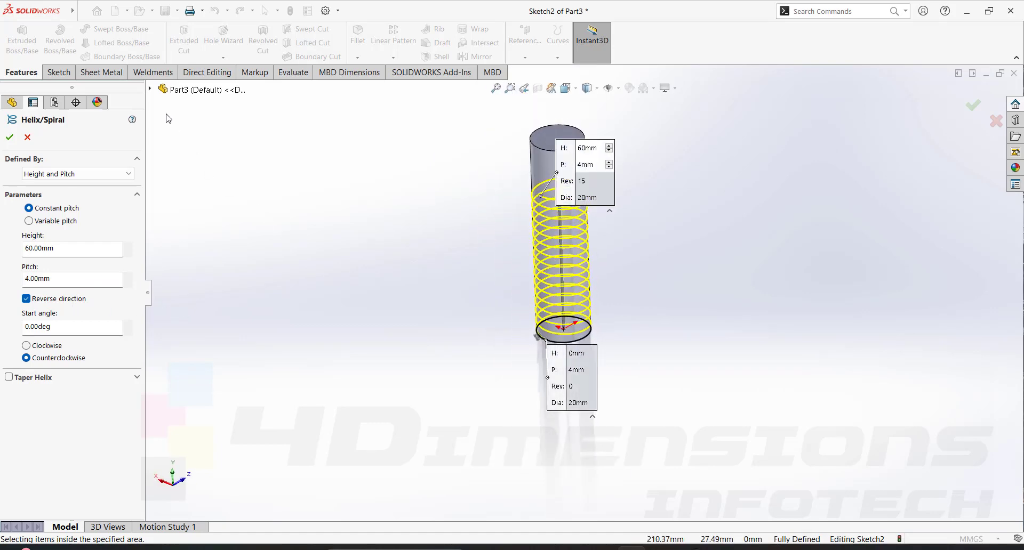
key("Return")
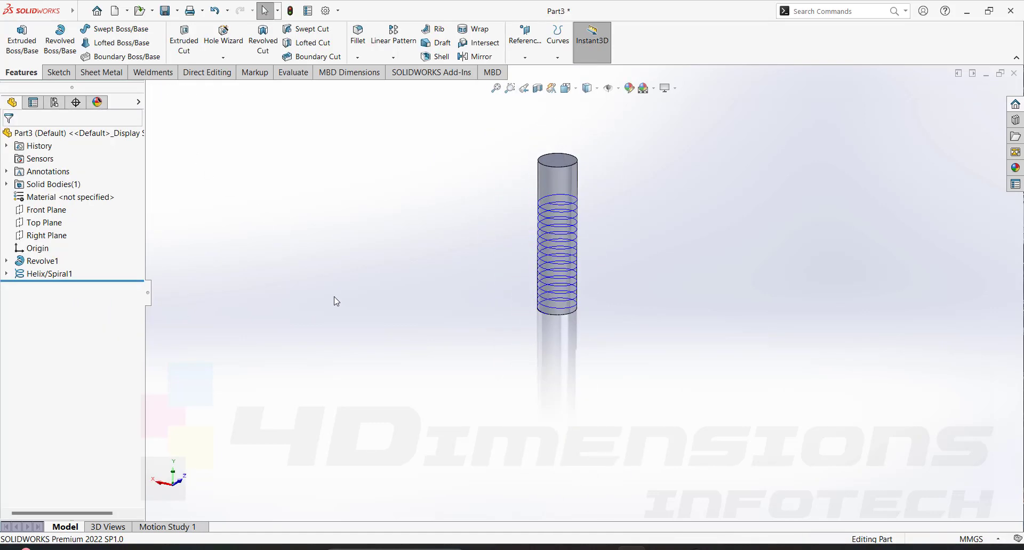
Step: Sketch a closed triangle on the Right Plane beside the cylinder's lower end, with its tip towards the cylinder and a vertical outer side
left_click(47, 240)
scroll(501, 302, "down", 5)
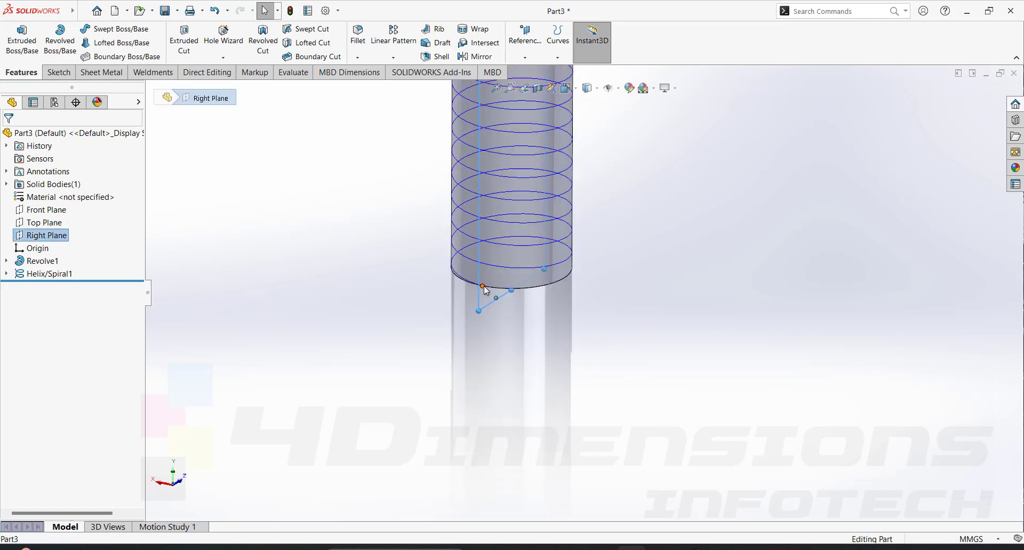
scroll(577, 288, "up", 3)
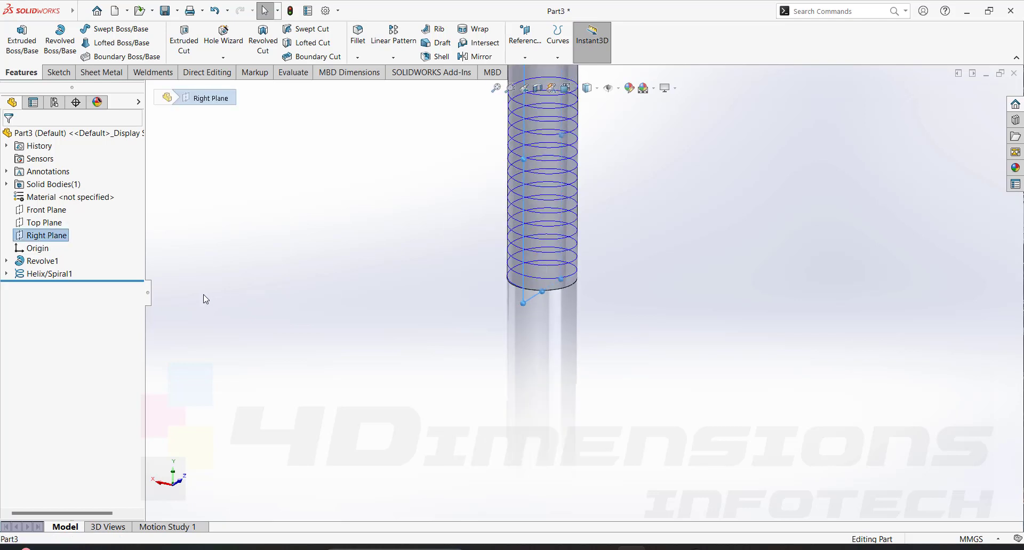
scroll(556, 349, "up", 3)
middle_click_drag(556, 349, 586, 328)
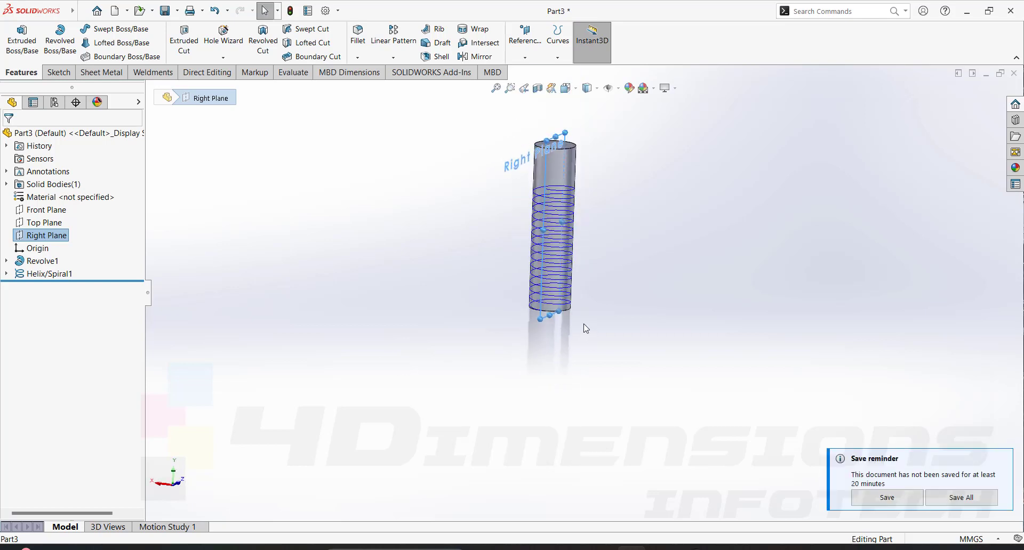
scroll(561, 320, "down", 3)
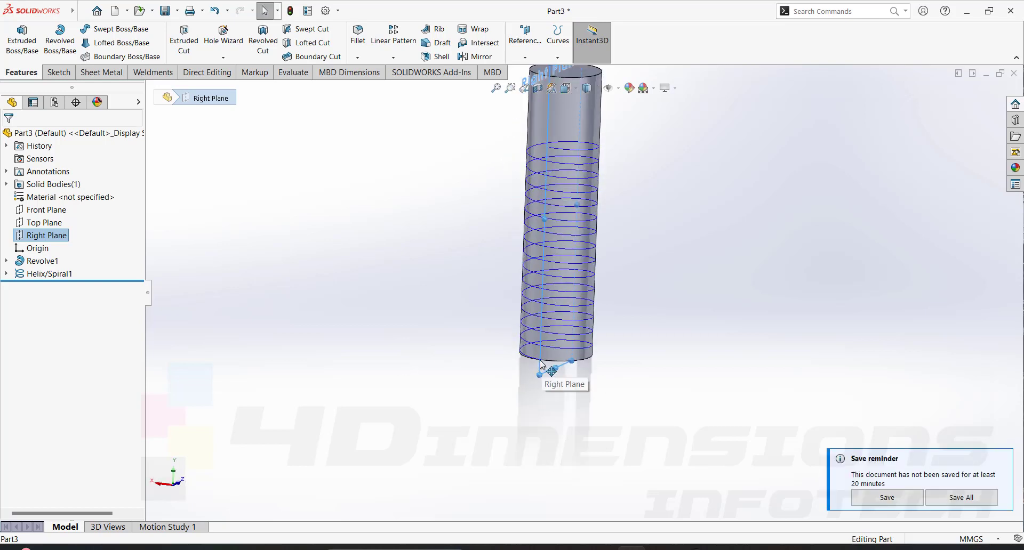
scroll(640, 328, "up", 4)
middle_click_drag(627, 313, 598, 305)
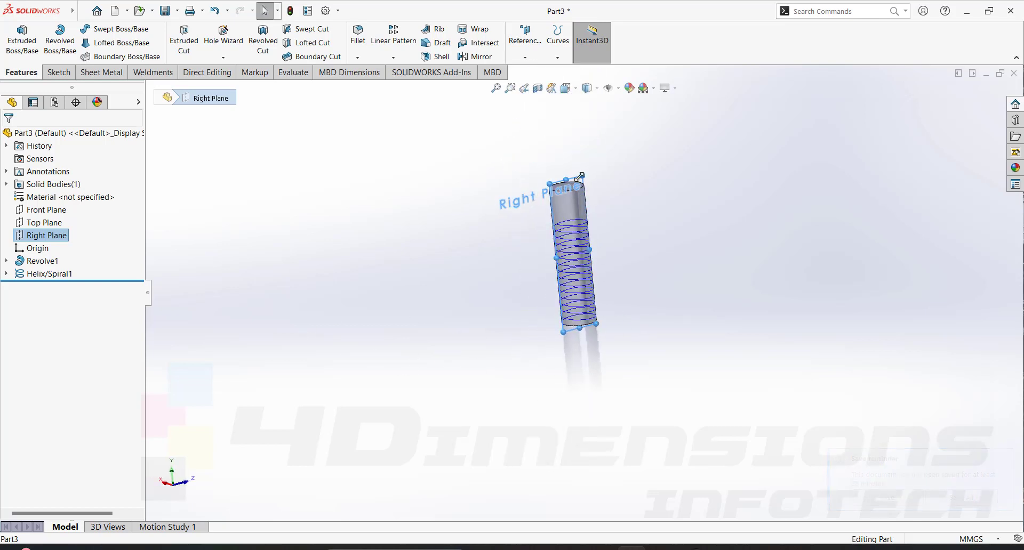
right_click_drag(580, 177, 570, 223)
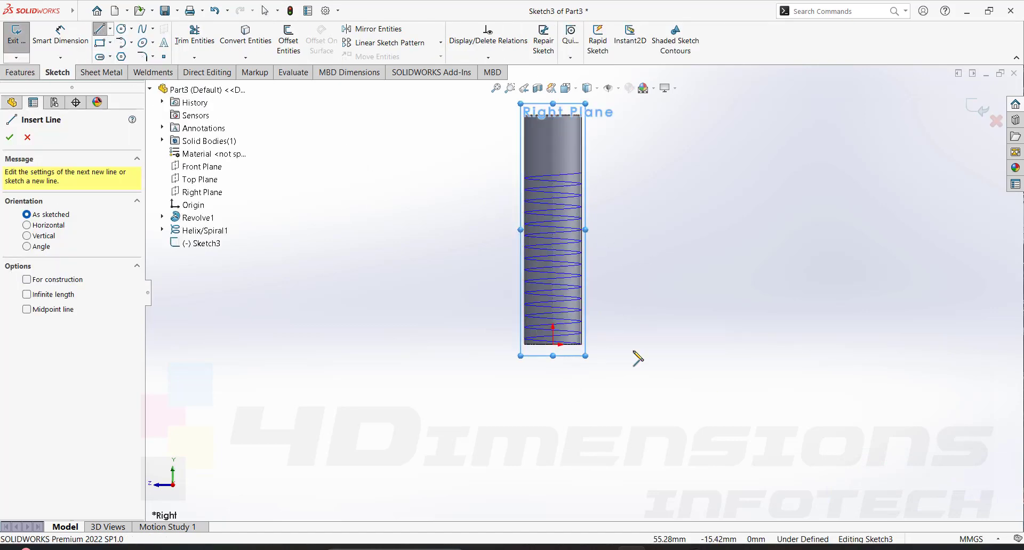
scroll(614, 350, "down", 5)
key("Escape")
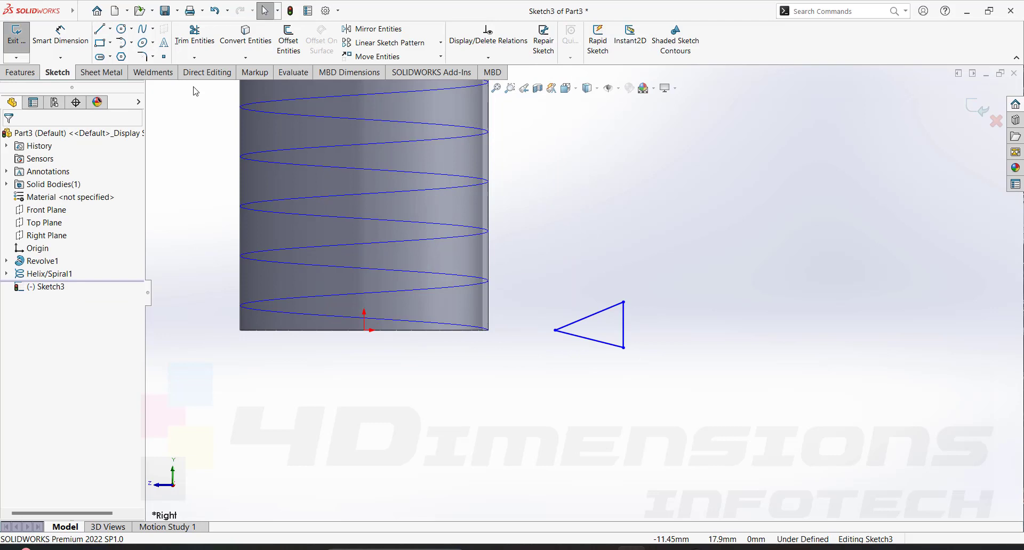
Step: Draw a horizontal construction centerline inside the triangle, ending at the midpoint of its vertical side
left_click(110, 28)
left_click(128, 52)
left_click(555, 330)
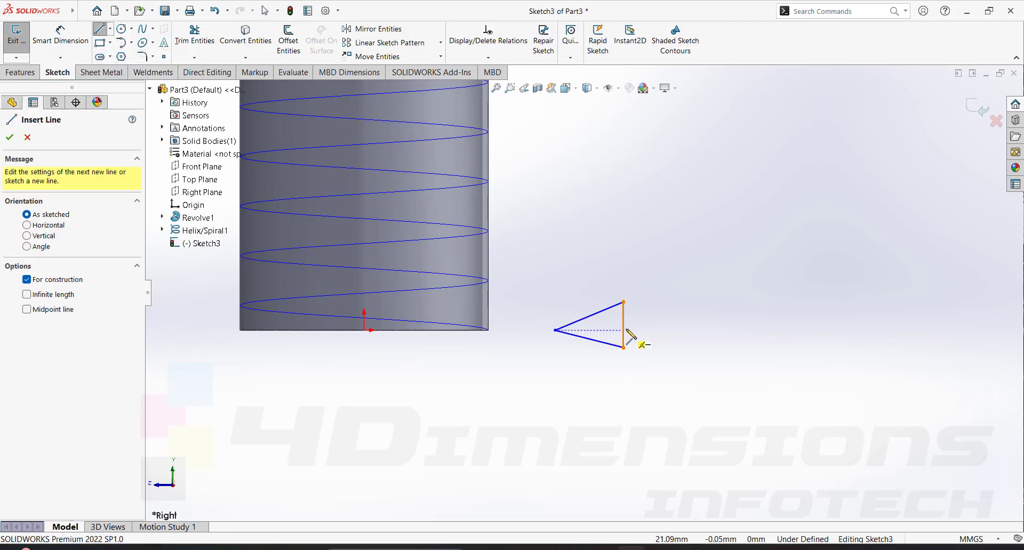
left_click(624, 330)
key("Escape")
scroll(629, 335, "down", 2)
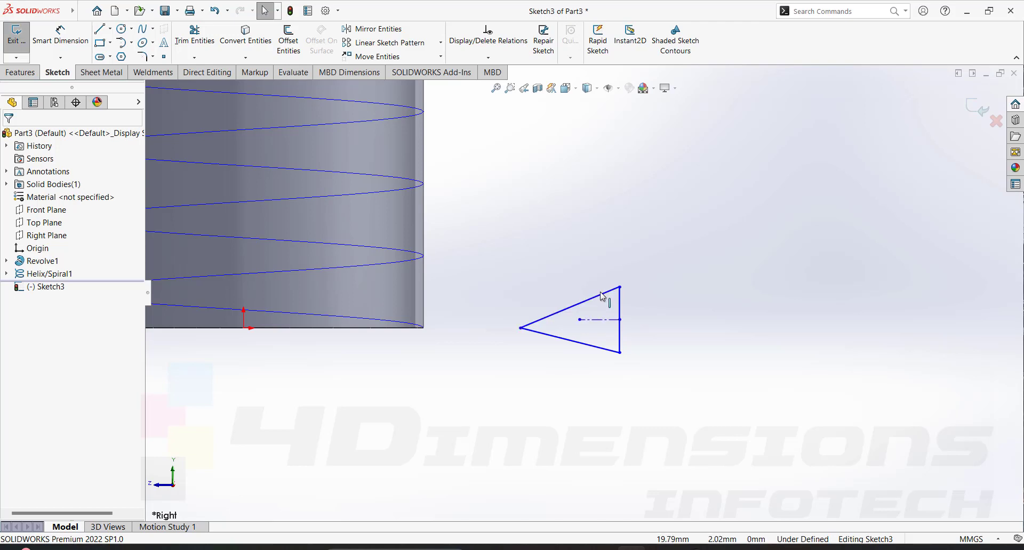
Step: Make the triangle's two slanted sides symmetric about the horizontal centerline
left_click(603, 299)
left_click(599, 346, "ctrl")
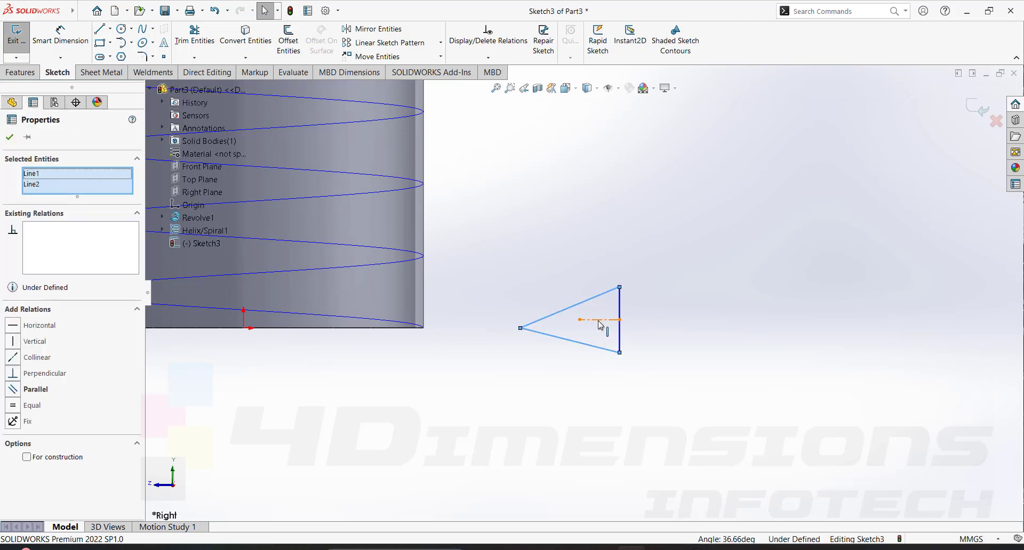
left_click(598, 319, "ctrl")
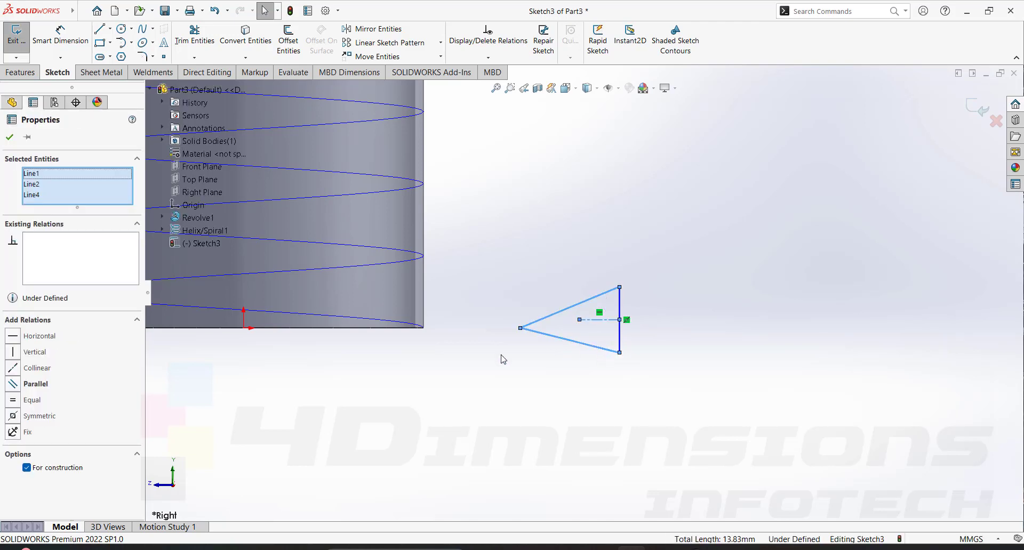
left_click(12, 419)
Step: Dimension the horizontal distance from the triangle's tip to its vertical side as 3 mm
right_click_drag(395, 419, 406, 381)
left_click(520, 328)
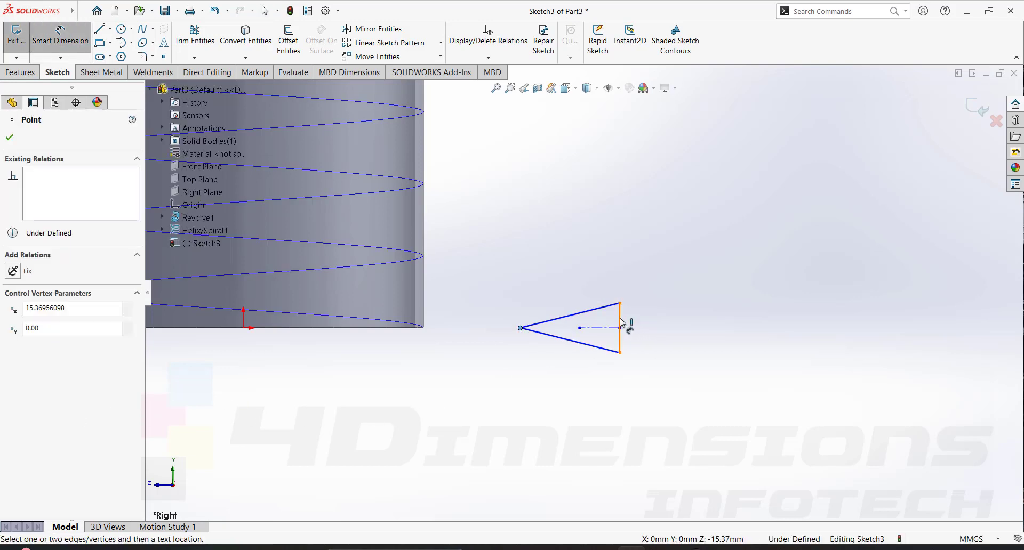
left_click(620, 323)
left_click(594, 293)
type("3")
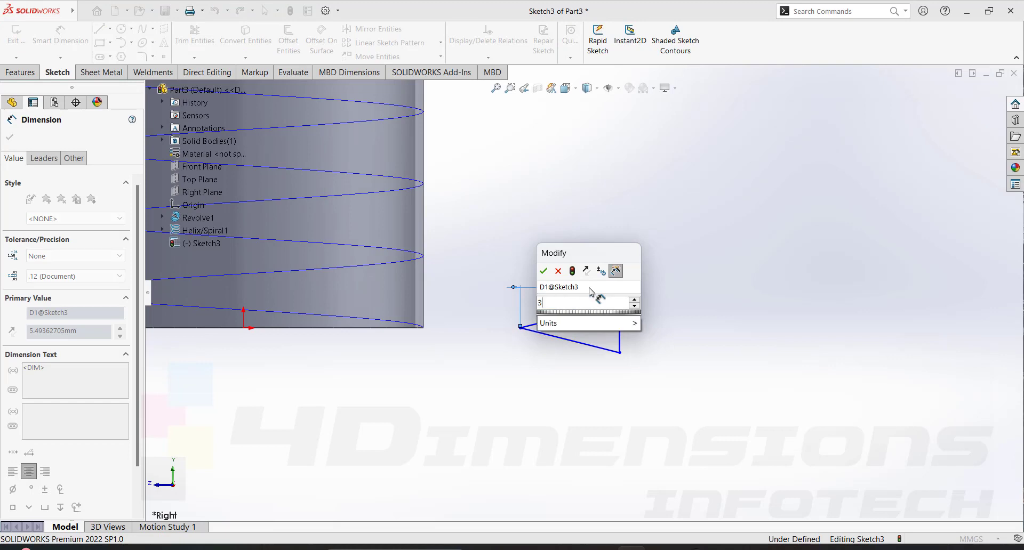
key("Return")
Step: Dimension the triangle's vertical side as 2.5 mm
left_click(620, 322)
scroll(622, 321, "up", 2)
scroll(640, 320, "down", 2)
left_click(629, 321)
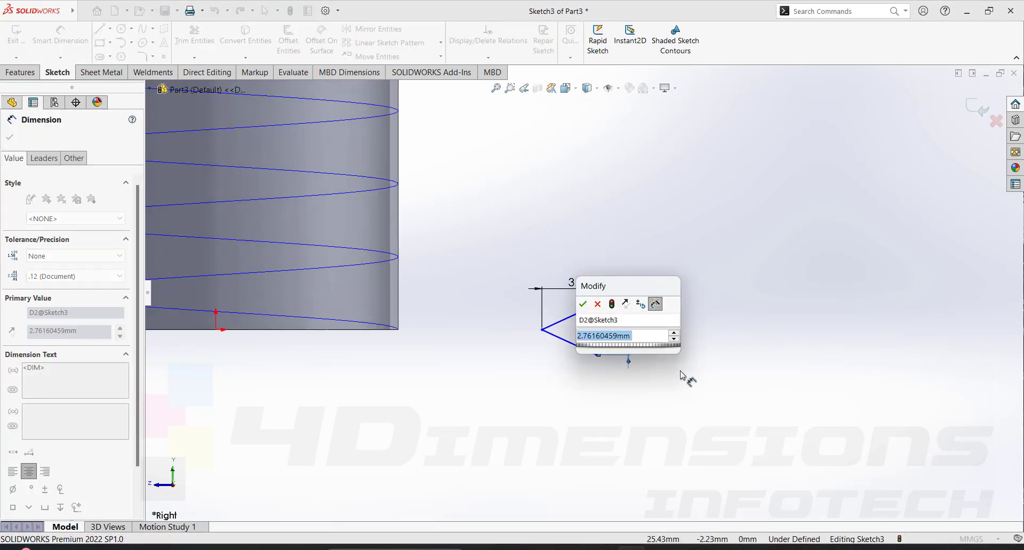
type("2.5")
key("Return")
key("Escape")
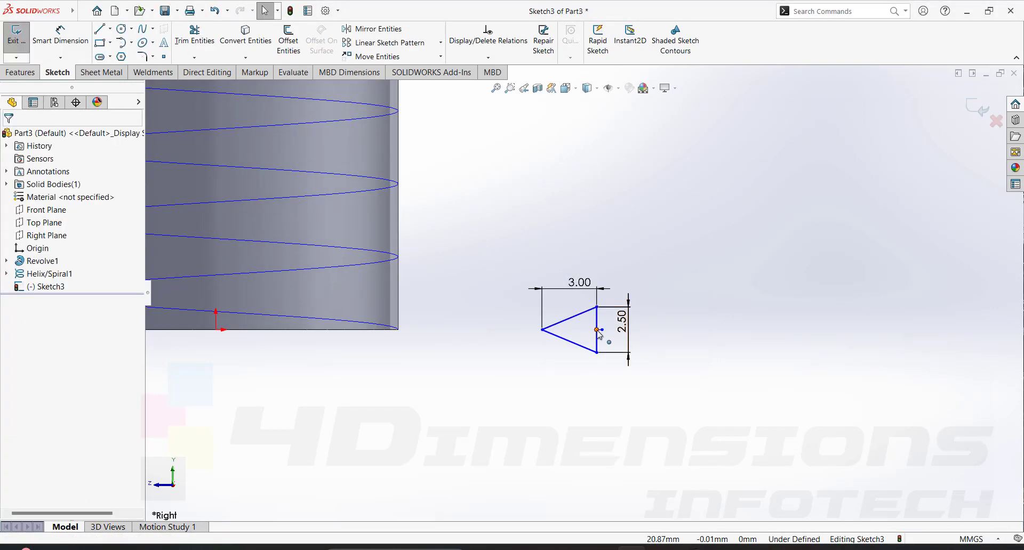
Step: Add a Pierce relation between the midpoint of the triangle's vertical side and the helix, and exit the sketch
left_click(598, 330)
left_click(379, 328, "ctrl")
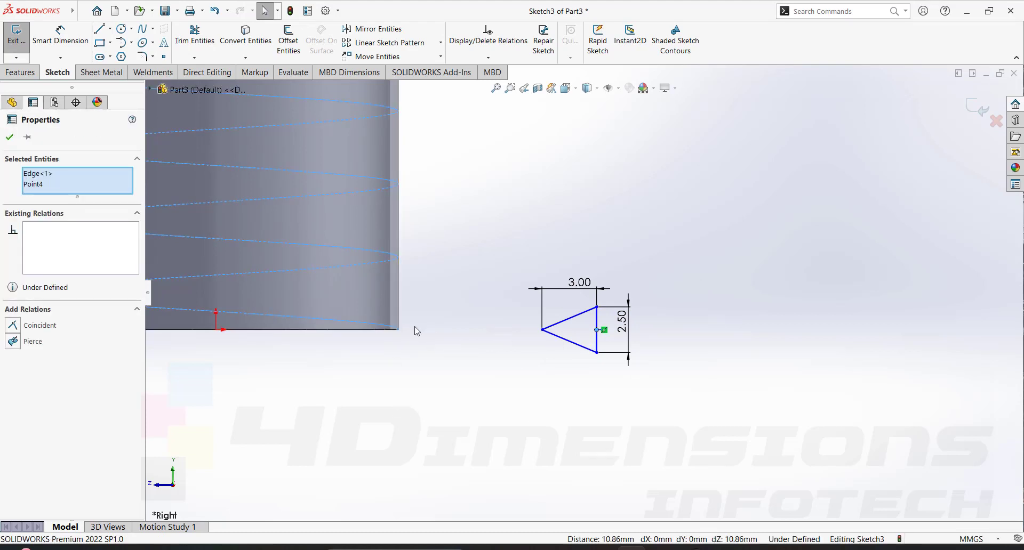
left_click(13, 342)
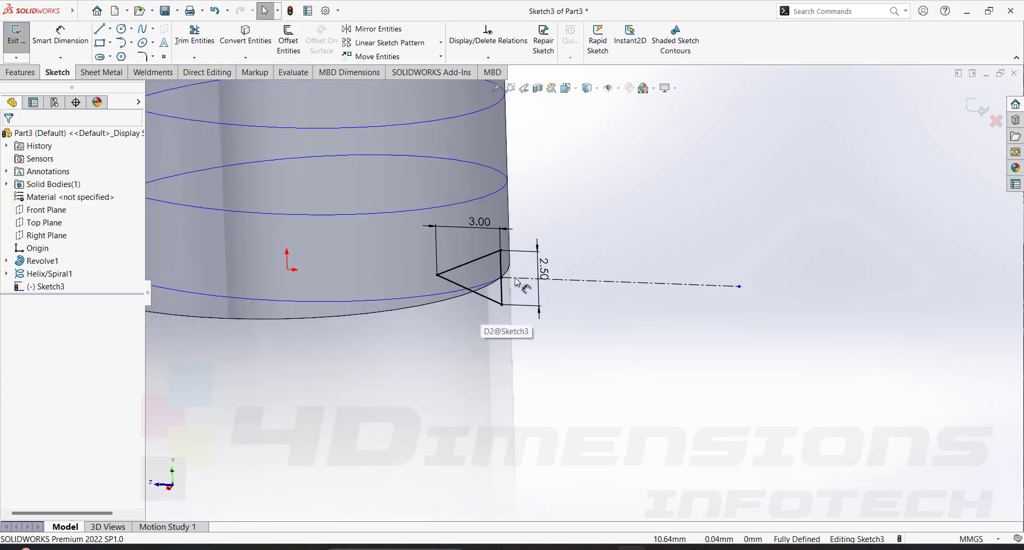
scroll(617, 200, "up", 3)
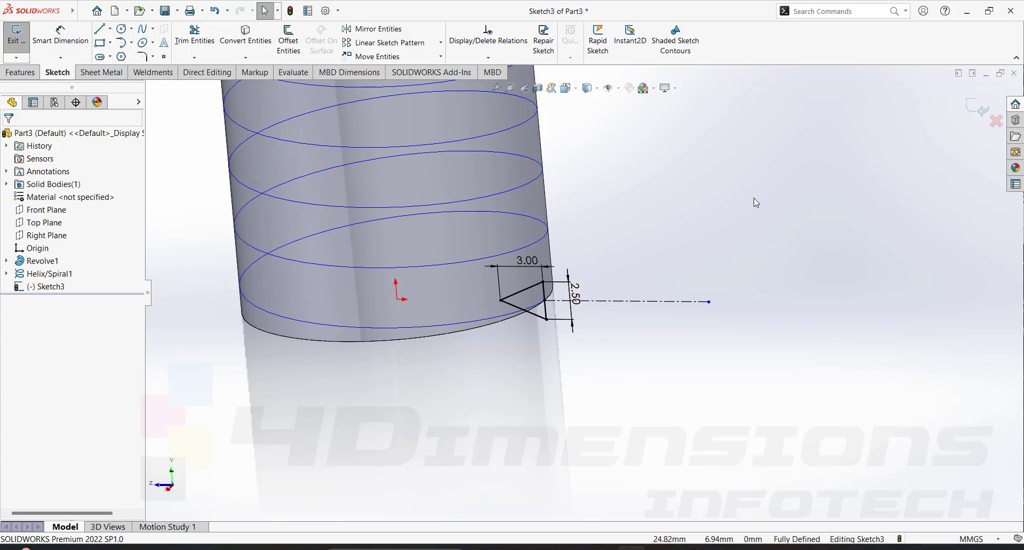
scroll(727, 204, "up", 5)
middle_click_drag(728, 206, 722, 249)
scroll(681, 319, "down", 3)
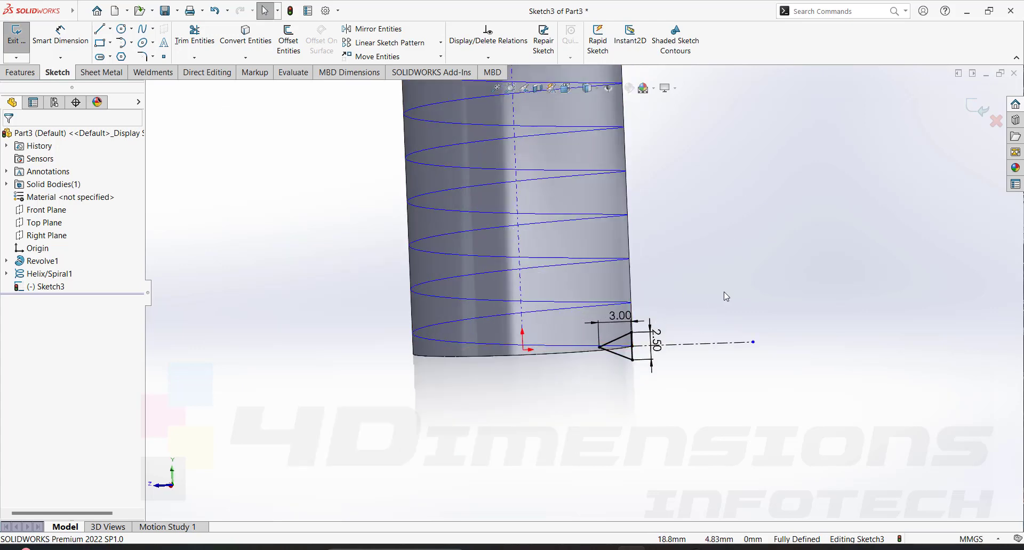
middle_click_drag(726, 296, 663, 330)
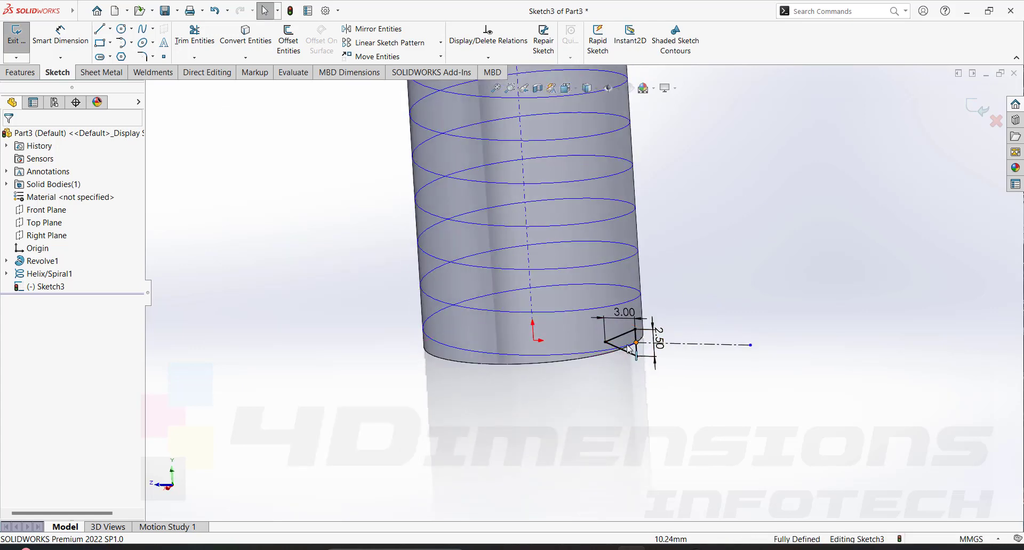
left_click(975, 112)
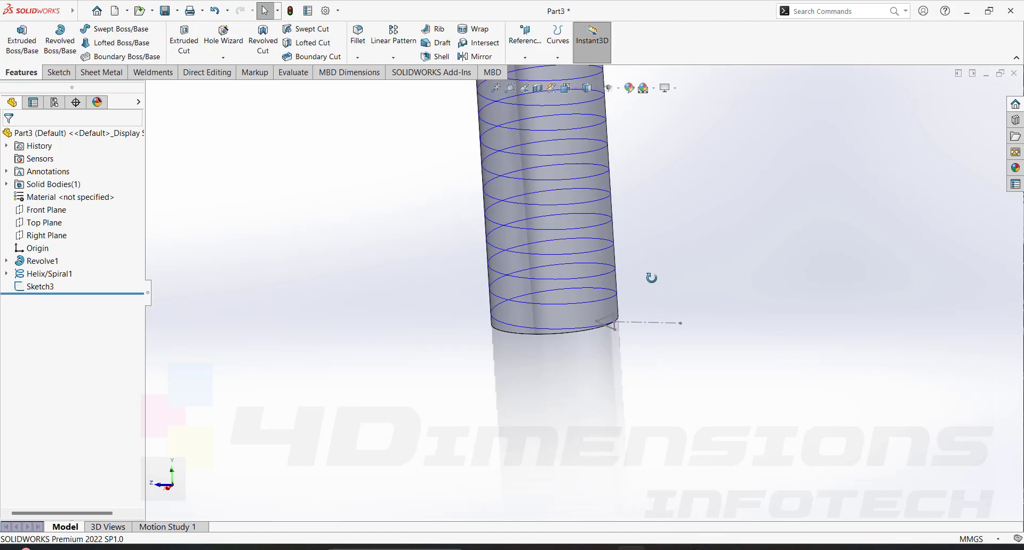
Step: Create a Swept Cut using the triangular sketch as the profile and the helix as the path
left_click(313, 30)
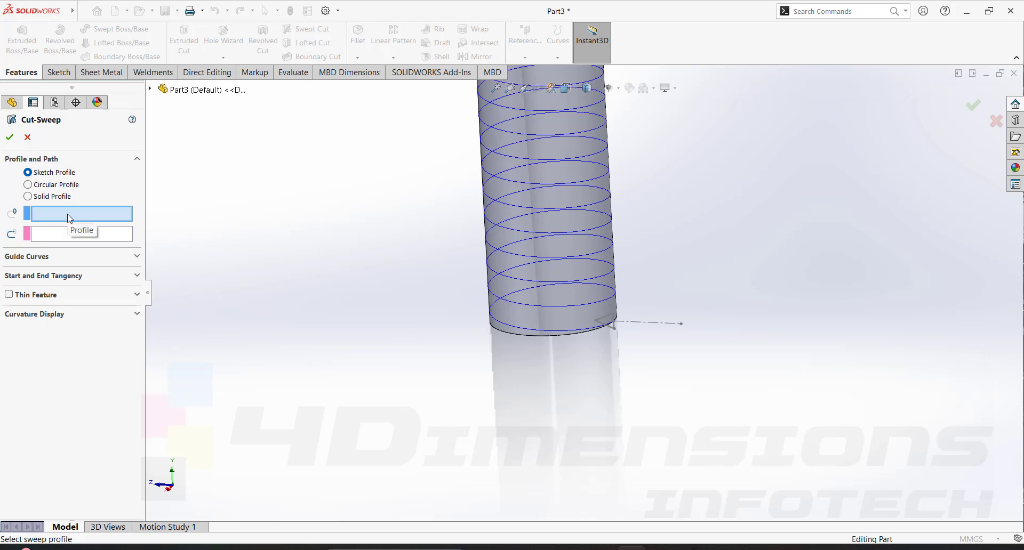
left_click(607, 319)
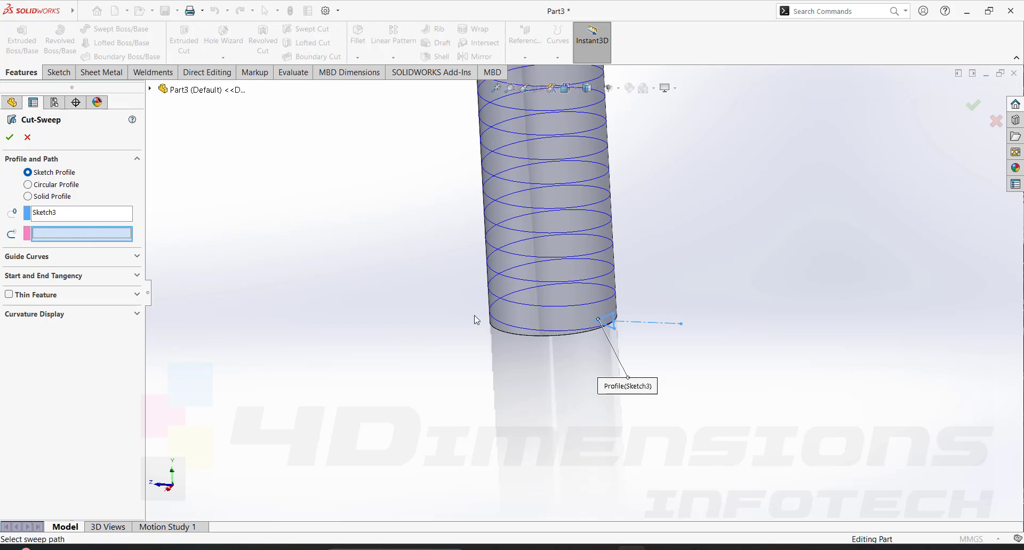
left_click(540, 336)
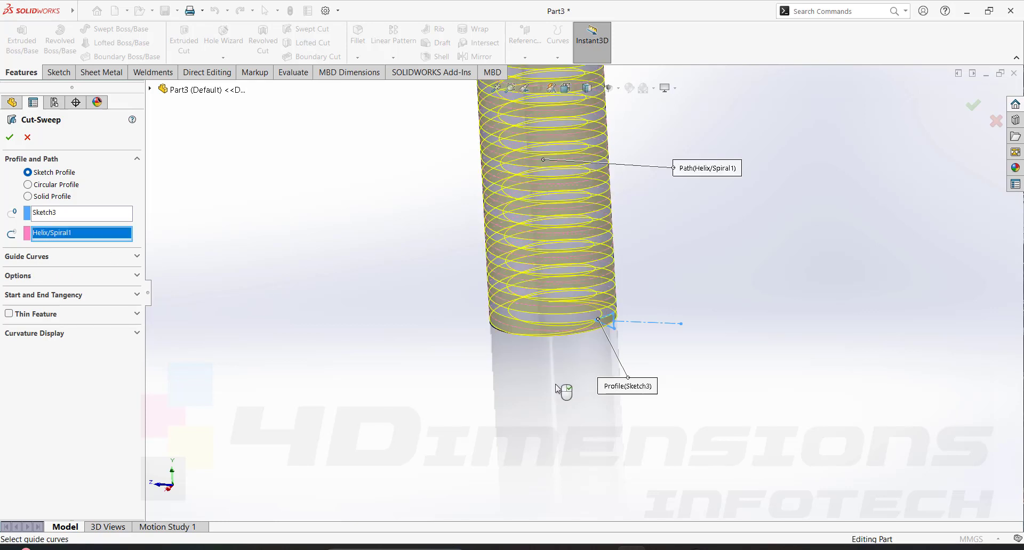
middle_click_drag(589, 317, 577, 271)
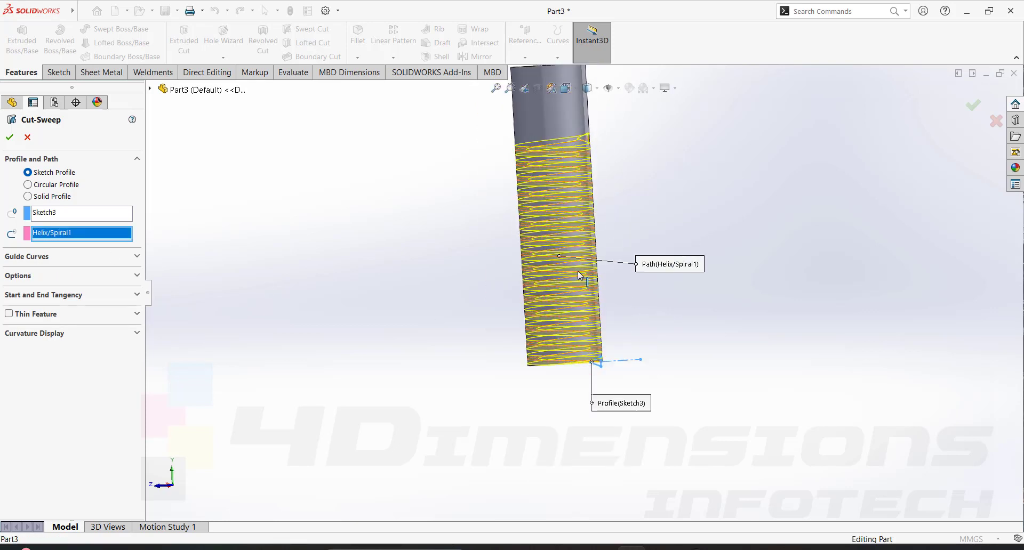
left_click(11, 138)
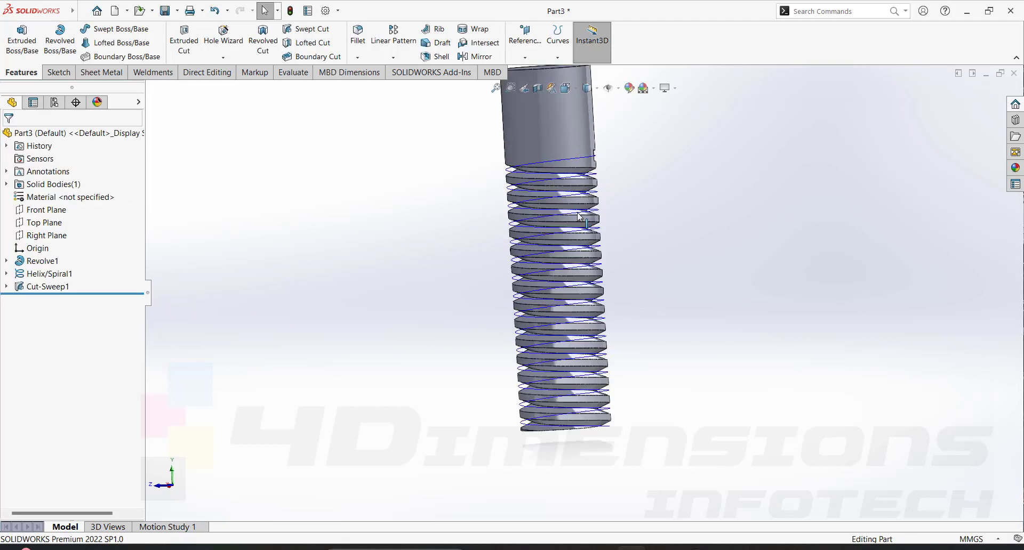
Step: Hide the helix curve around the threaded part of the cylinder
left_click(608, 241)
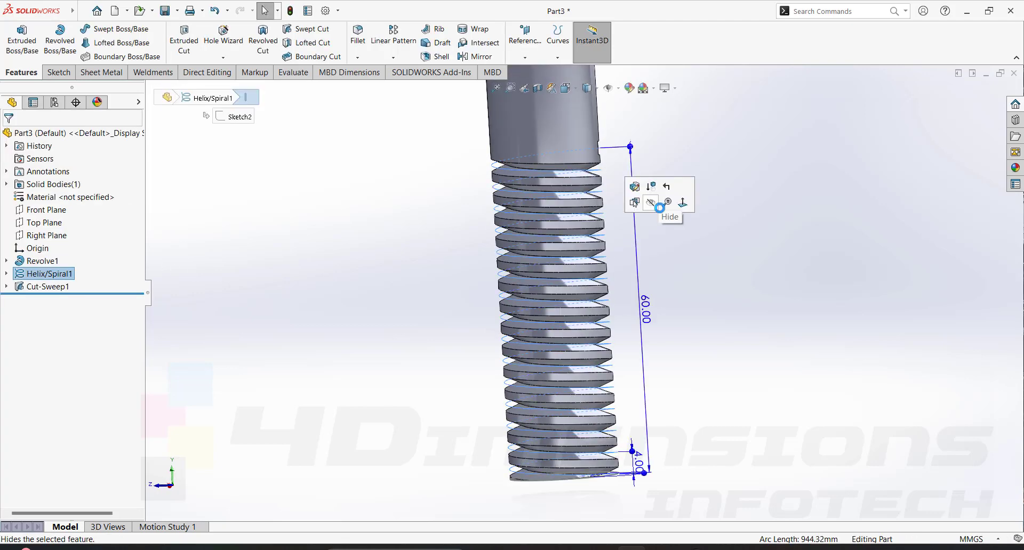
left_click(653, 204)
middle_click_drag(533, 315, 575, 342)
scroll(576, 335, "down", 2)
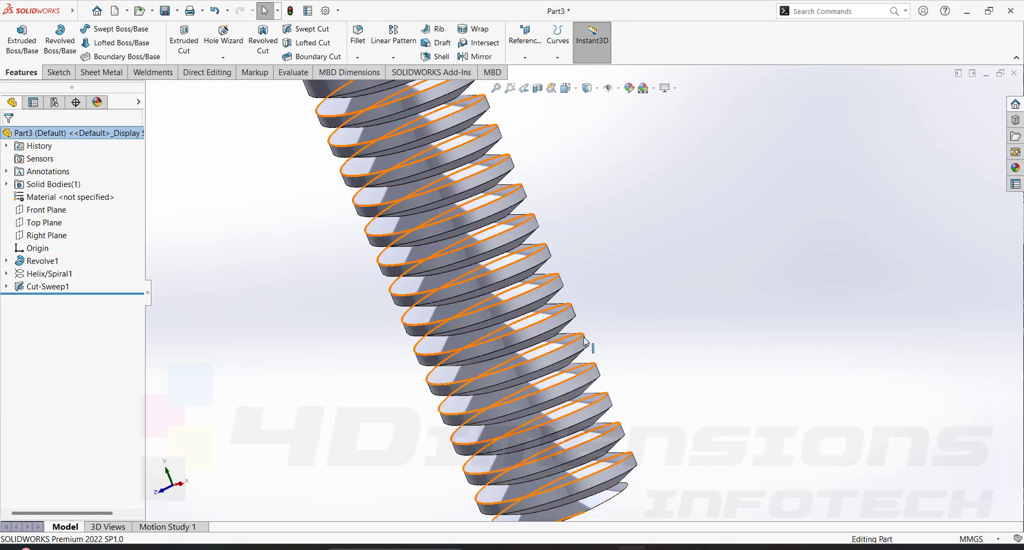
Step: Edit the swept cut's profile sketch, setting both the triangle's tip-to-side distance and its vertical side to 2.5 mm, and exit the sketch
left_click(5, 287)
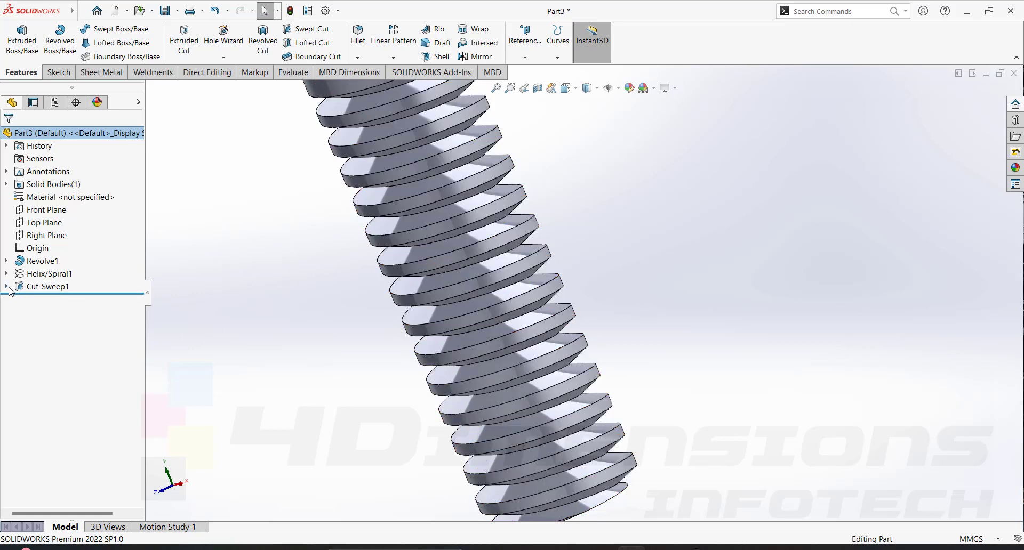
left_click(51, 300)
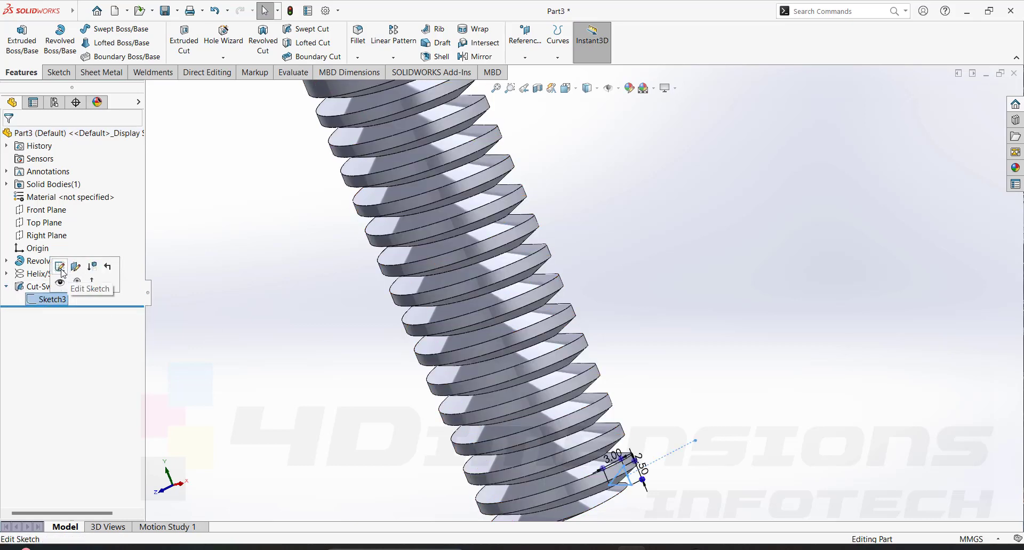
left_click(60, 267)
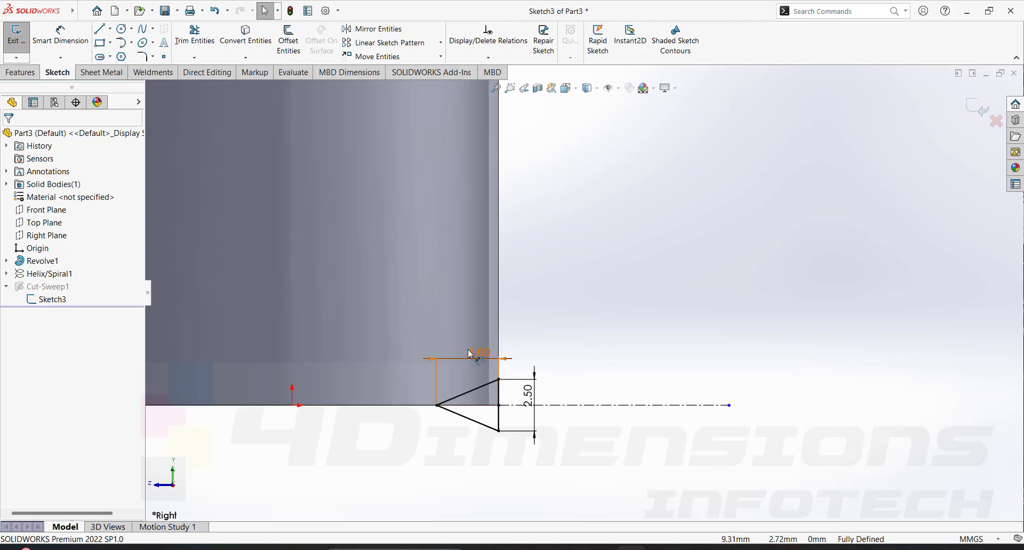
double_click(479, 353)
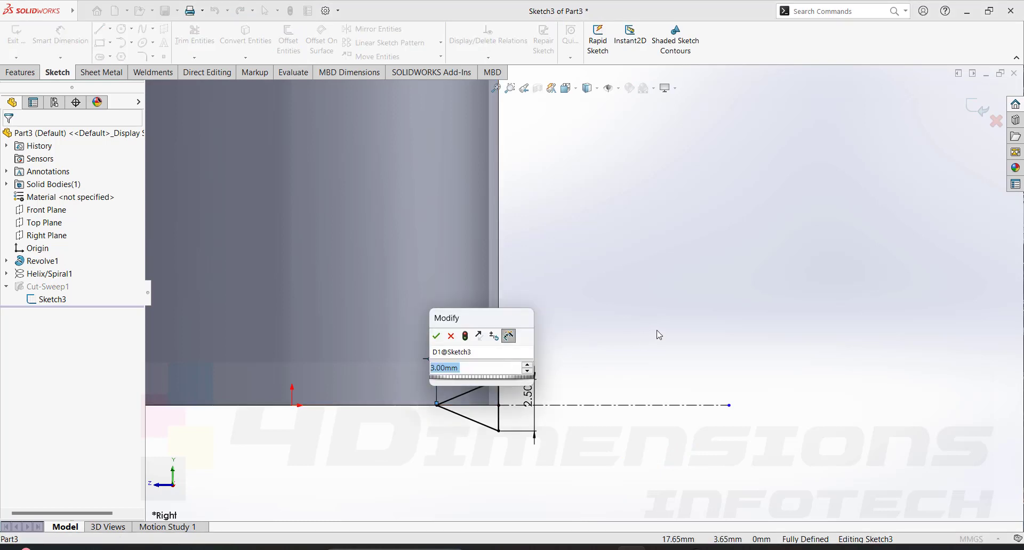
type("2.5")
key("Return")
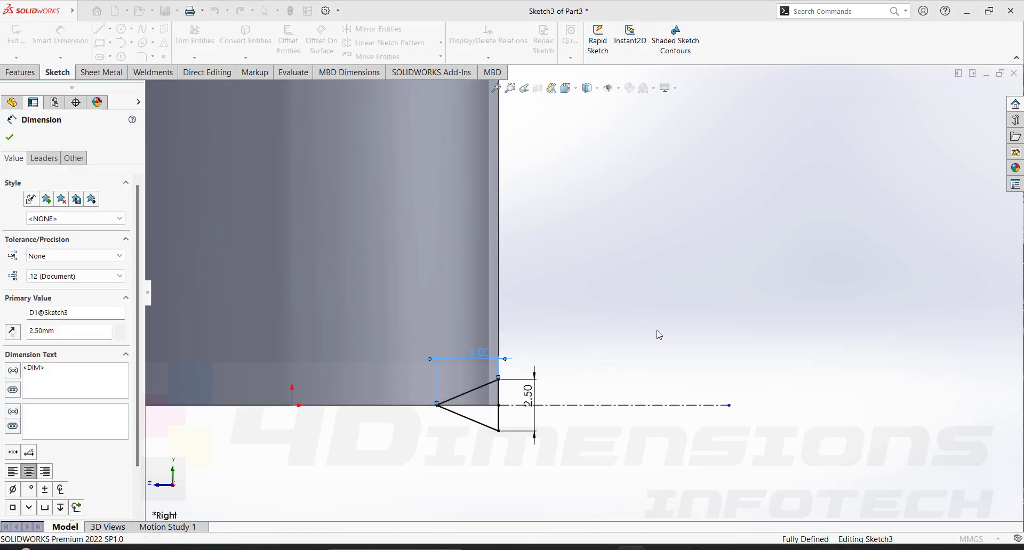
key("Escape")
double_click(530, 404)
type("2.5")
key("Return")
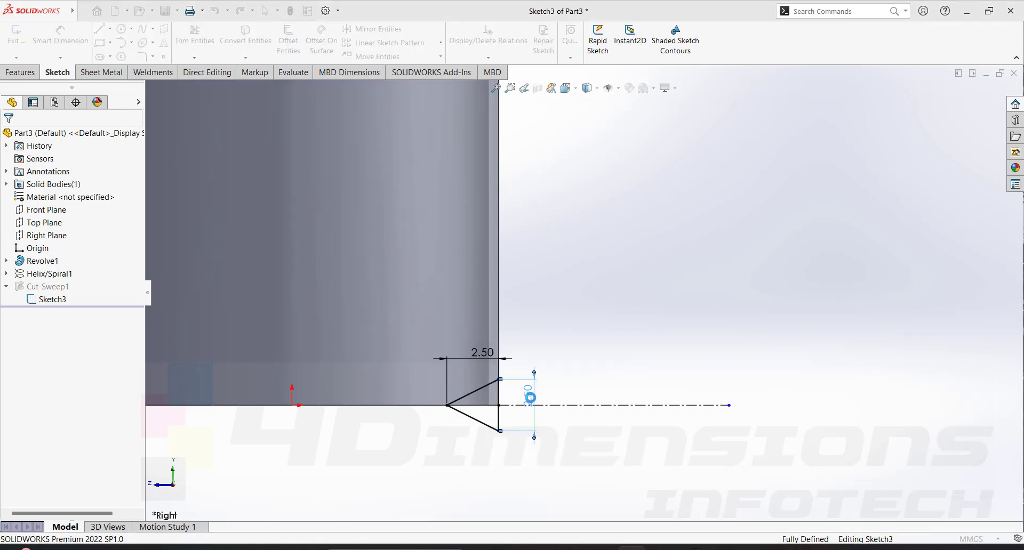
left_click(978, 108)
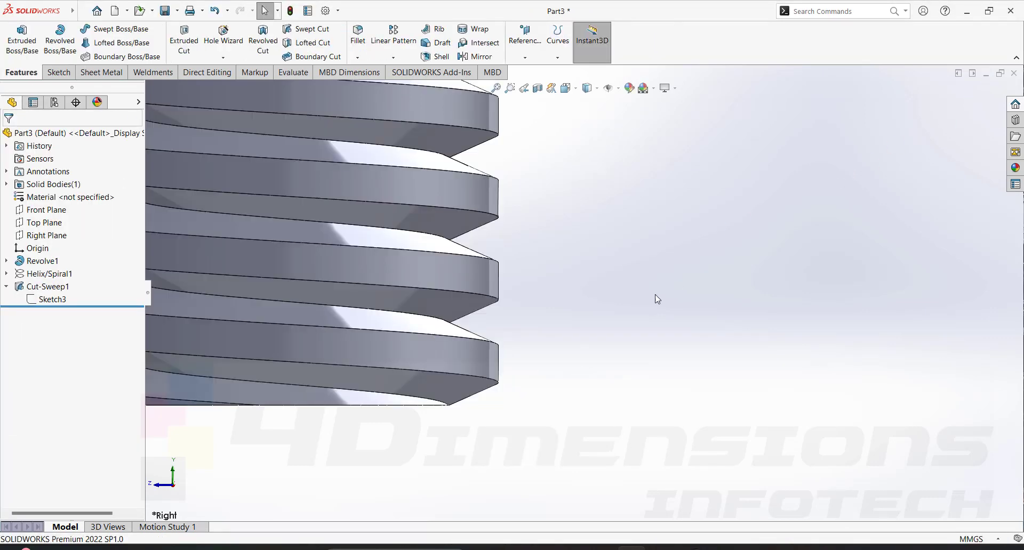
Step: Examine the recut thread's flanks and turns along the cylinder from close up and from further away
scroll(640, 302, "up", 5)
scroll(549, 229, "down", 3)
middle_click_drag(681, 289, 555, 314)
scroll(556, 313, "down", 5)
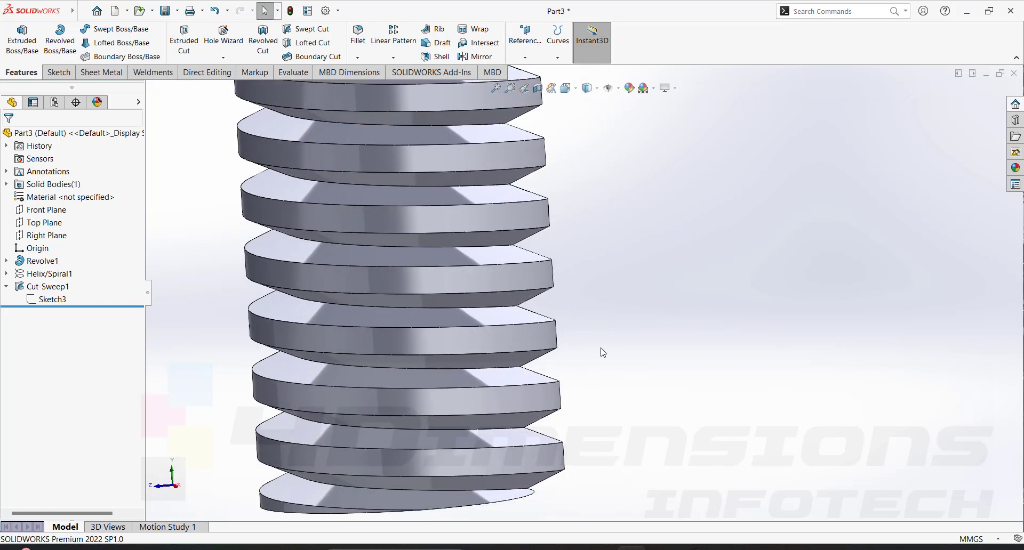
scroll(603, 353, "up", 3)
scroll(590, 245, "down", 4)
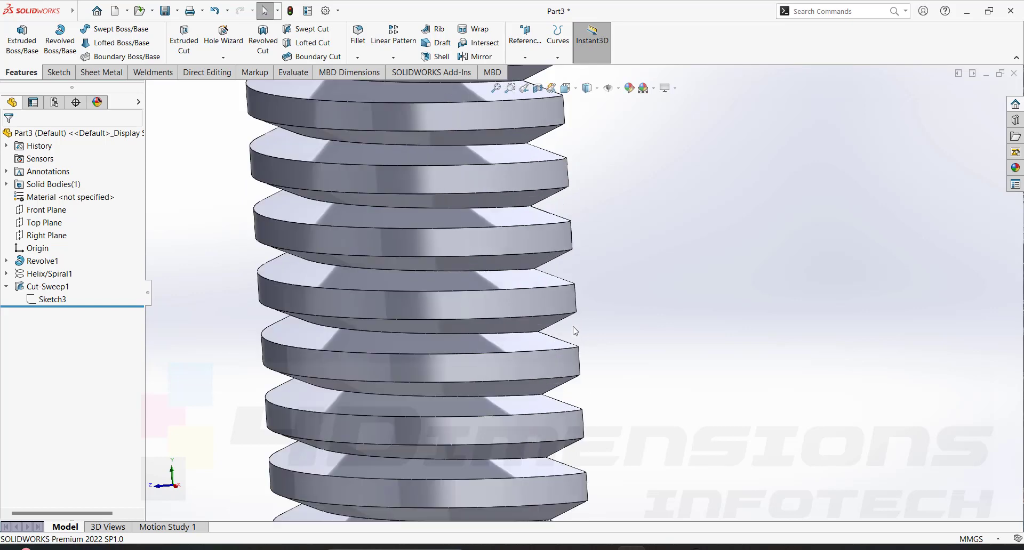
scroll(595, 340, "up", 1)
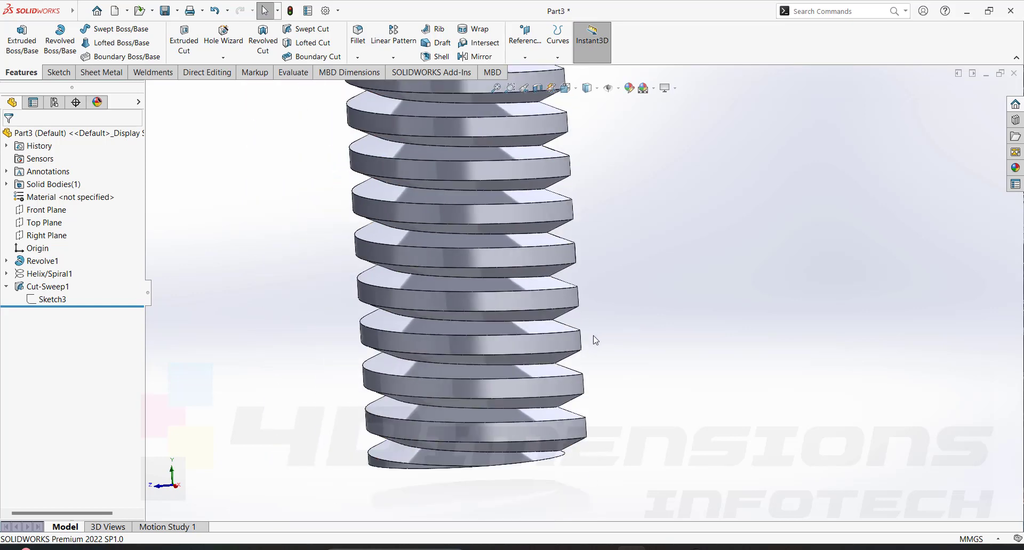
scroll(566, 304, "down", 2)
scroll(689, 315, "up", 3)
scroll(592, 286, "down", 4)
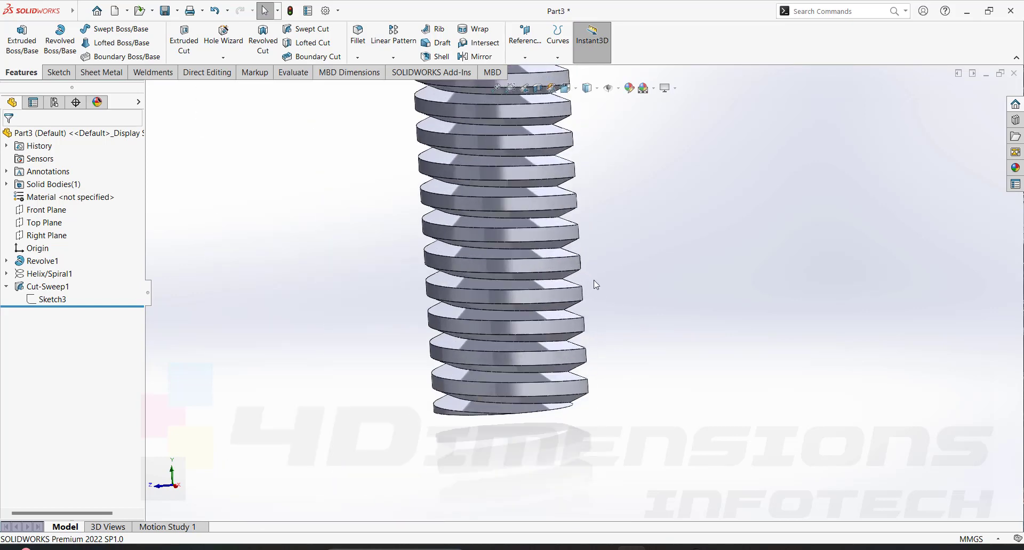
scroll(635, 352, "up", 3)
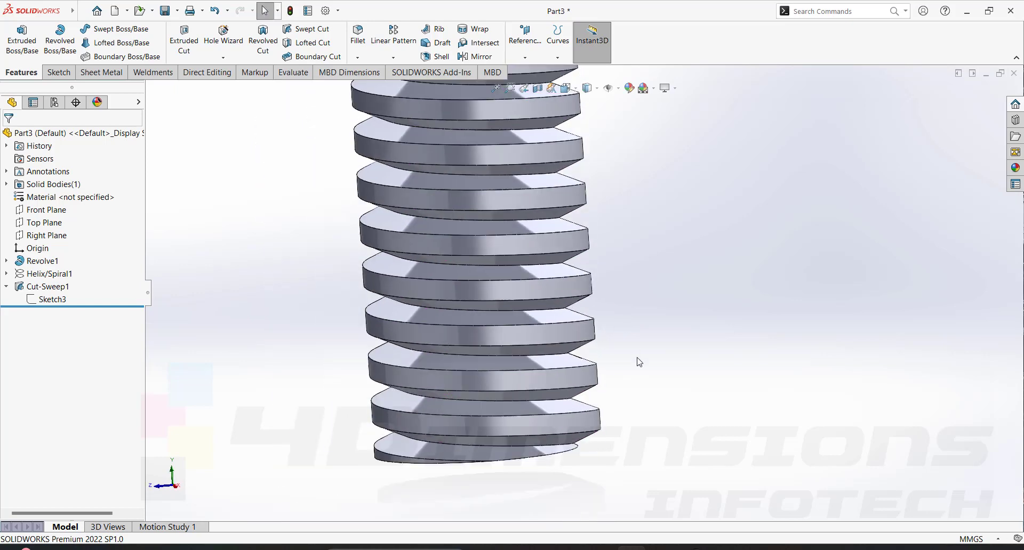
scroll(611, 191, "up", 2)
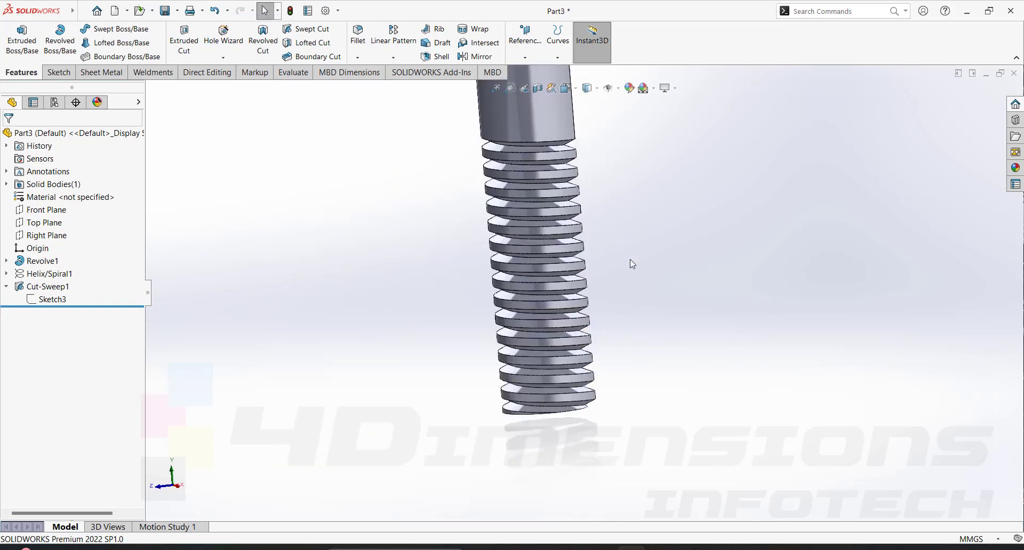
Step: On the cylinder's plain end face, sketch a six-sided polygon centred on the origin with an inscribed circle about 34 mm in diameter
mouse_move(630, 262)
middle_mouse_down()
mouse_move(631, 230)
mouse_move(624, 278)
middle_mouse_up()
scroll(621, 275, "up", 2)
left_click(552, 186)
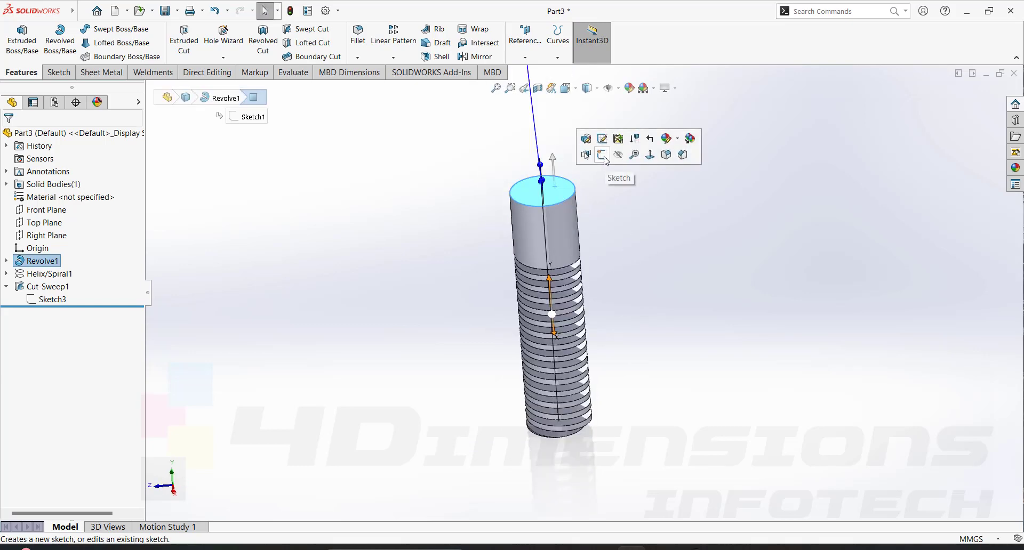
left_click(604, 156)
left_click(121, 57)
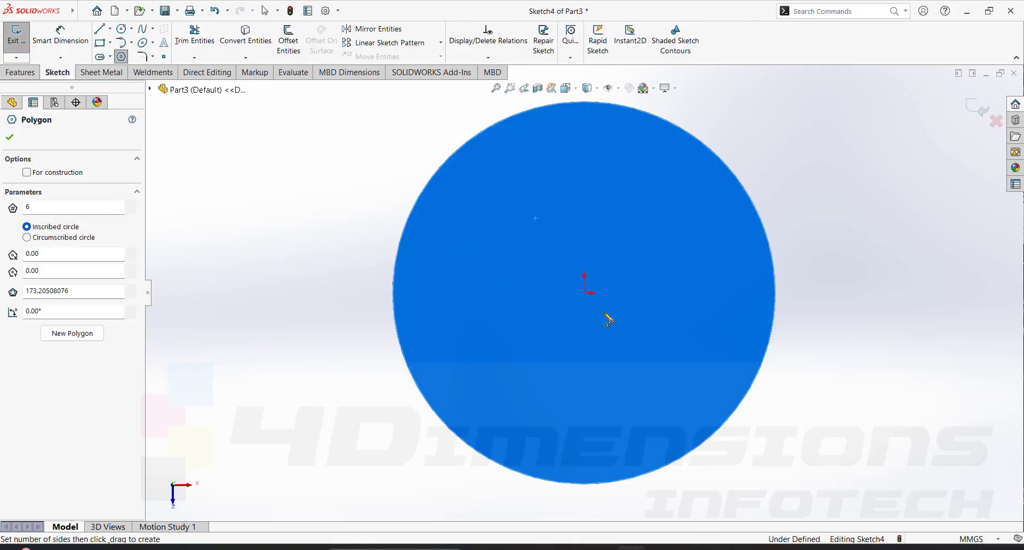
left_click_drag(585, 294, 656, 156)
Step: Dimension the hexagon's inscribed construction circle with a diameter of 30 mm
key("d")
left_click(655, 156)
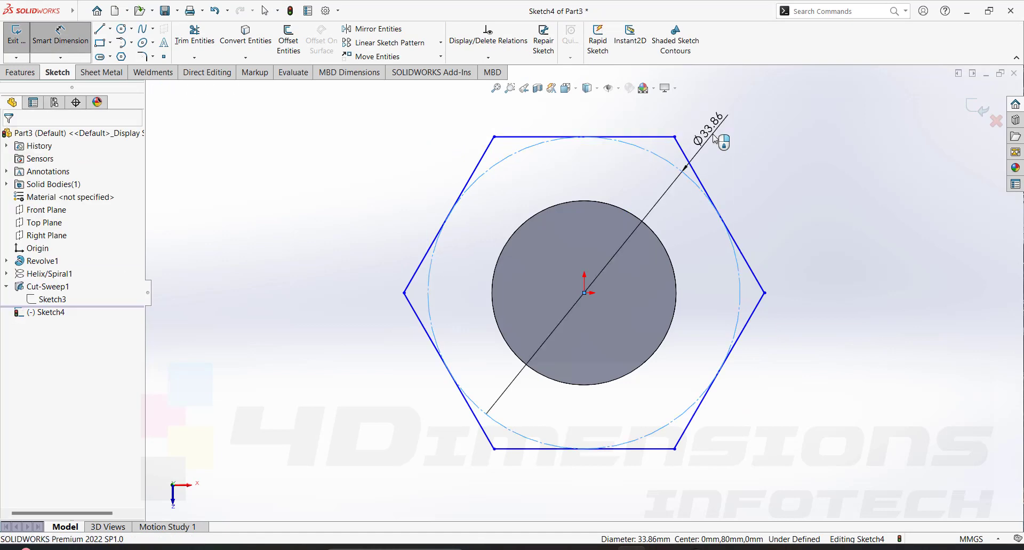
left_click(715, 138)
type("30")
key("Return")
key("Escape")
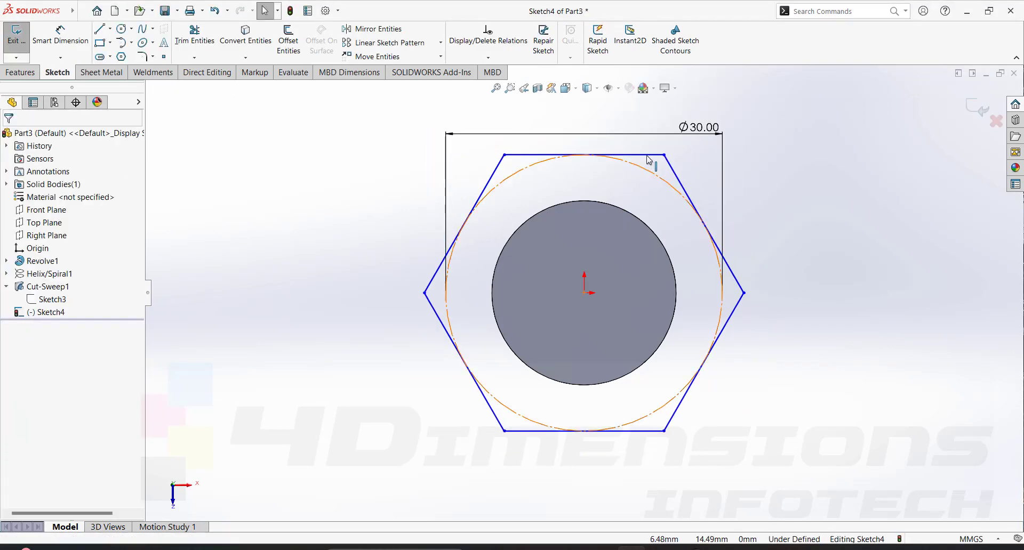
Step: Add a Horizontal relation to the hexagon's upper side to fully define the sketch
left_click(671, 140)
left_click(612, 101)
left_click(777, 269)
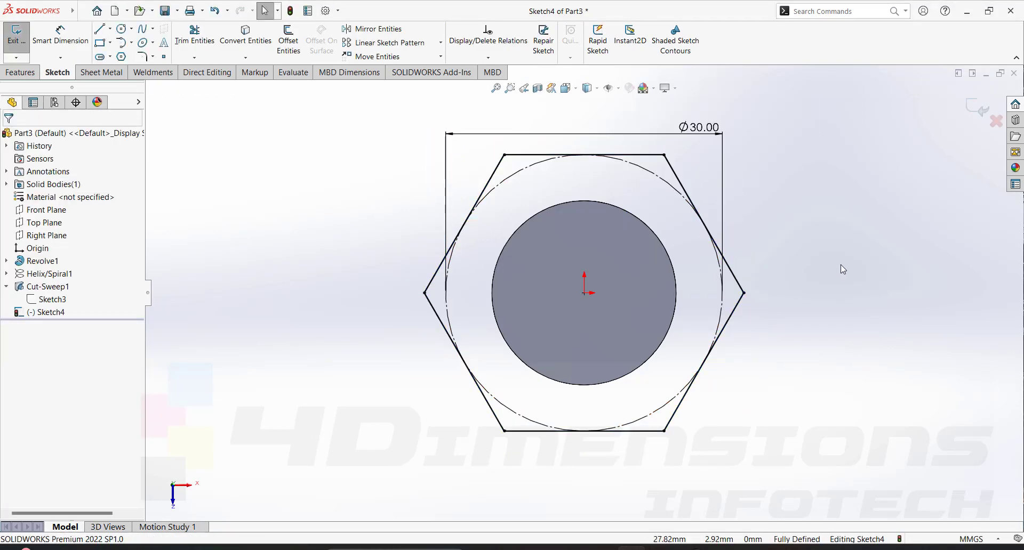
Step: Extrude the hexagon 15 mm away from the shank as a merged Blind boss to form the bolt head
middle_click_drag(777, 270, 738, 204)
left_click(20, 72)
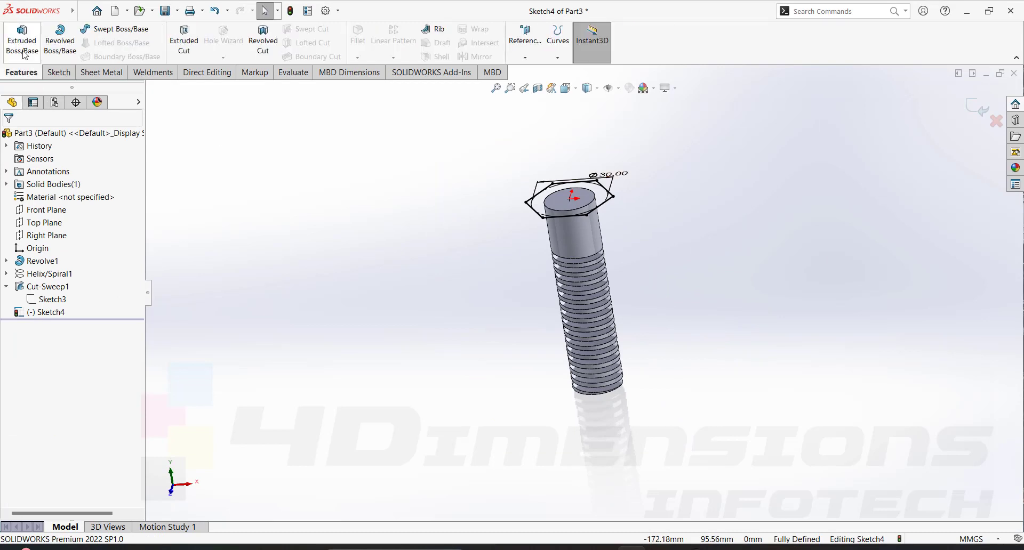
left_click(22, 40)
type("15")
key("Return")
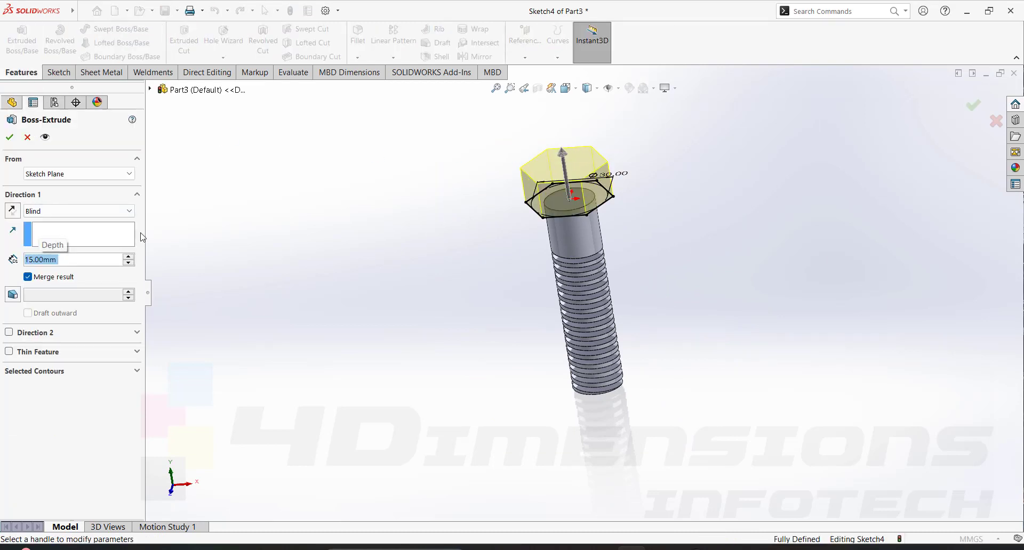
left_click(9, 137)
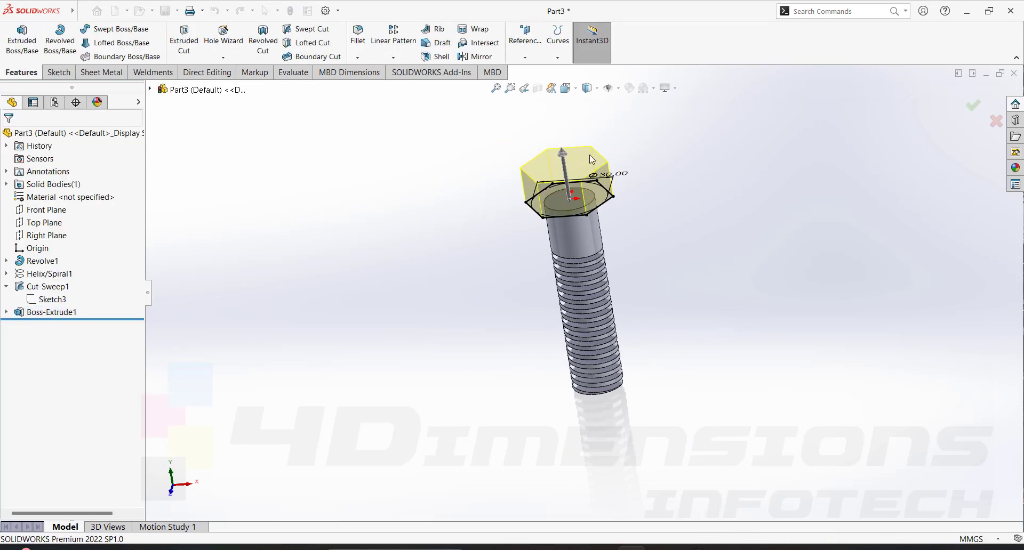
Step: Start a new sketch on the Front Plane, which passes through opposite corners of the hexagonal bolt head
scroll(566, 261, "up", 5)
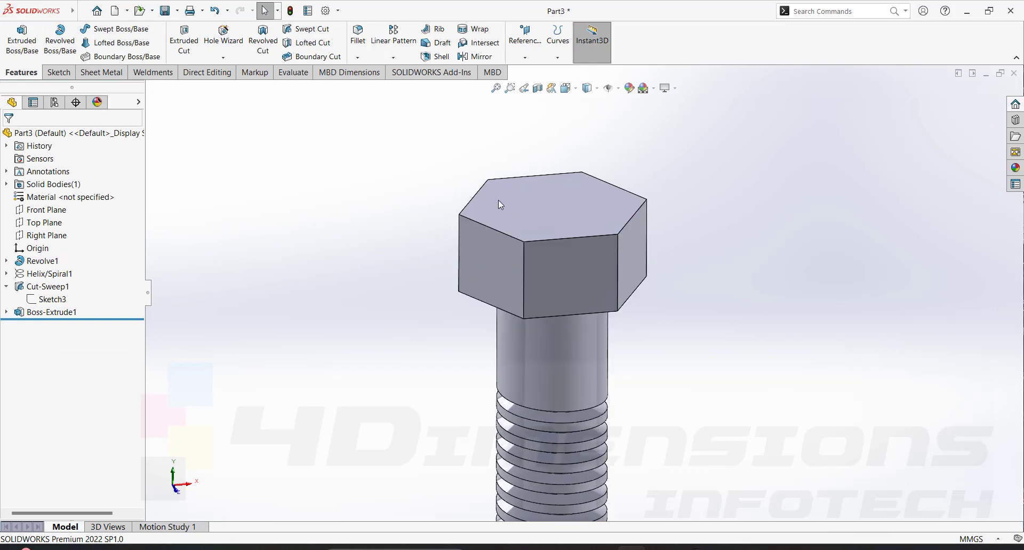
left_click(49, 236)
middle_click_drag(494, 247, 507, 186)
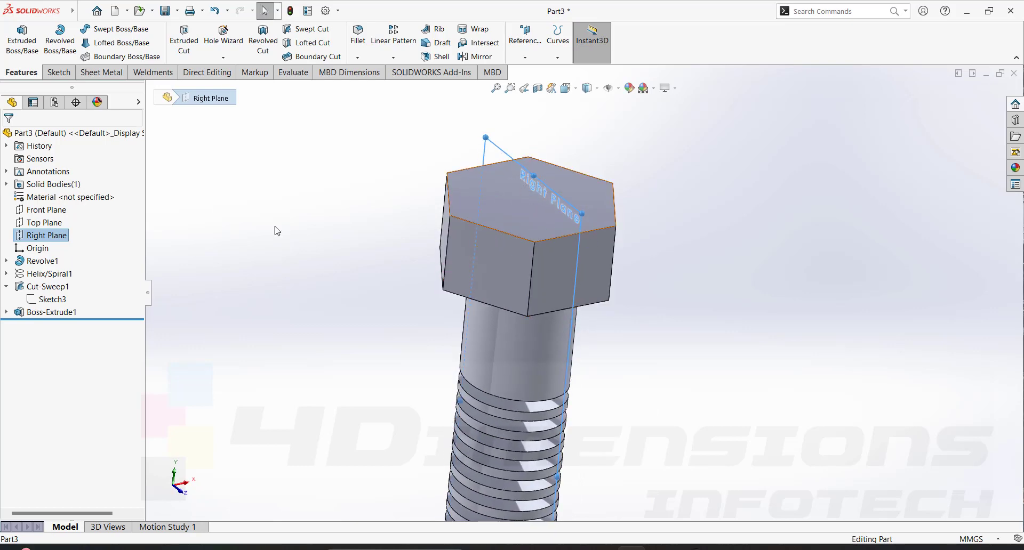
left_click(46, 209)
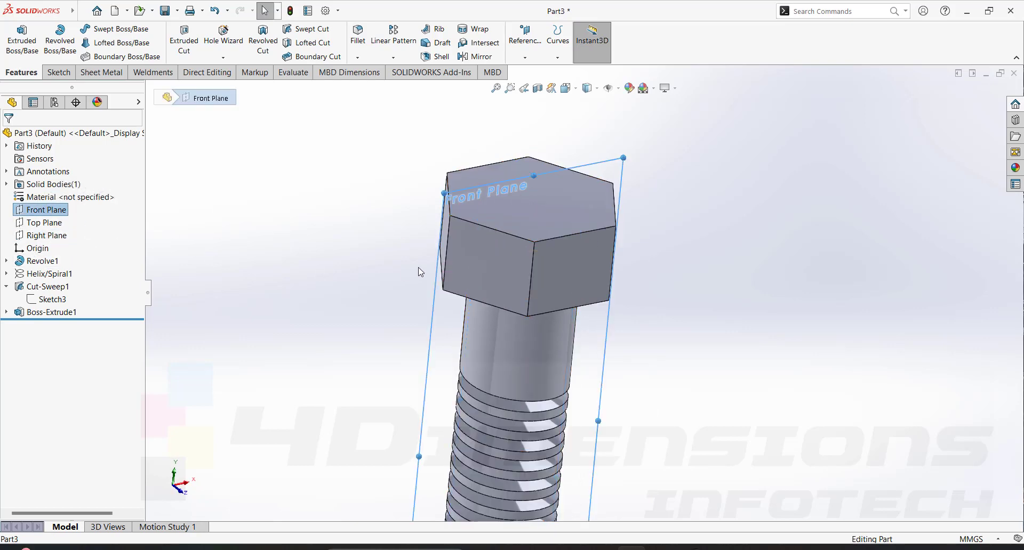
middle_click_drag(418, 336, 395, 281)
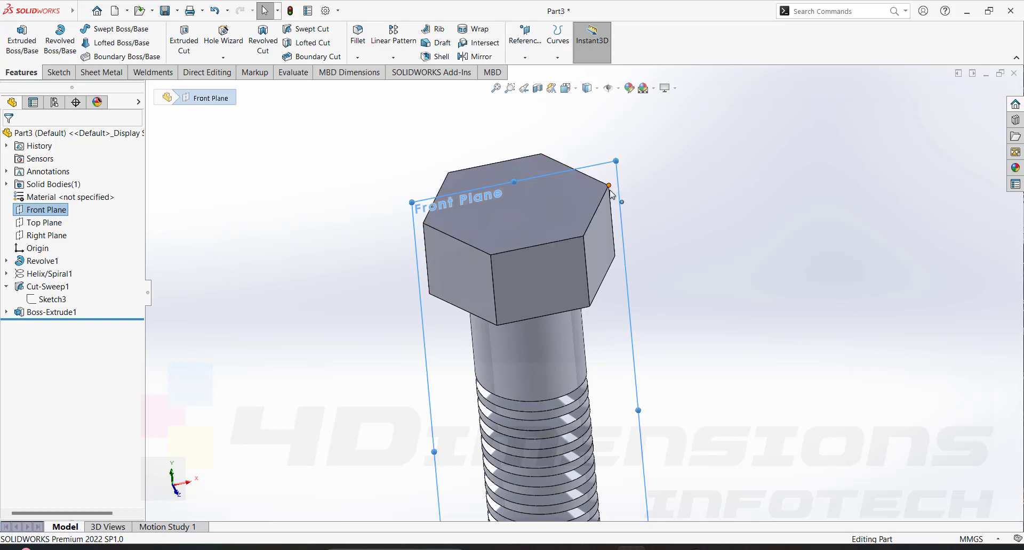
middle_click_drag(612, 194, 595, 188)
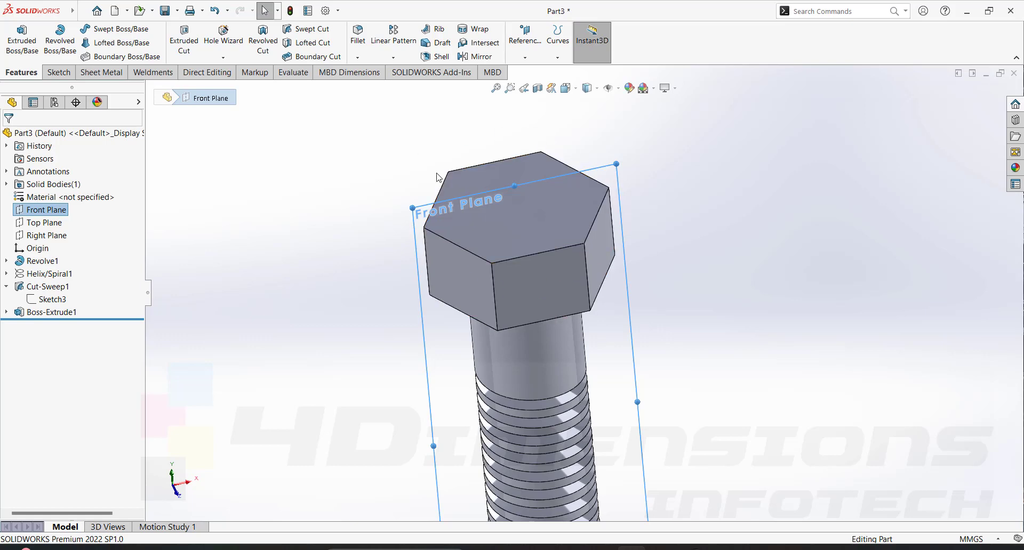
left_click(47, 210)
left_click(61, 195)
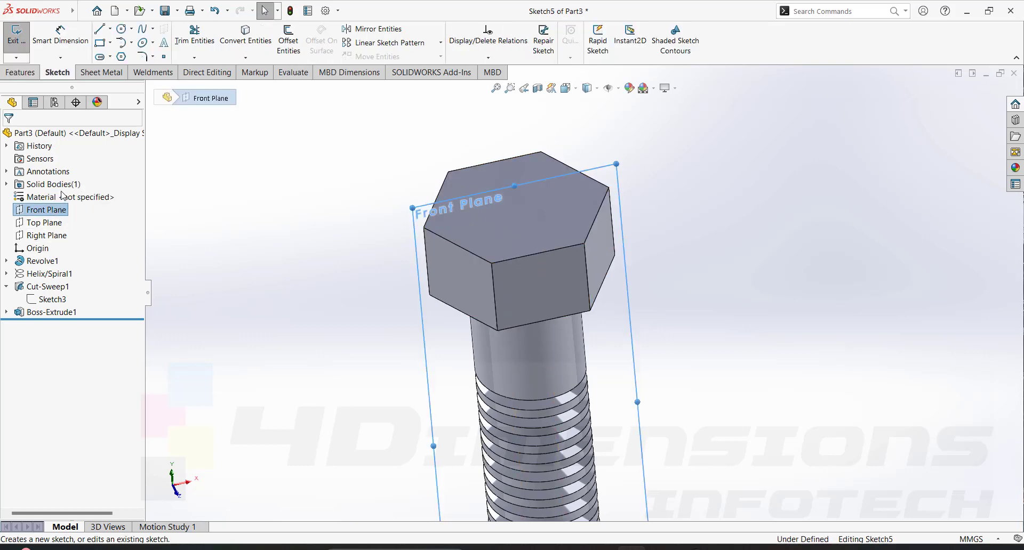
Step: Sketch a three-point arc of about 6.25 mm radius across the head's upper outer corner and close it with lines along the head's edges
left_click(131, 42)
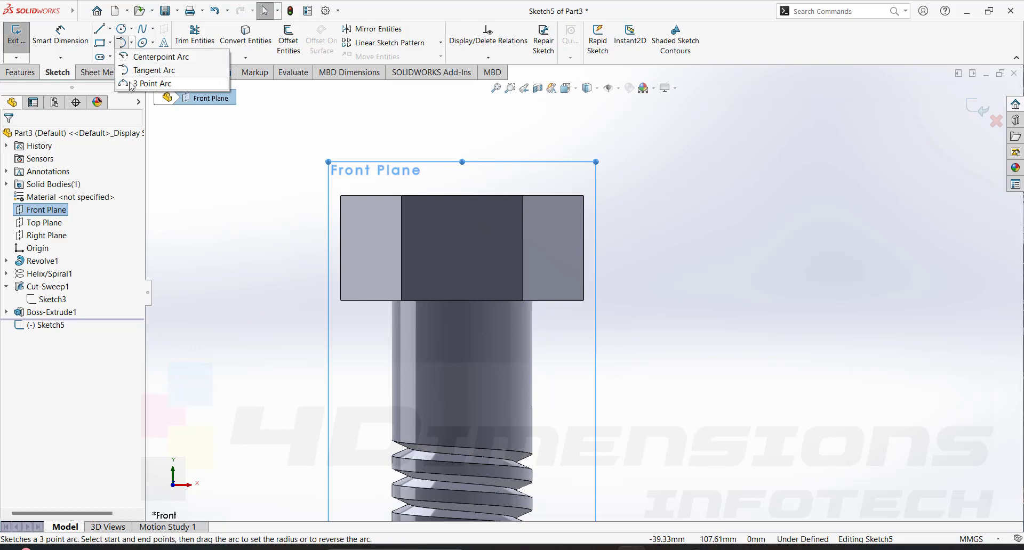
left_click(145, 84)
scroll(587, 214, "down", 5)
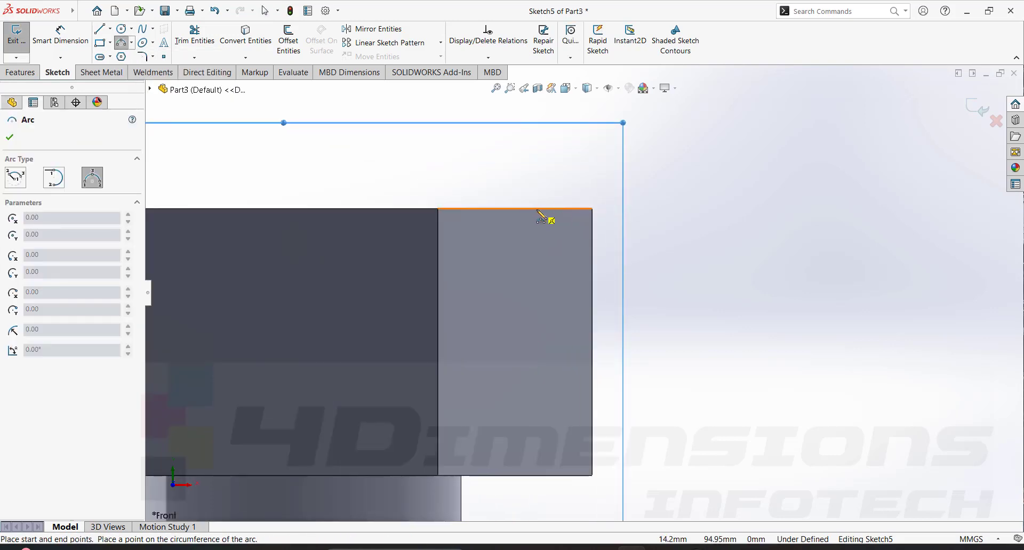
left_click(538, 209)
left_click(593, 260)
left_click(568, 227)
key("l")
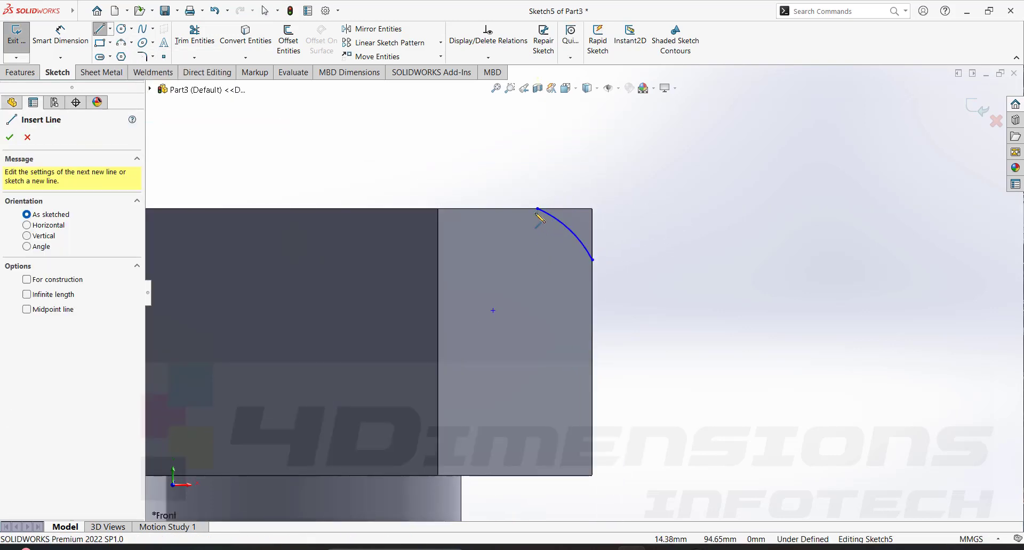
left_click(537, 210)
double_click(592, 209)
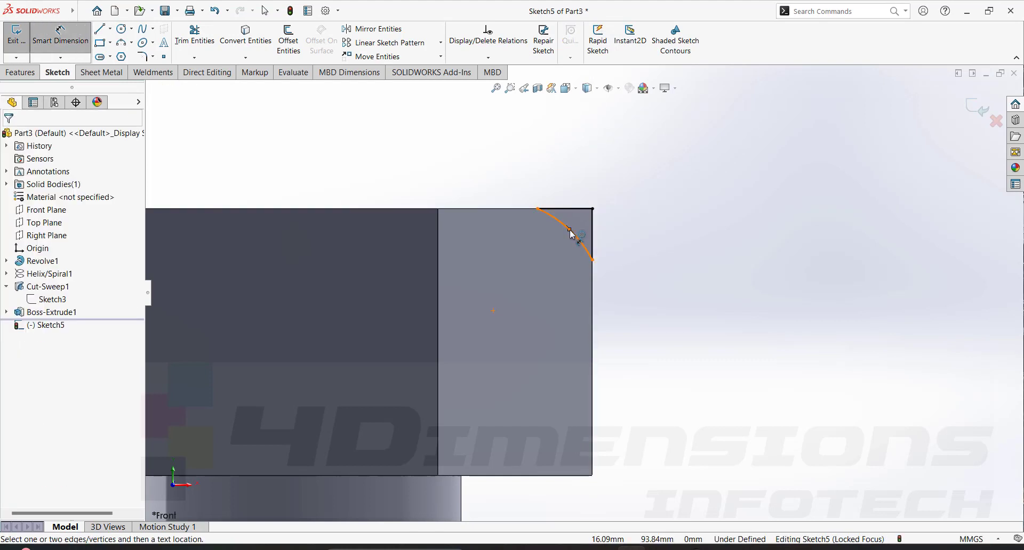
Step: Dimension the corner arc with a radius of 5 mm
key("d")
left_click(584, 237)
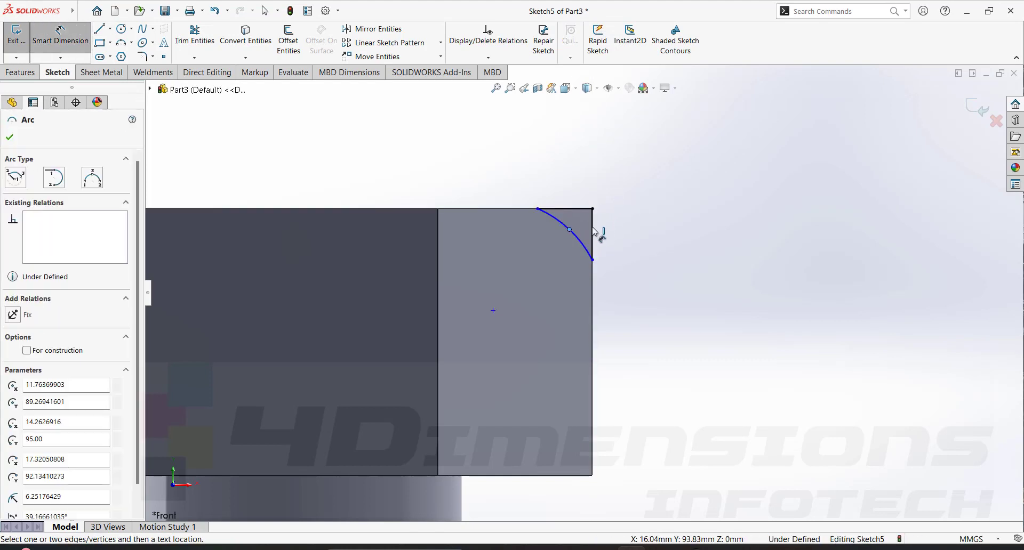
left_click(618, 199)
type("6")
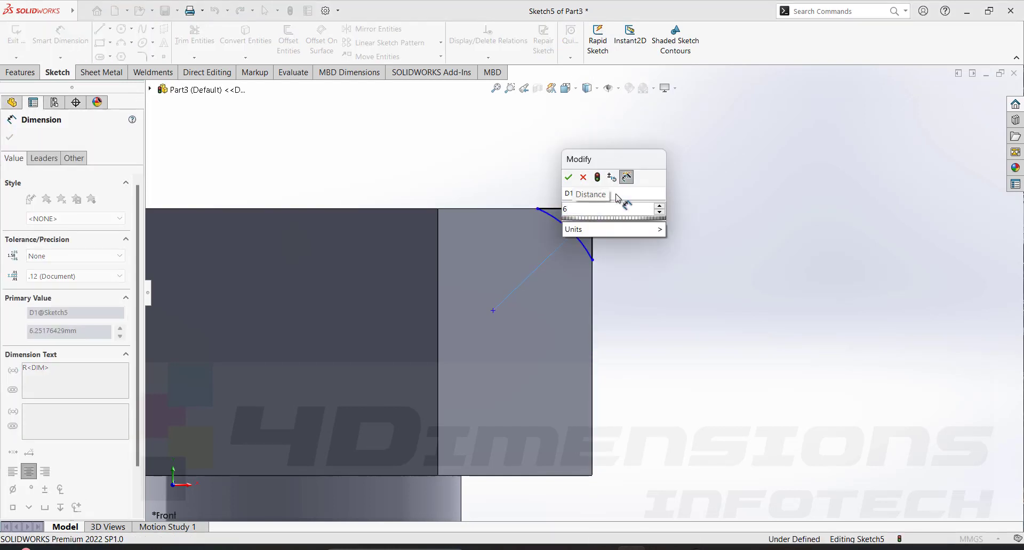
key("BackSpace")
type("5")
key("Return")
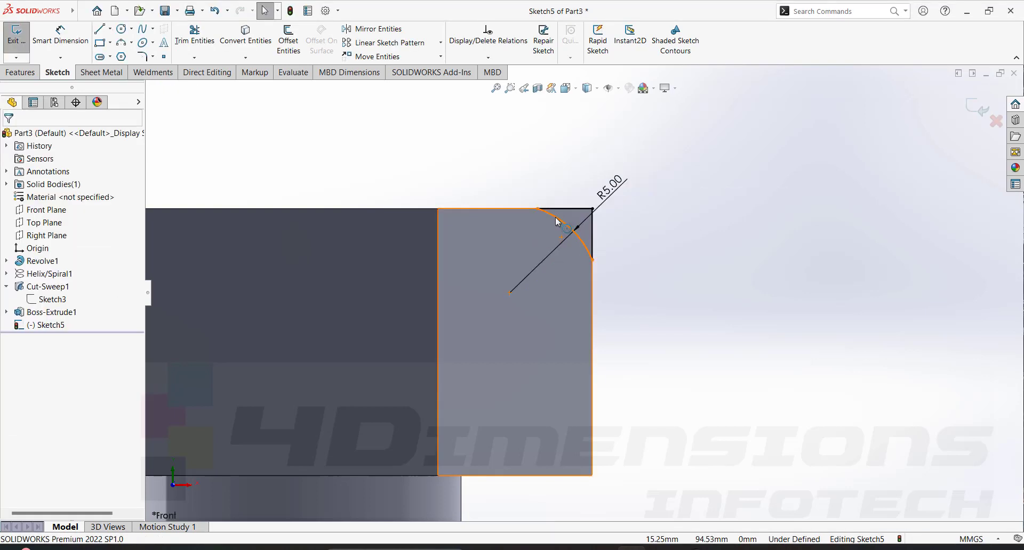
Step: Make the corner arc tangent to the adjoining lines at the head's corner
left_click(556, 214)
left_click(579, 209)
left_click(557, 213, "ctrl")
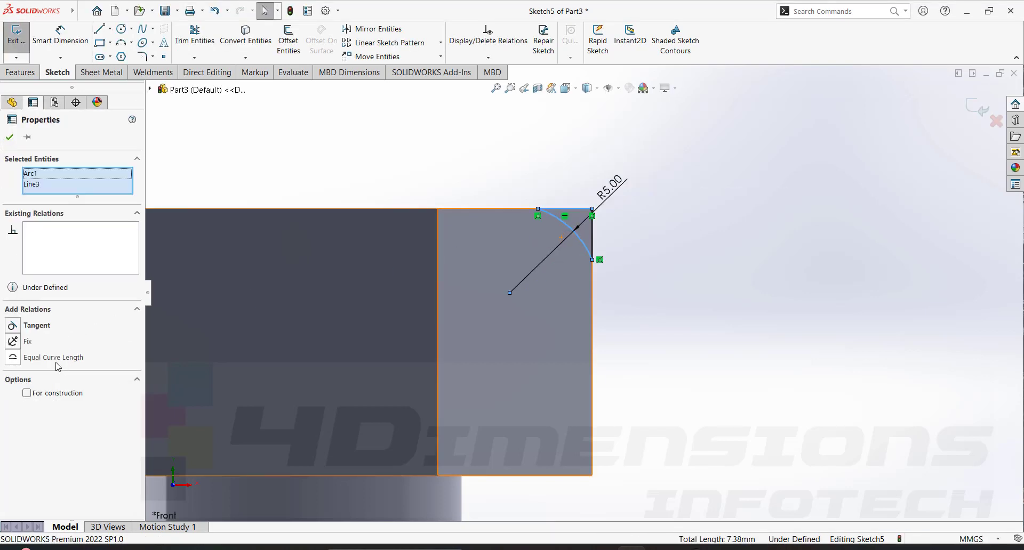
left_click(14, 328)
Step: Set the corner arc's radius to 3 mm
double_click(619, 194)
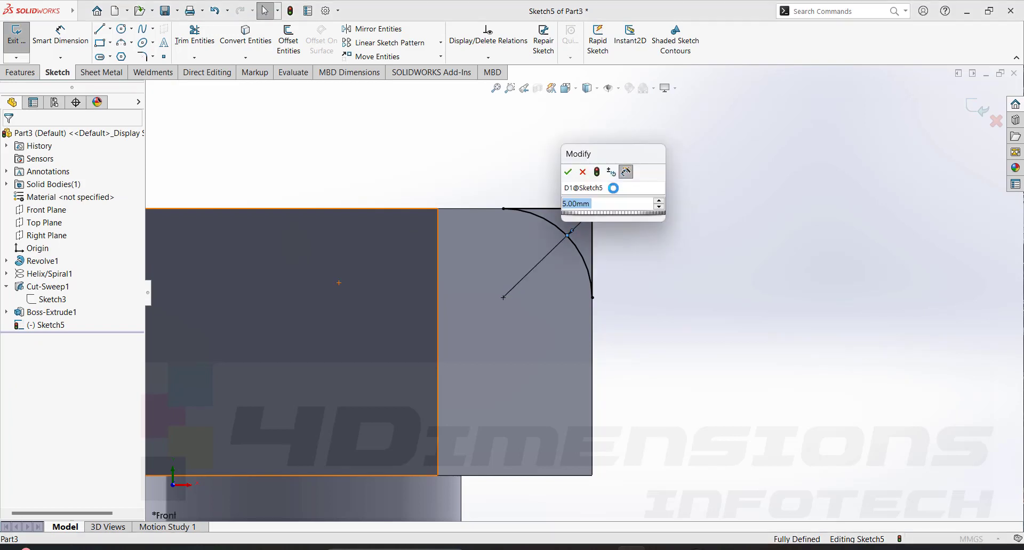
type("3")
key("Return")
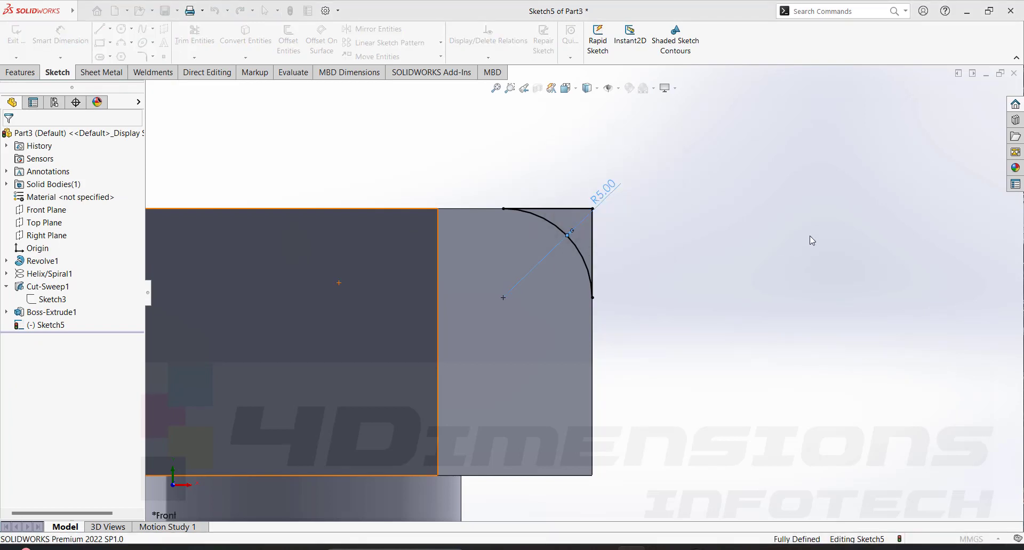
Step: Revolve-cut the corner profile 360 degrees around the shank's temporary axis to round off the bolt head's upper corners
scroll(779, 273, "up", 7)
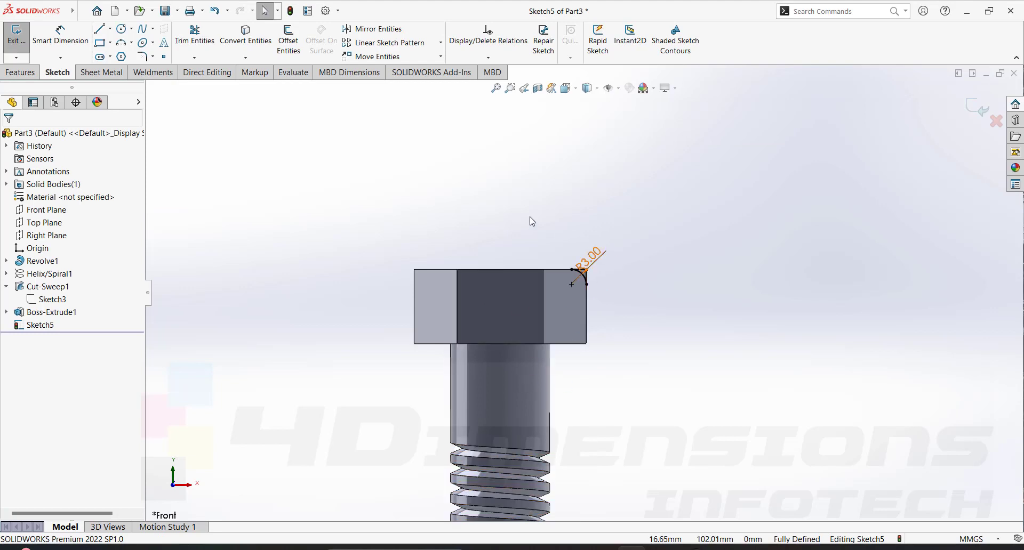
scroll(663, 358, "up", 7)
scroll(575, 376, "down", 3)
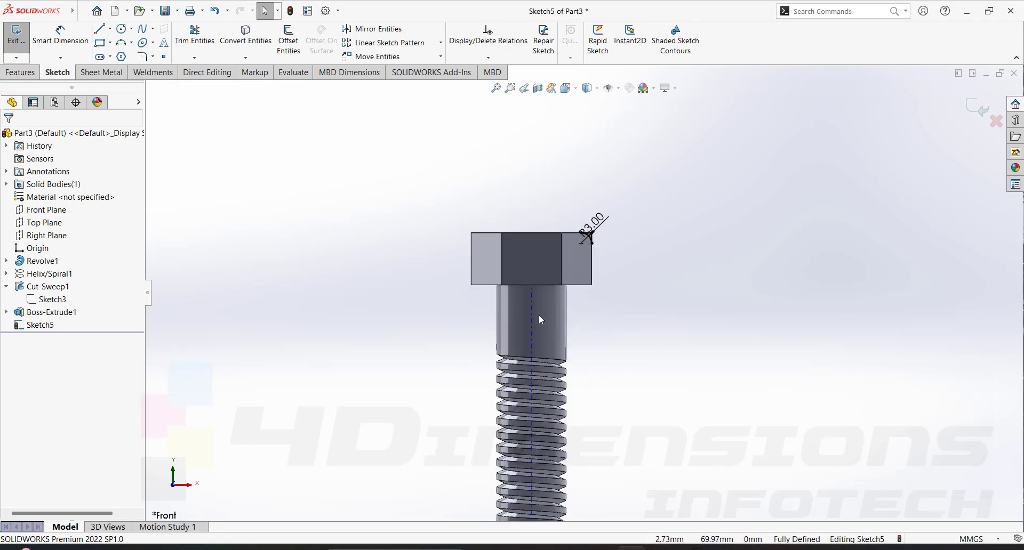
middle_click_drag(667, 334, 660, 338)
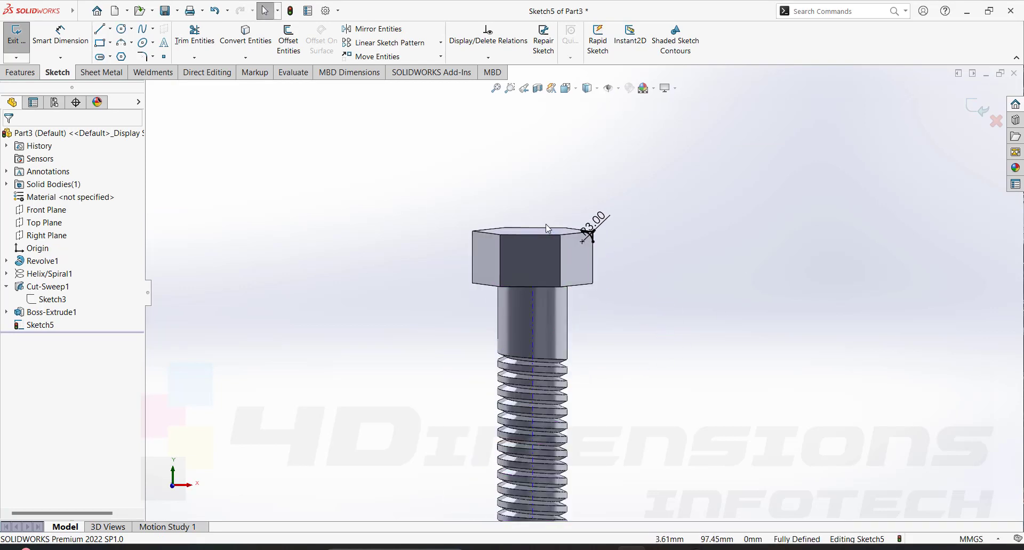
middle_click_drag(606, 269, 606, 277)
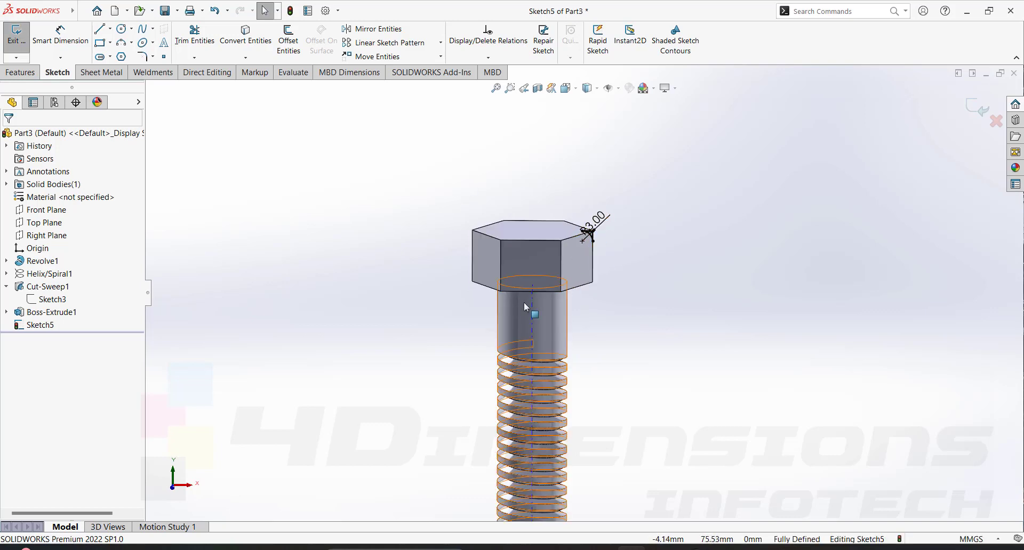
left_click(26, 73)
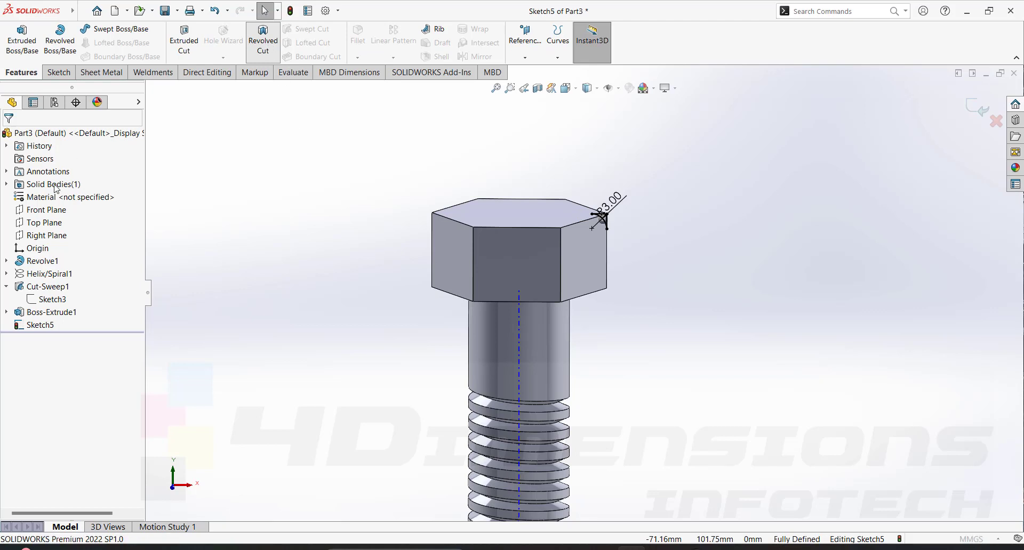
left_click(520, 333)
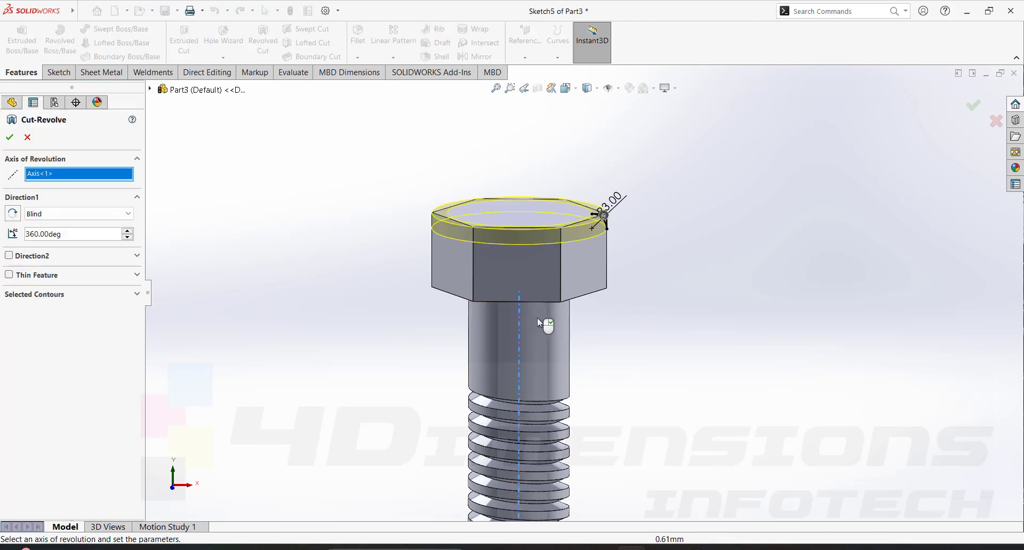
middle_click_drag(614, 252, 620, 261)
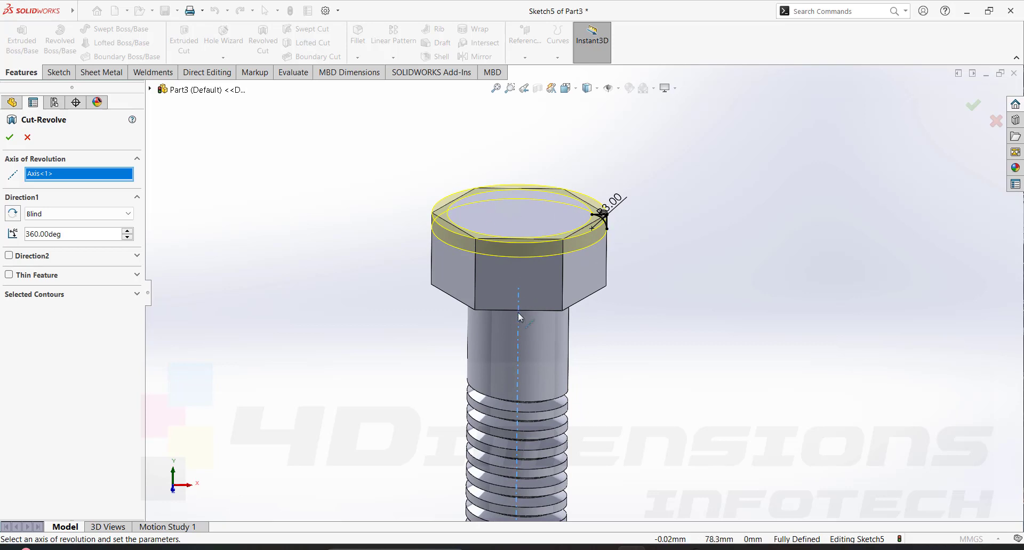
left_click(10, 138)
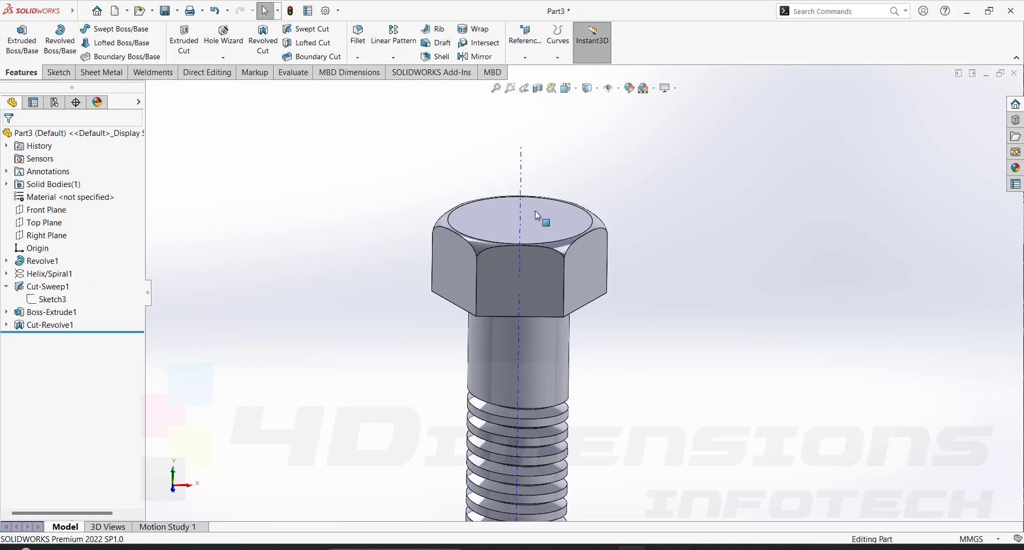
Step: Hide the temporary axes in the graphics view
left_click(618, 88)
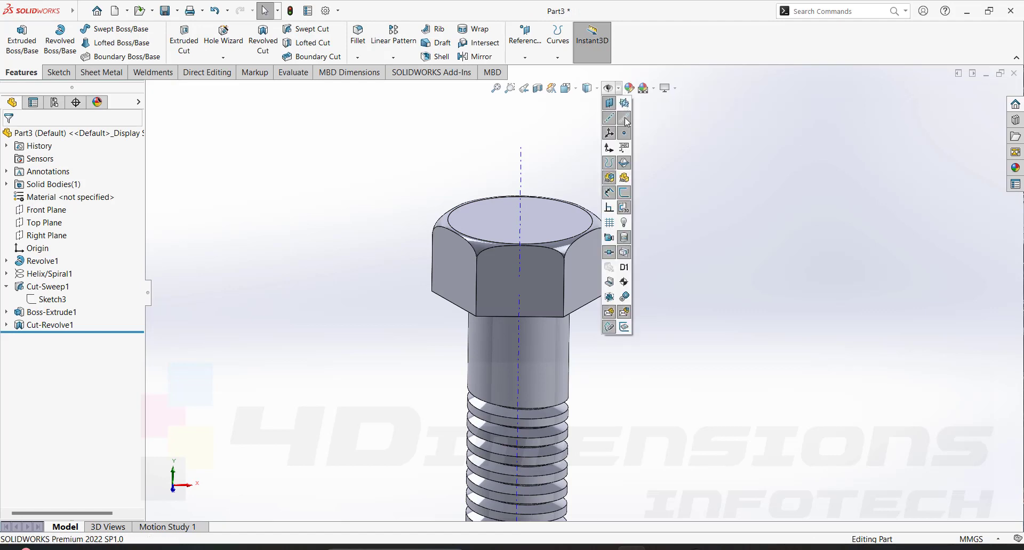
left_click(630, 121)
scroll(699, 293, "up", 5)
scroll(679, 295, "down", 3)
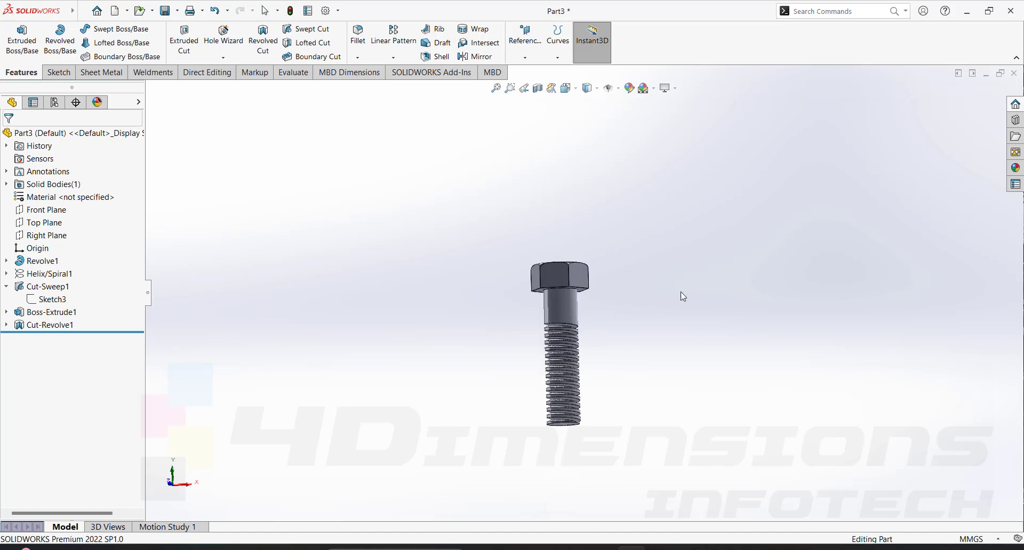
Step: Examine the finished bolt's chamfered head and thread from several angles, as well as the helical spring in Part2
scroll(539, 409, "down", 2)
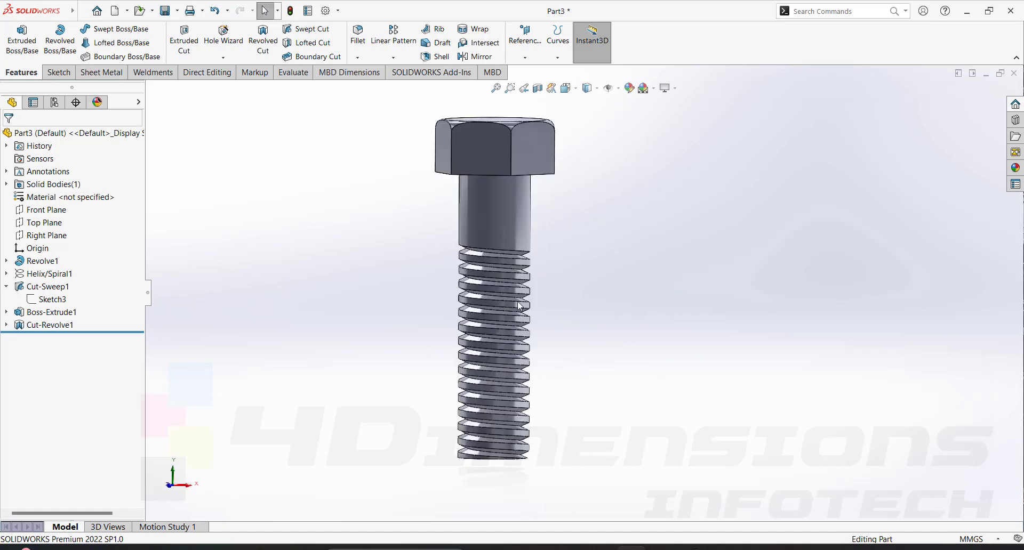
scroll(659, 350, "up", 3)
middle_click_drag(659, 349, 641, 357)
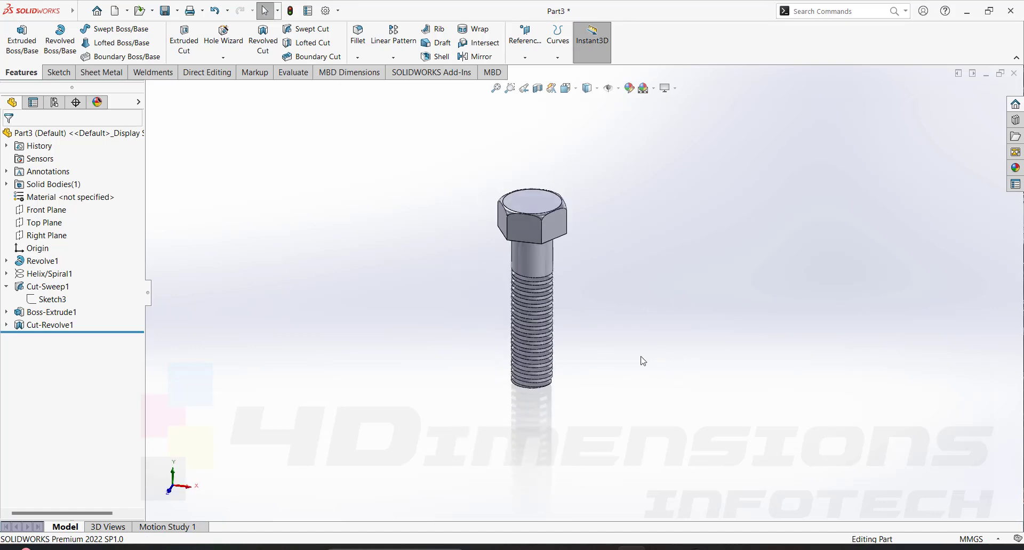
scroll(577, 253, "down", 4)
scroll(552, 208, "up", 2)
middle_click_drag(580, 187, 579, 205)
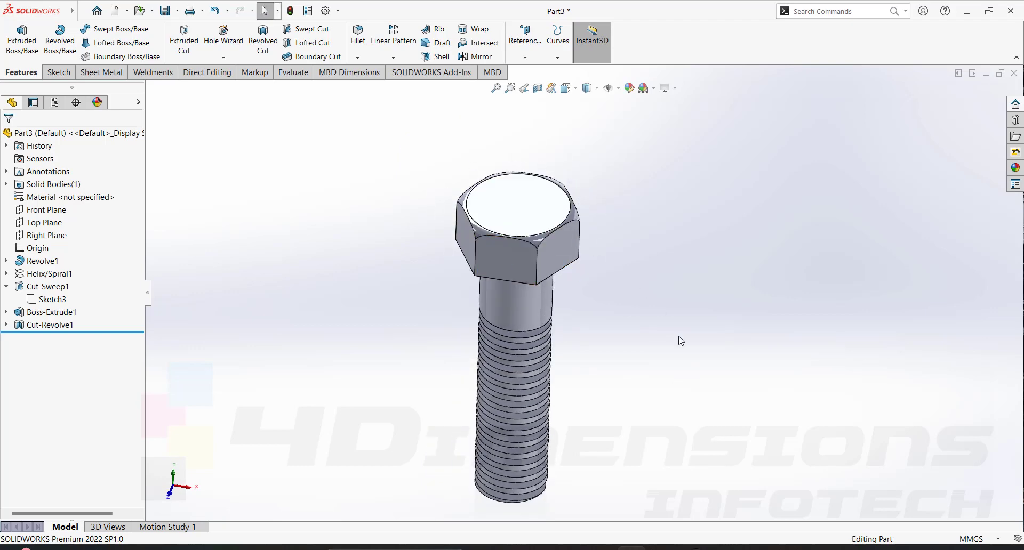
middle_click_drag(681, 341, 633, 359)
scroll(610, 379, "down", 3)
scroll(618, 367, "up", 3)
scroll(606, 339, "down", 2)
scroll(607, 315, "up", 3)
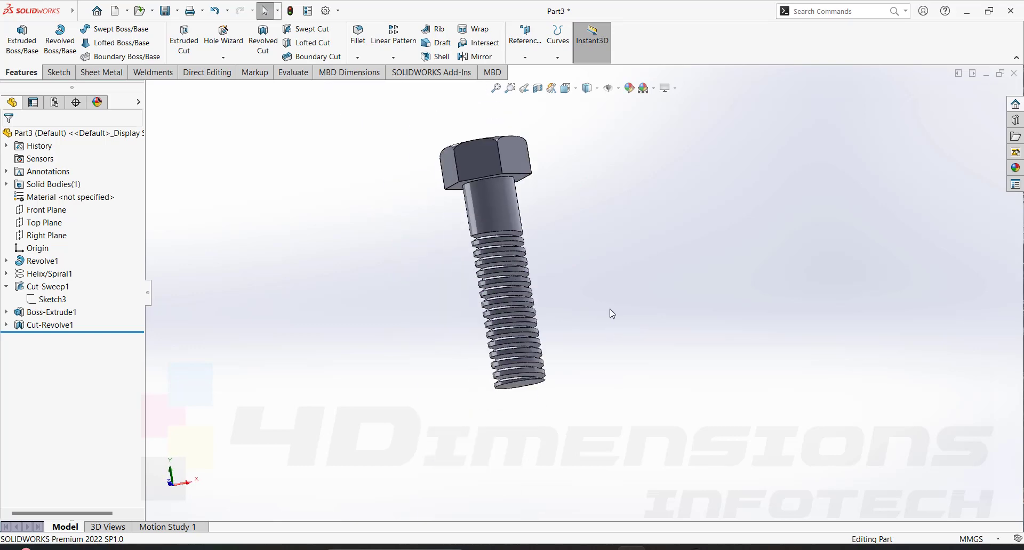
middle_click_drag(610, 313, 645, 279)
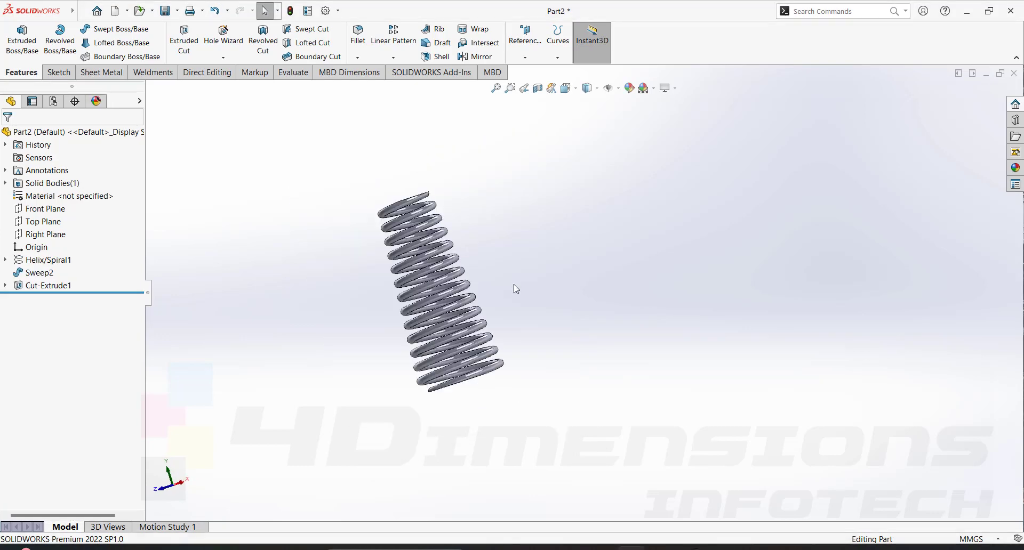
mouse_move(514, 288)
middle_mouse_down()
mouse_move(549, 286)
mouse_move(533, 288)
mouse_move(567, 261)
mouse_move(567, 288)
mouse_move(558, 271)
mouse_move(569, 276)
mouse_move(489, 315)
mouse_move(507, 327)
mouse_move(508, 279)
mouse_move(514, 296)
middle_mouse_up()
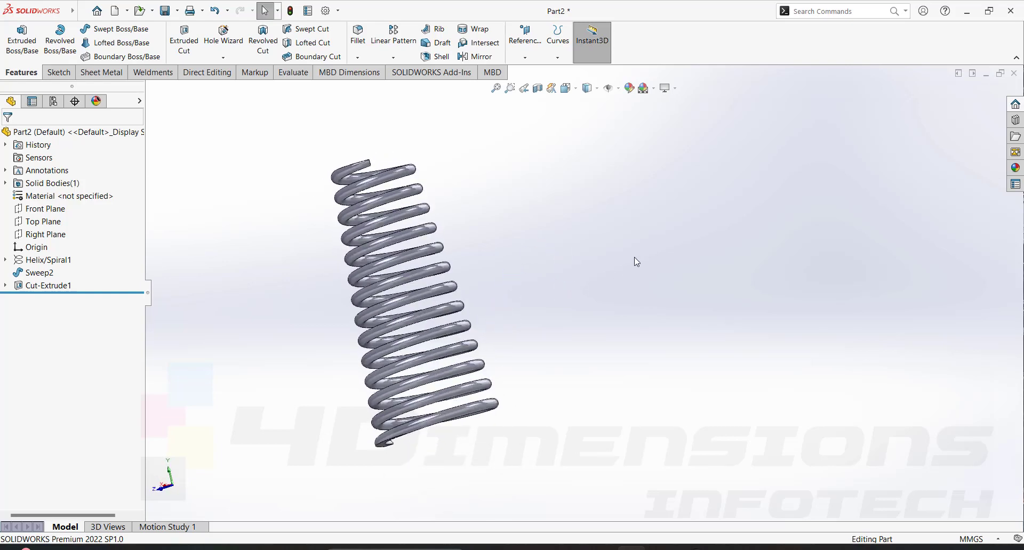